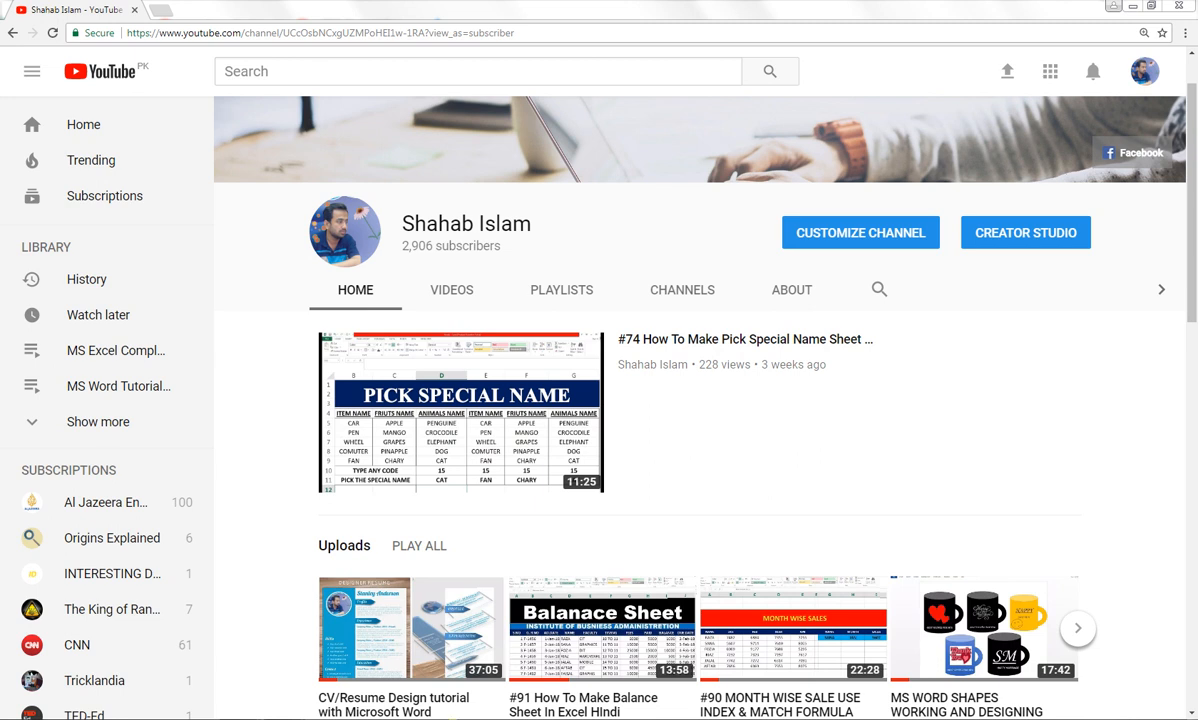
# Switch to the blank Excel workbook and enter the header S NO in cell H4.
pyautogui.click(268, 675)
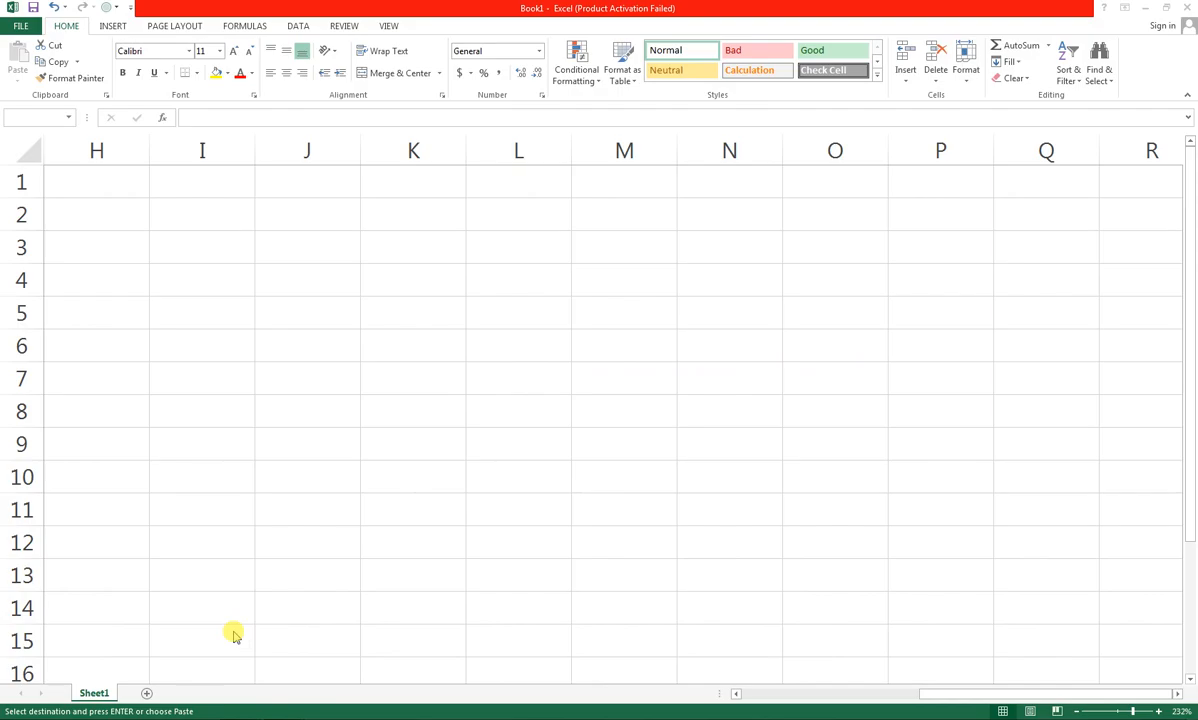
pyautogui.click(104, 212)
pyautogui.click(103, 283)
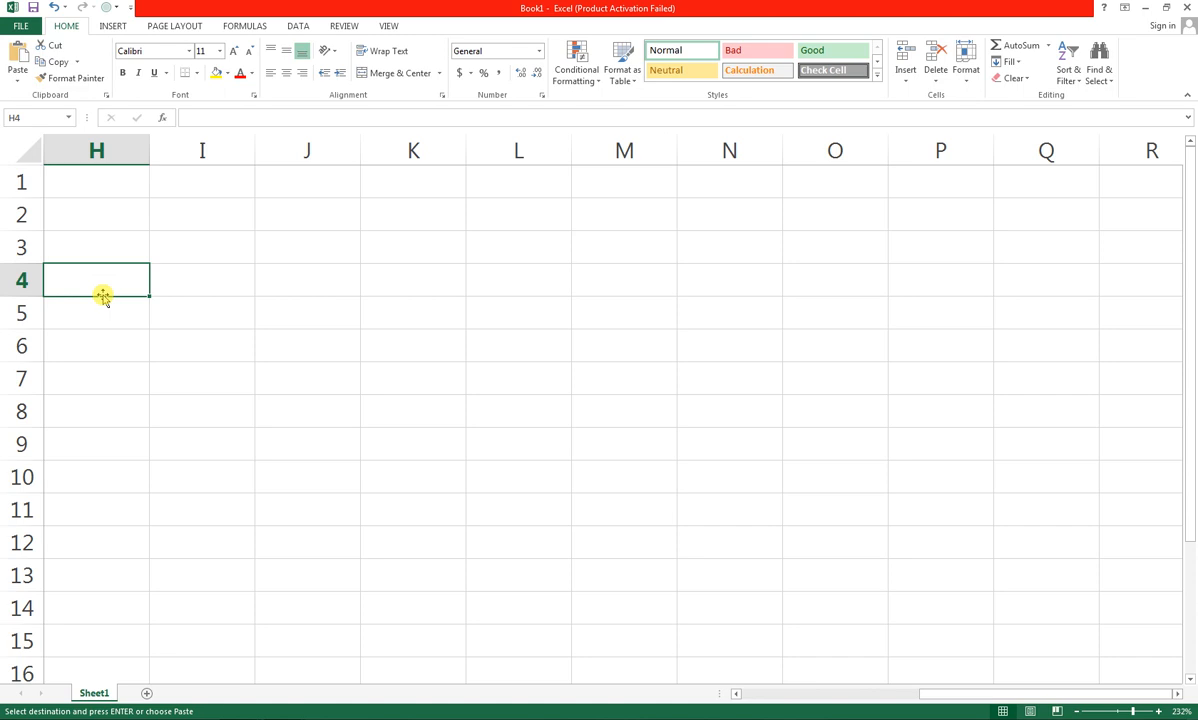
pyautogui.write('s no')
pyautogui.press('Tab')
pyautogui.press('Left')
pyautogui.press('Right')
pyautogui.press('Left')
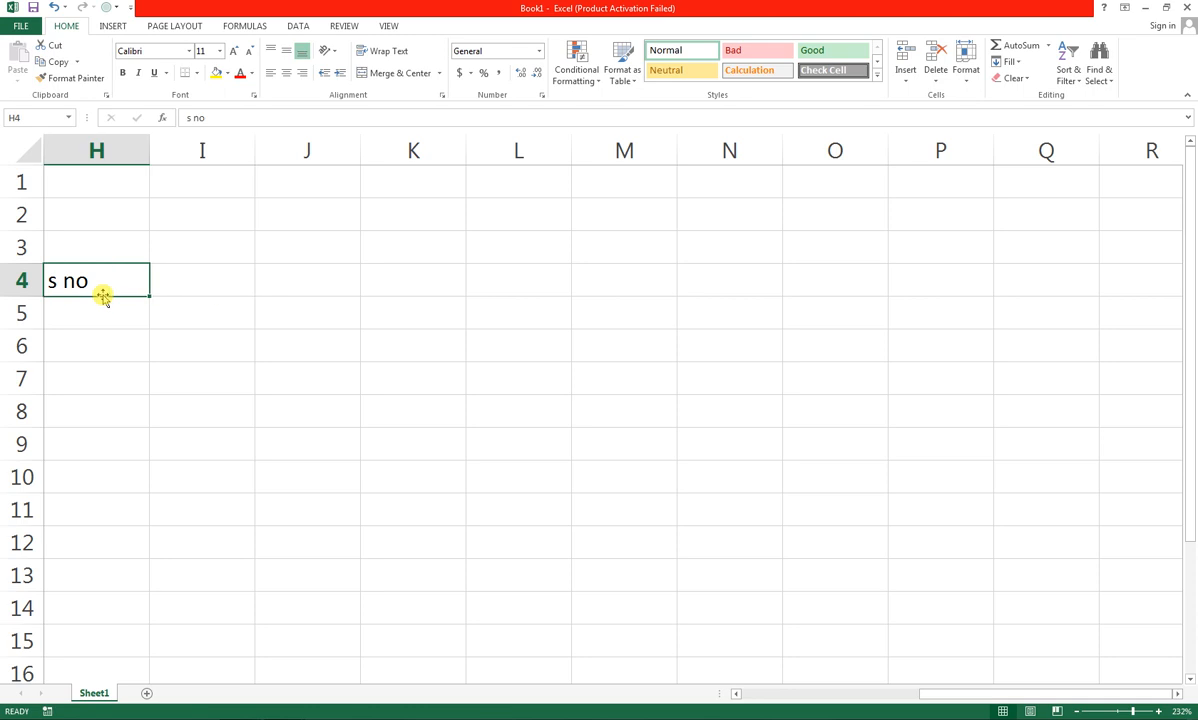
pyautogui.write('S NO')
pyautogui.press('Tab')
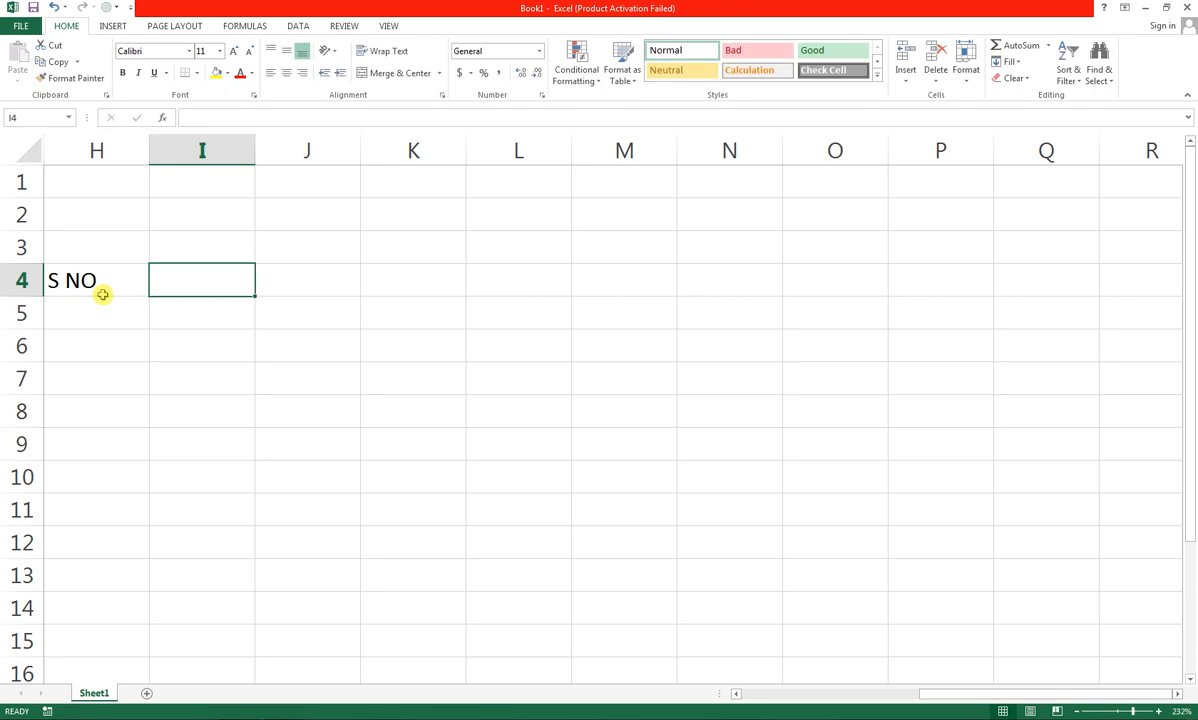
# Enter the headers BUILDER NAME in I4 and LENGTH in J4.
pyautogui.write('BUILDER NAME')
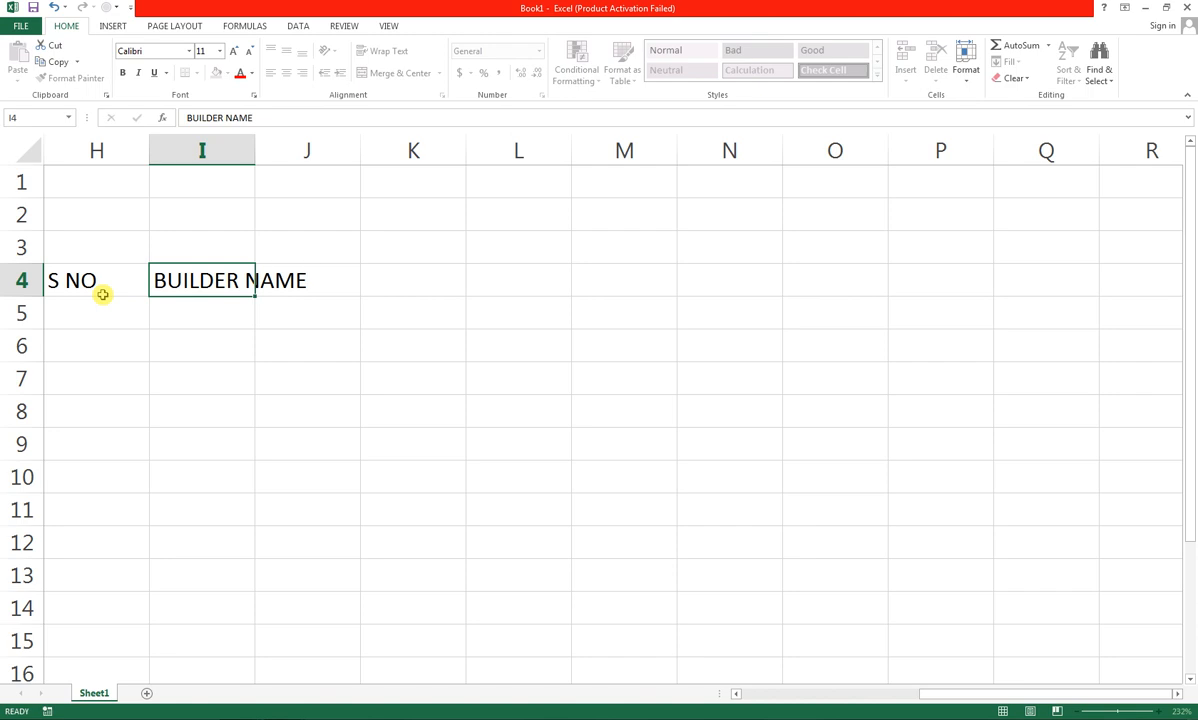
pyautogui.press('Tab')
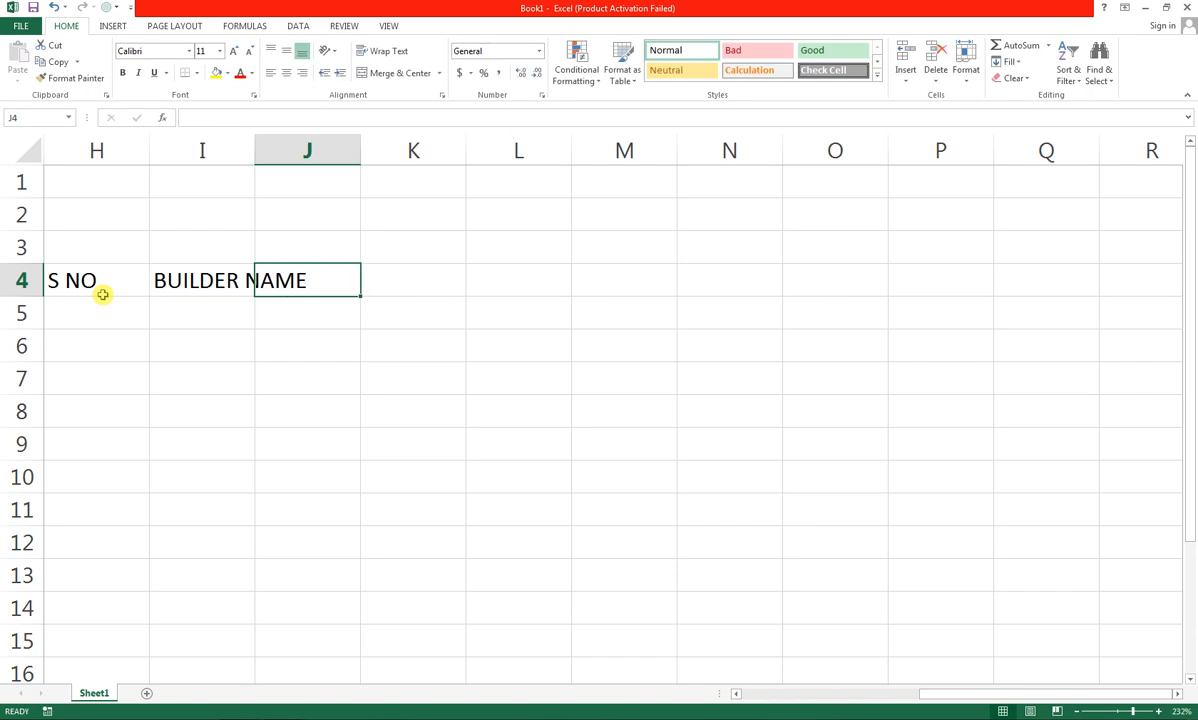
pyautogui.write('LEAN')
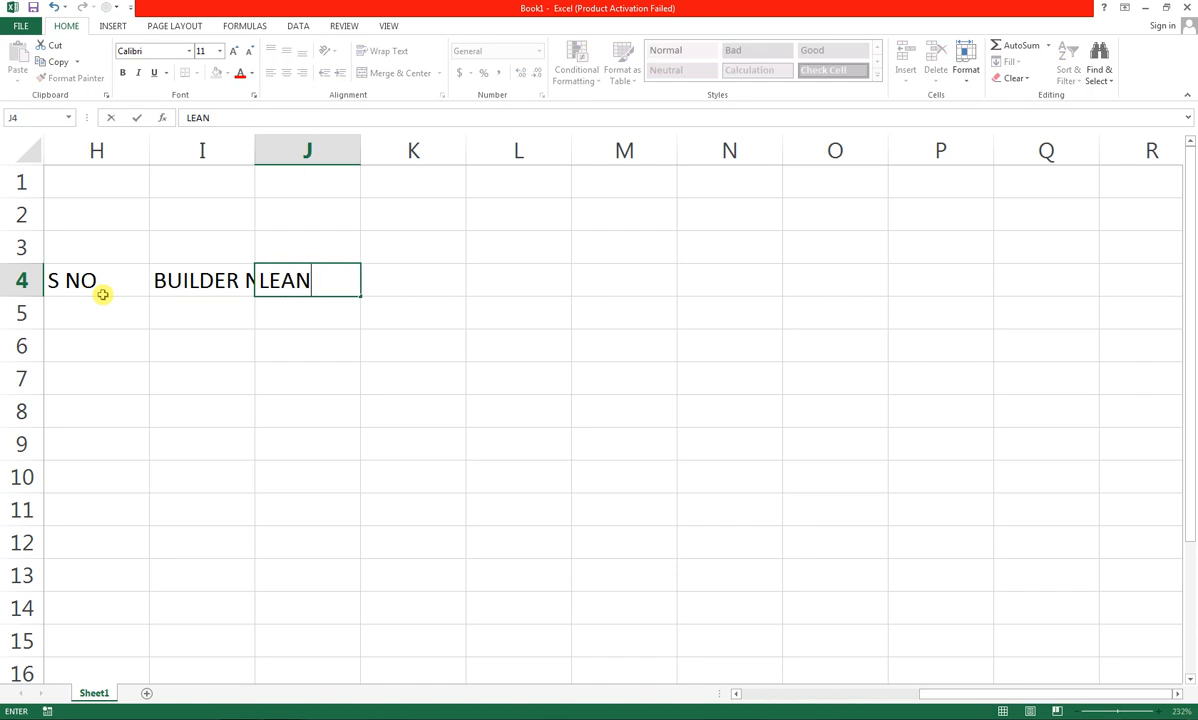
pyautogui.press('BackSpace')
pyautogui.press('BackSpace')
pyautogui.write('NGTH')
pyautogui.press('Tab')
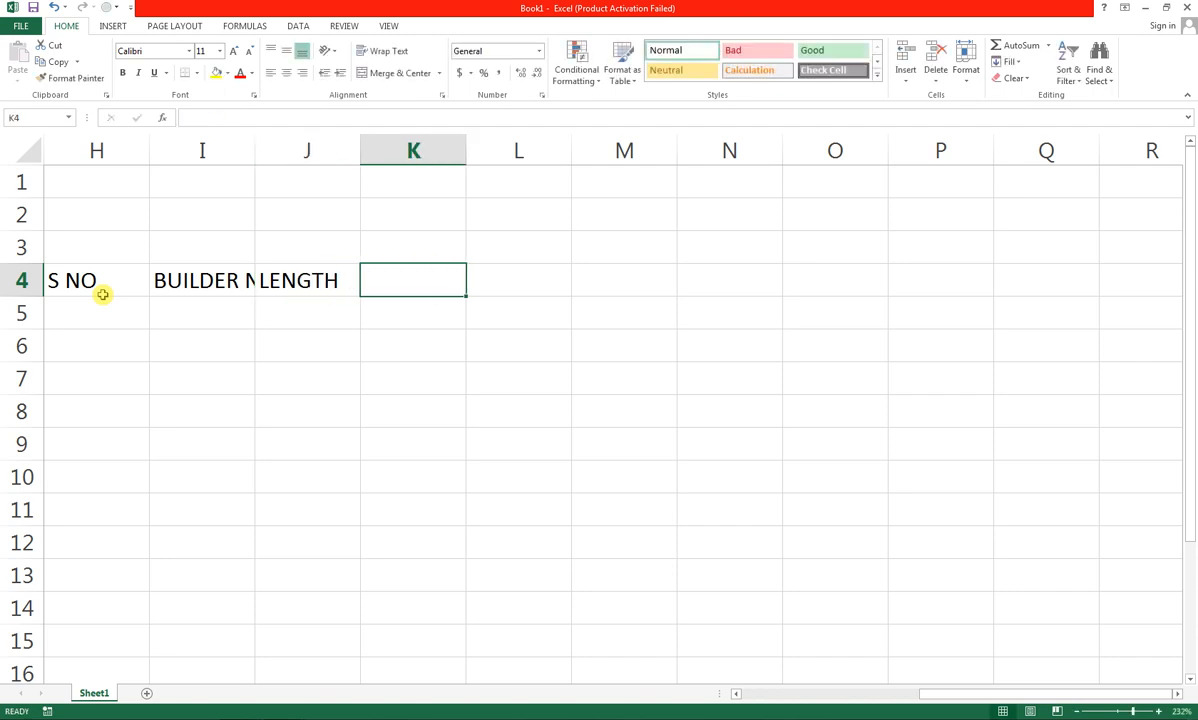
# Enter the headers WIDTH in K4 and HEIGHT in L4.
pyautogui.write('WI')
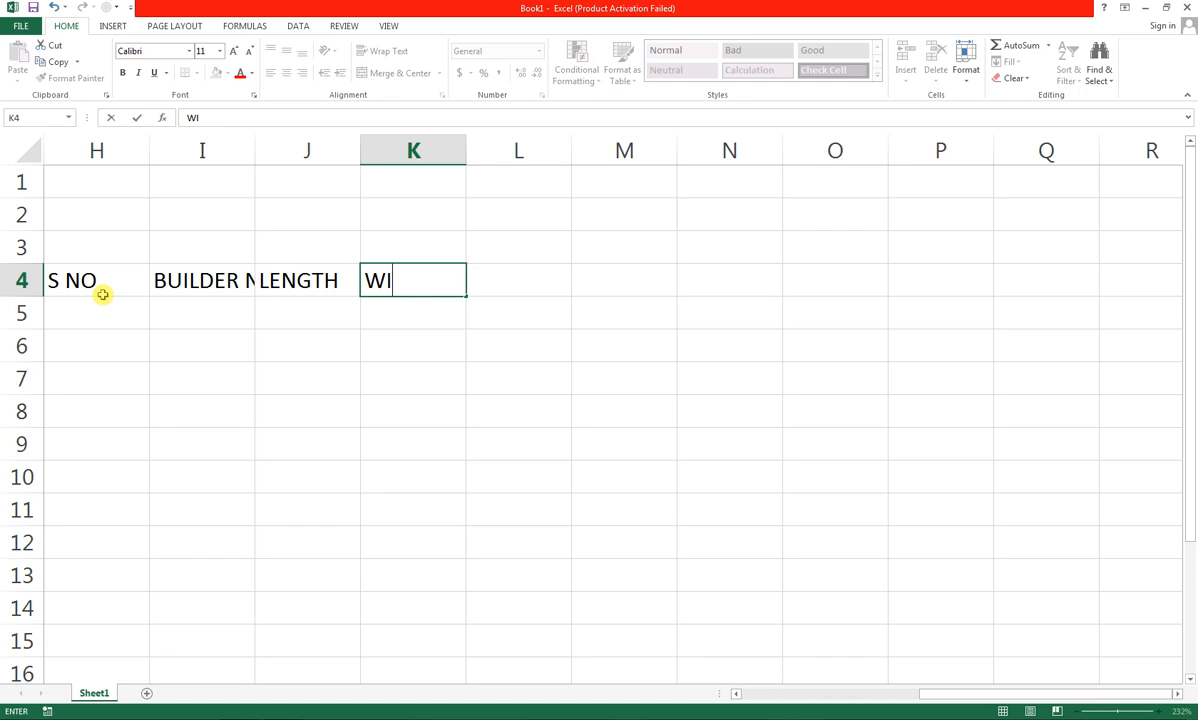
pyautogui.write('DTH')
pyautogui.hotkey('ctrl', 'Return')
pyautogui.press('Tab')
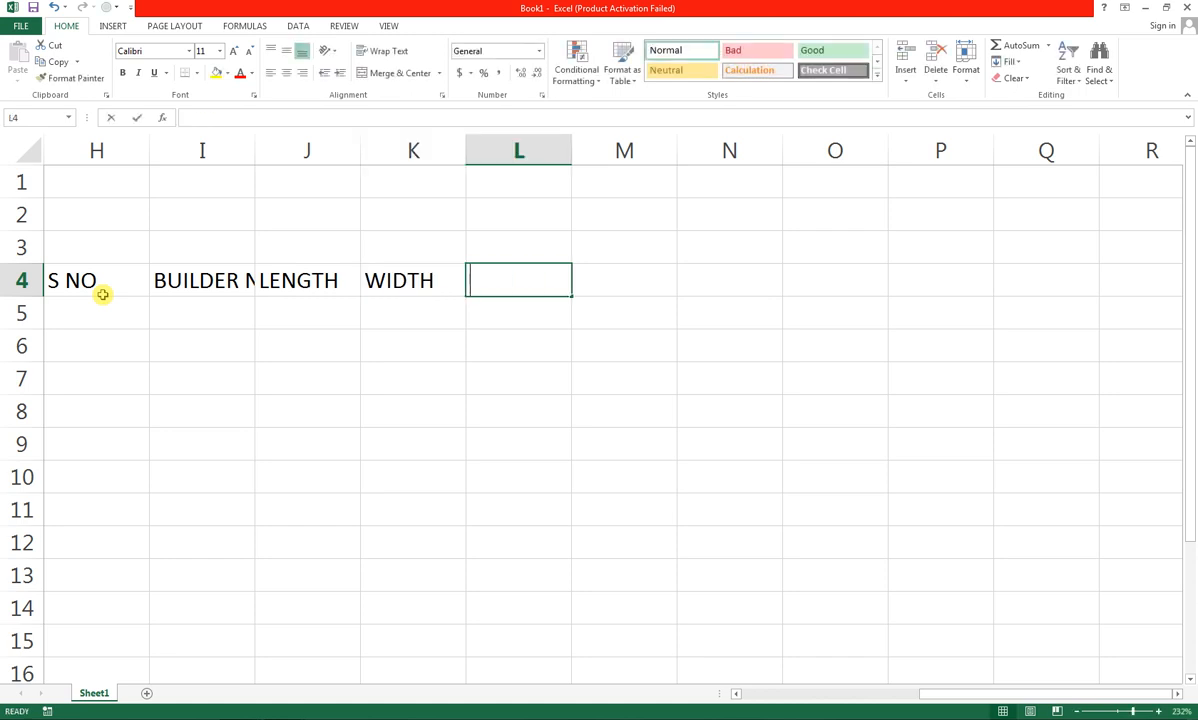
pyautogui.write('HEIGHT')
pyautogui.press('Tab')
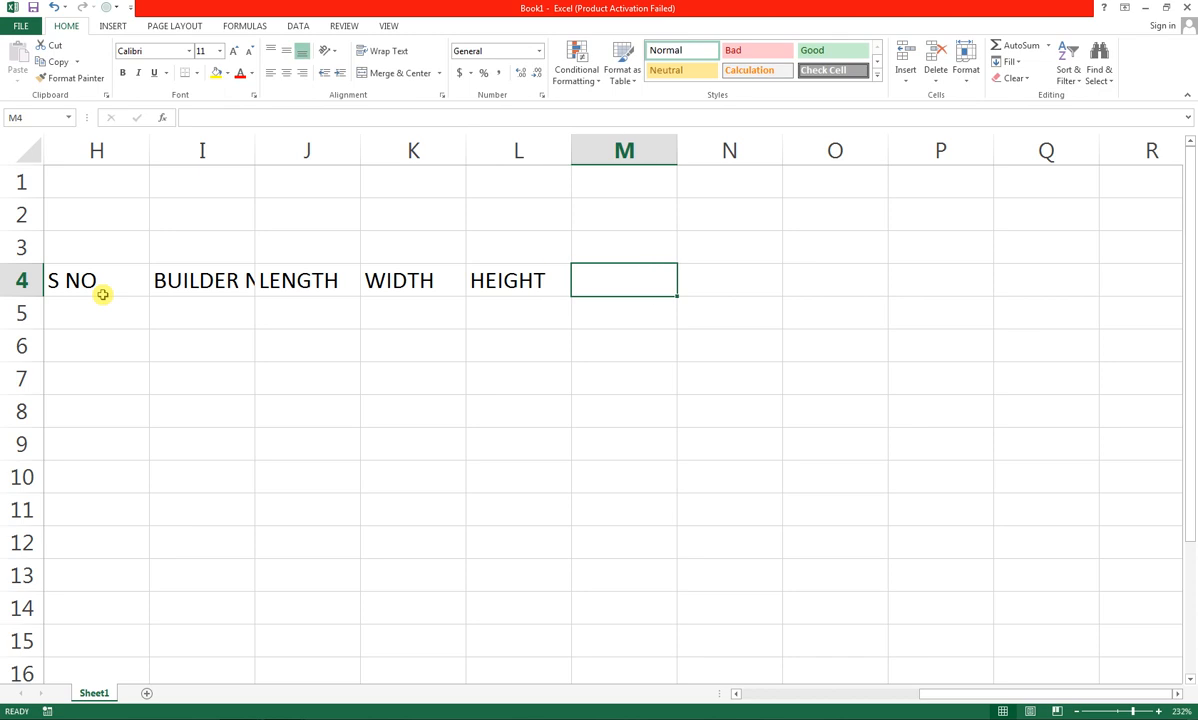
# Enter the header TOTAL SQUARE FEET in cell M4.
pyautogui.write('TOTAL')
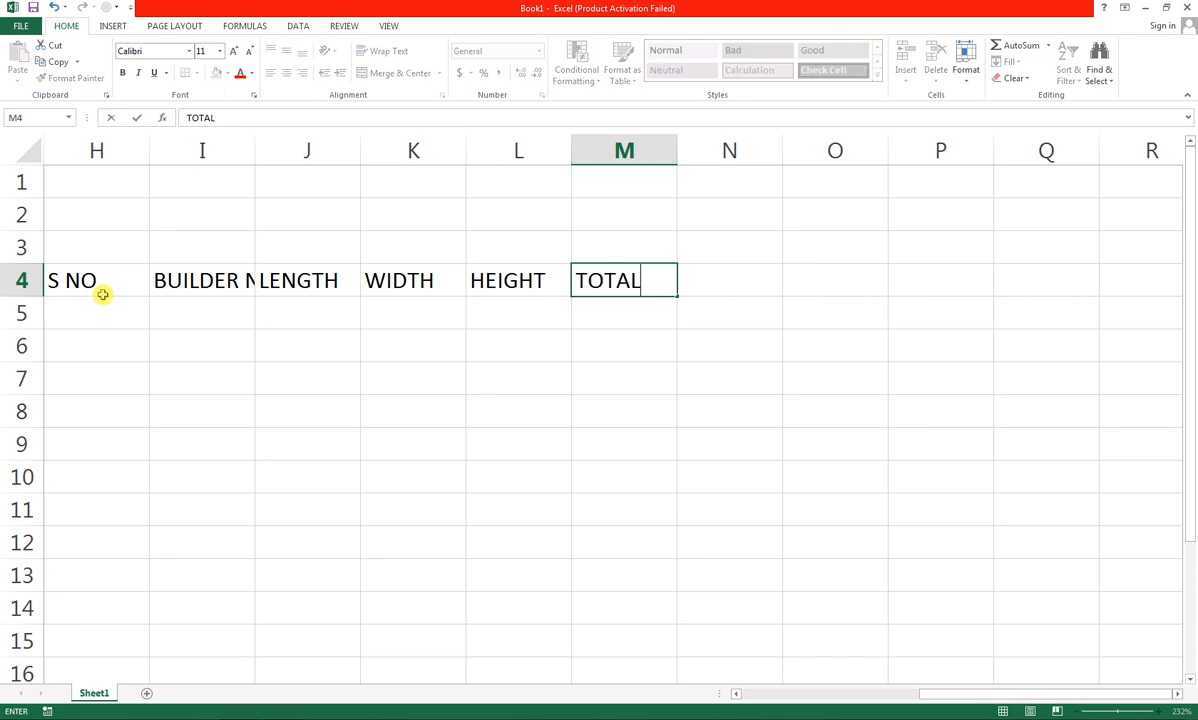
pyautogui.write(' SQUARE')
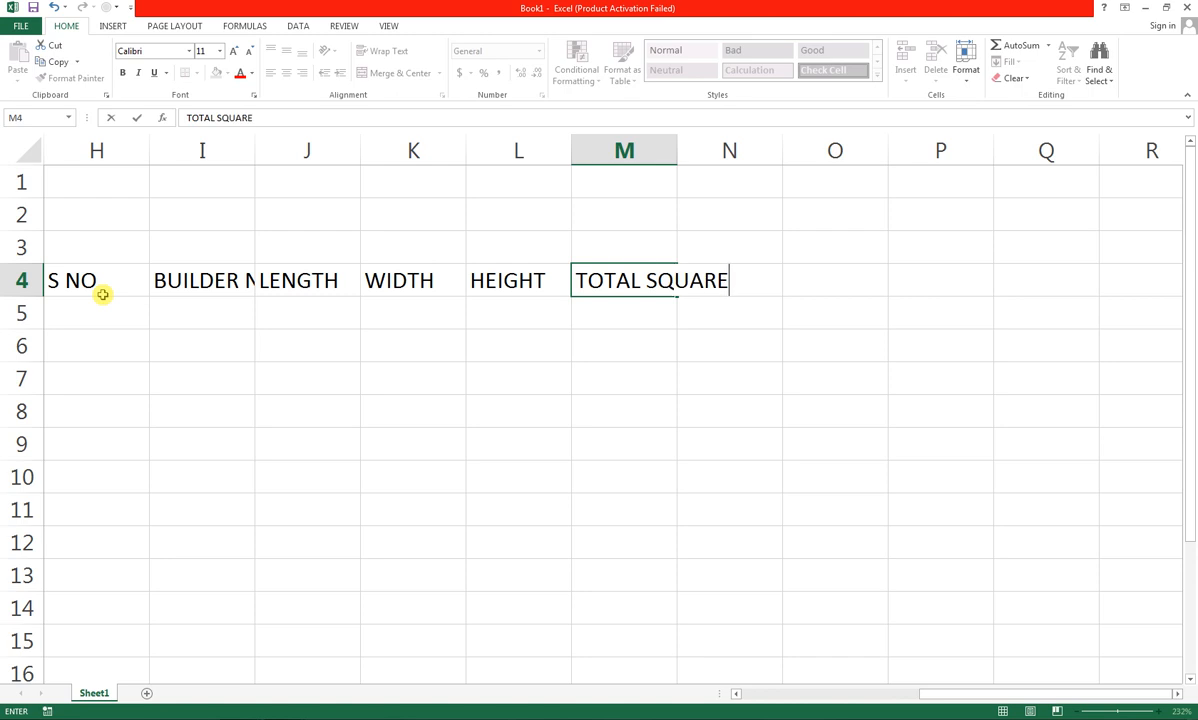
pyautogui.write(' FEET')
pyautogui.press('Tab')
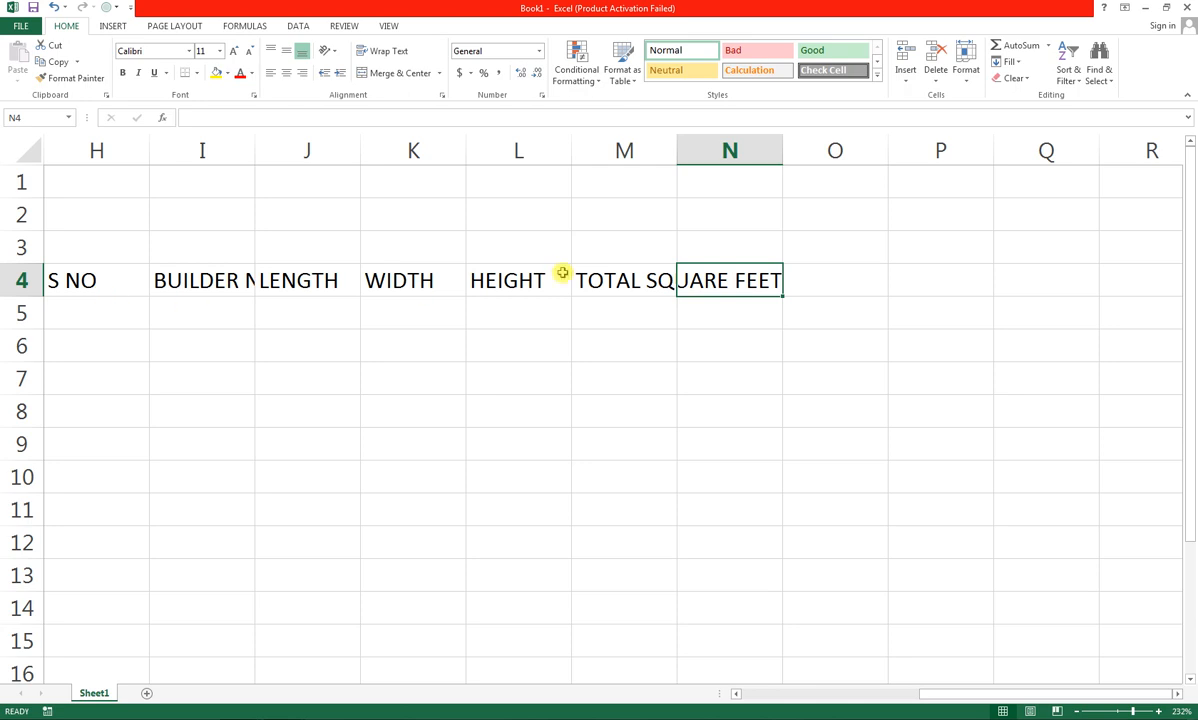
# Wrap the TOTAL SQUARE FEET header onto two lines, fitting the width of column M and the height of row 4 to it.
pyautogui.doubleClick(677, 150)
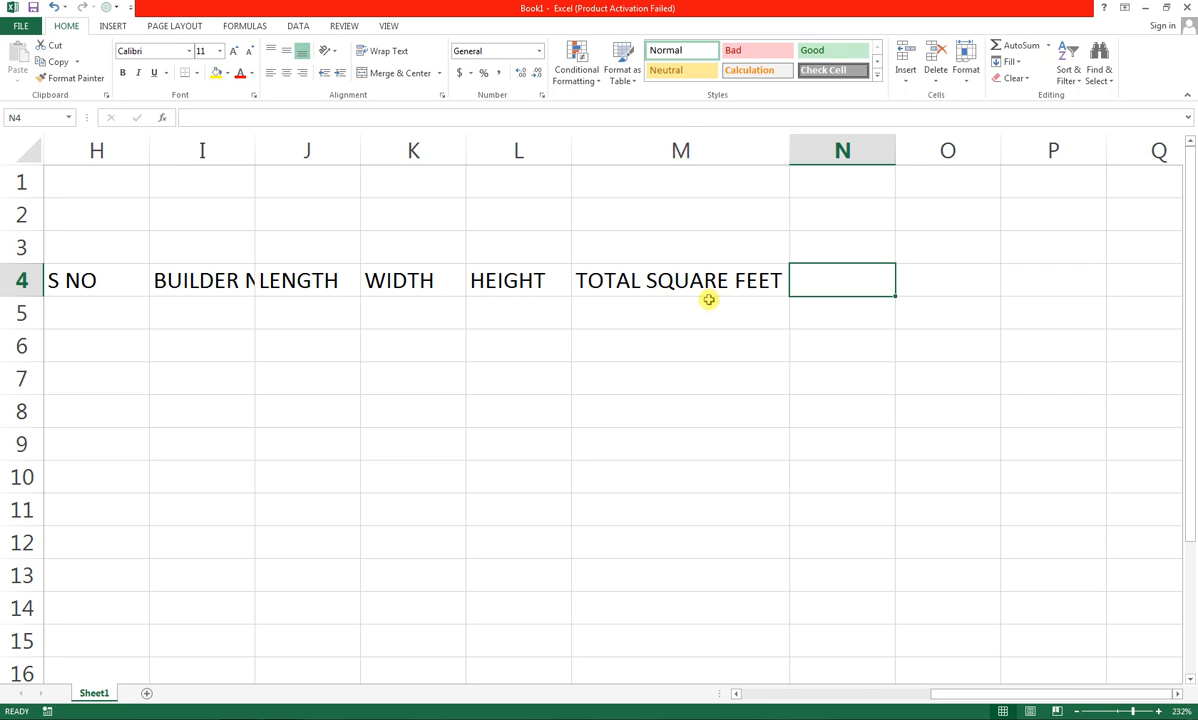
pyautogui.click(681, 280)
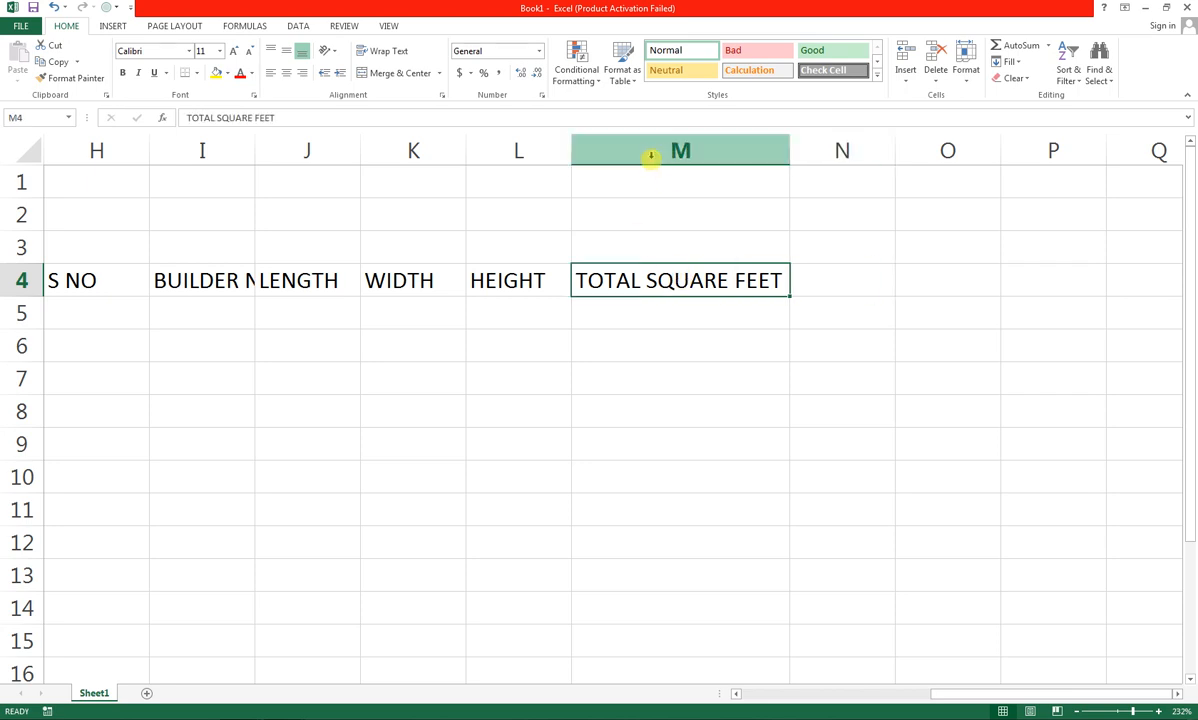
pyautogui.click(393, 52)
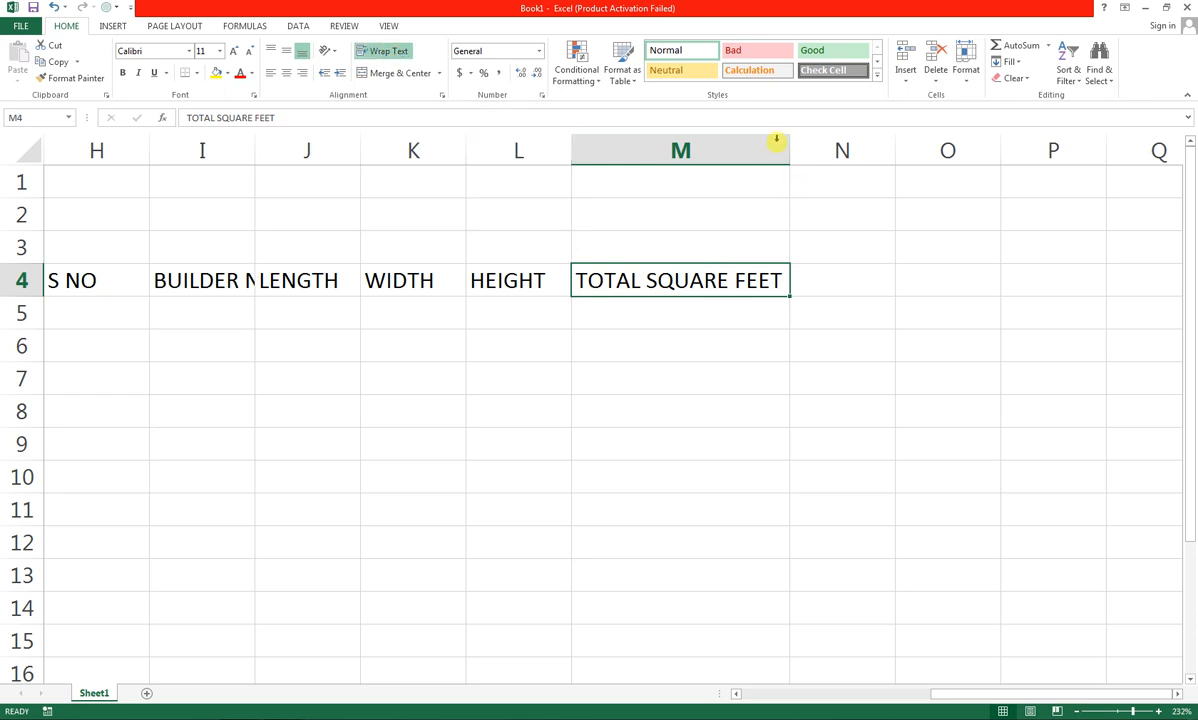
pyautogui.moveTo(788, 145); pyautogui.dragTo(722, 150)
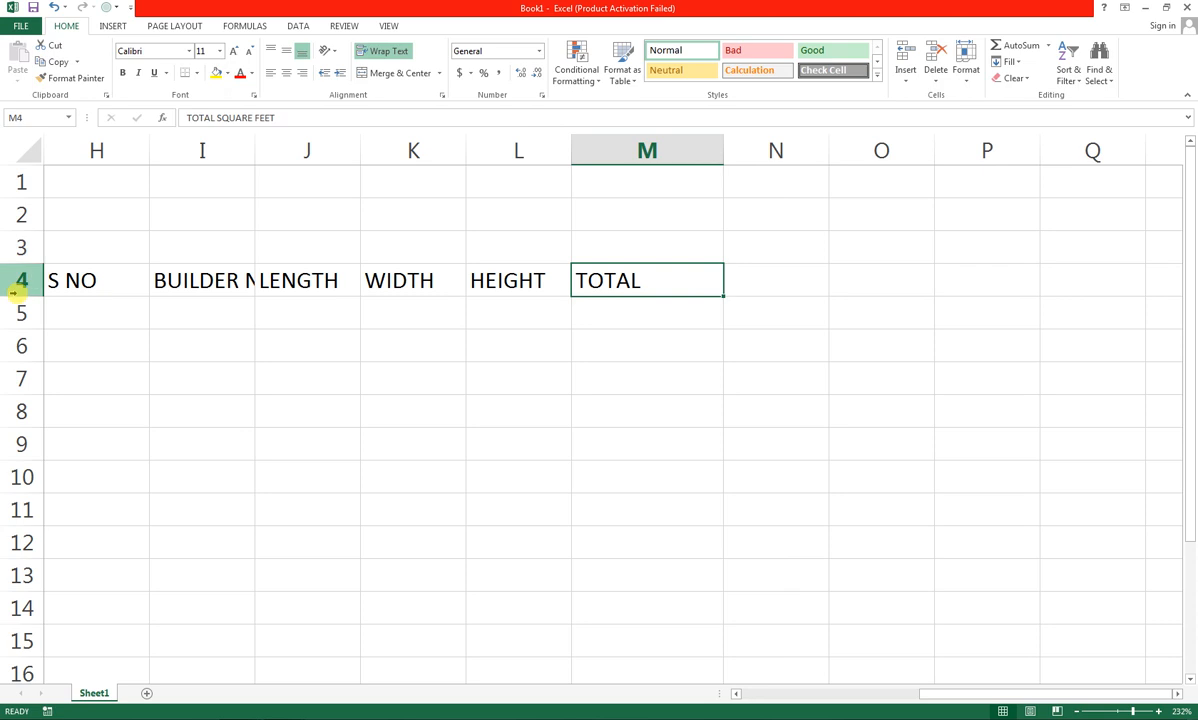
pyautogui.moveTo(21, 298); pyautogui.dragTo(23, 326)
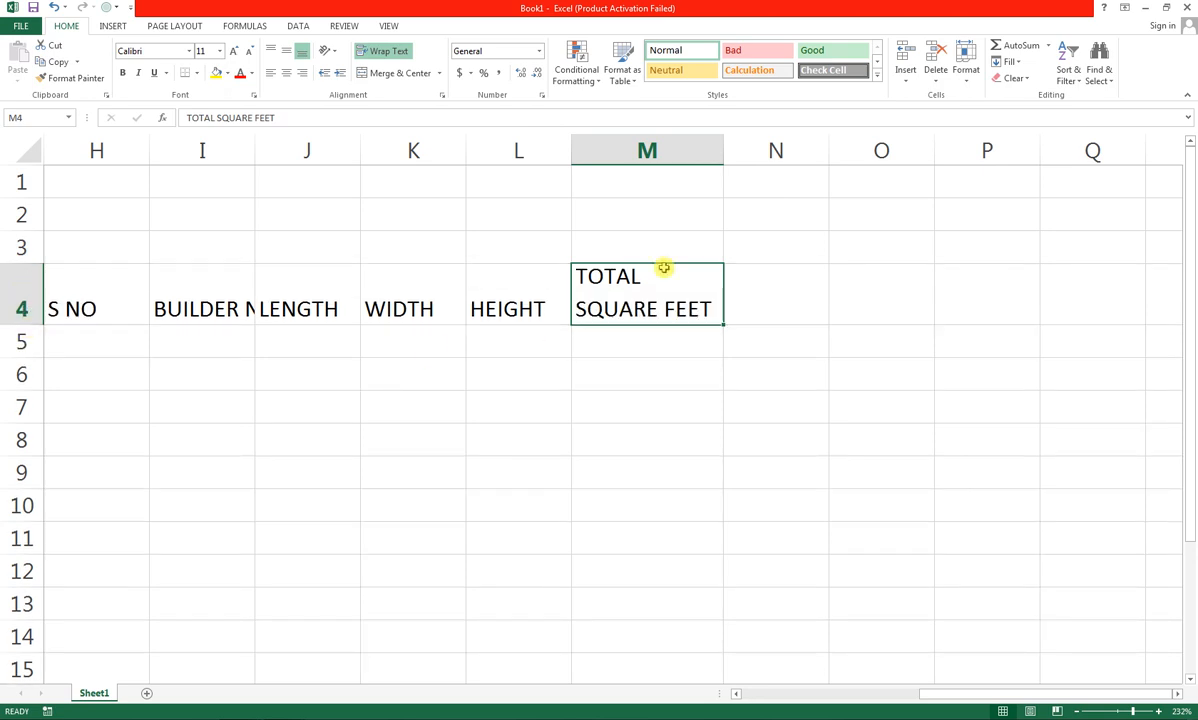
# Add the headers RATE in N4 and AMOUNT in O4.
pyautogui.click(760, 278)
pyautogui.write('T')
pyautogui.press('BackSpace')
pyautogui.write('RATE')
pyautogui.press('Tab')
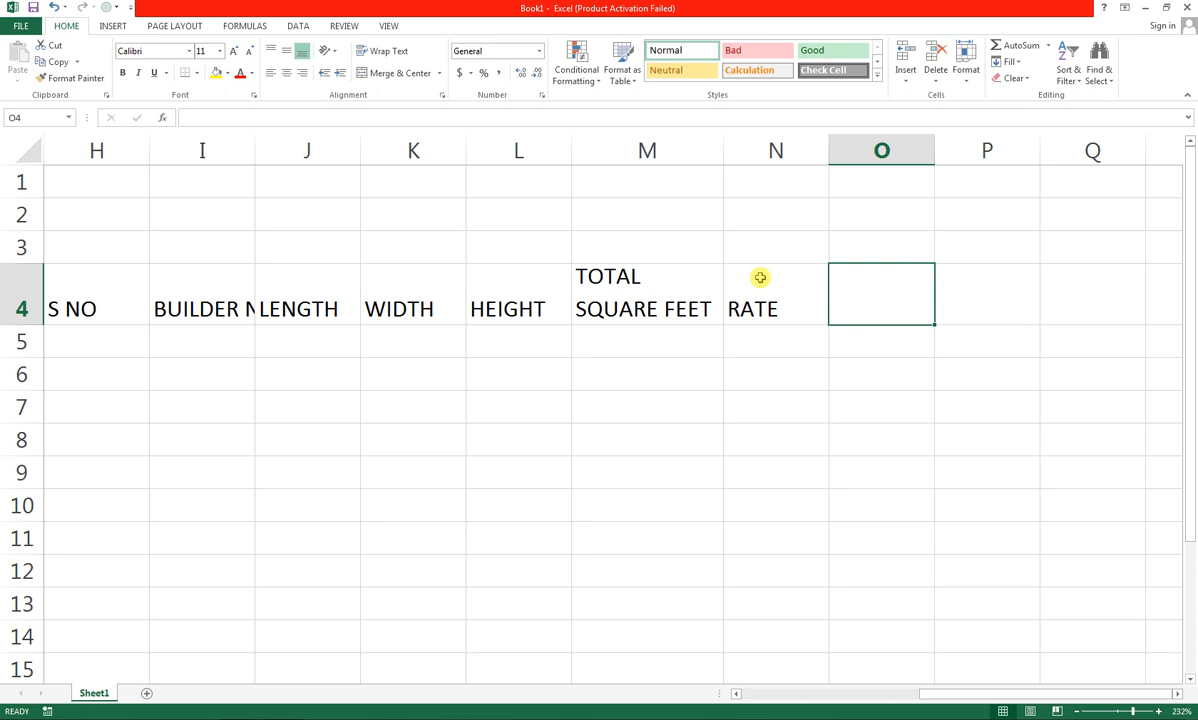
pyautogui.write('AMOUNT')
pyautogui.press('Tab')
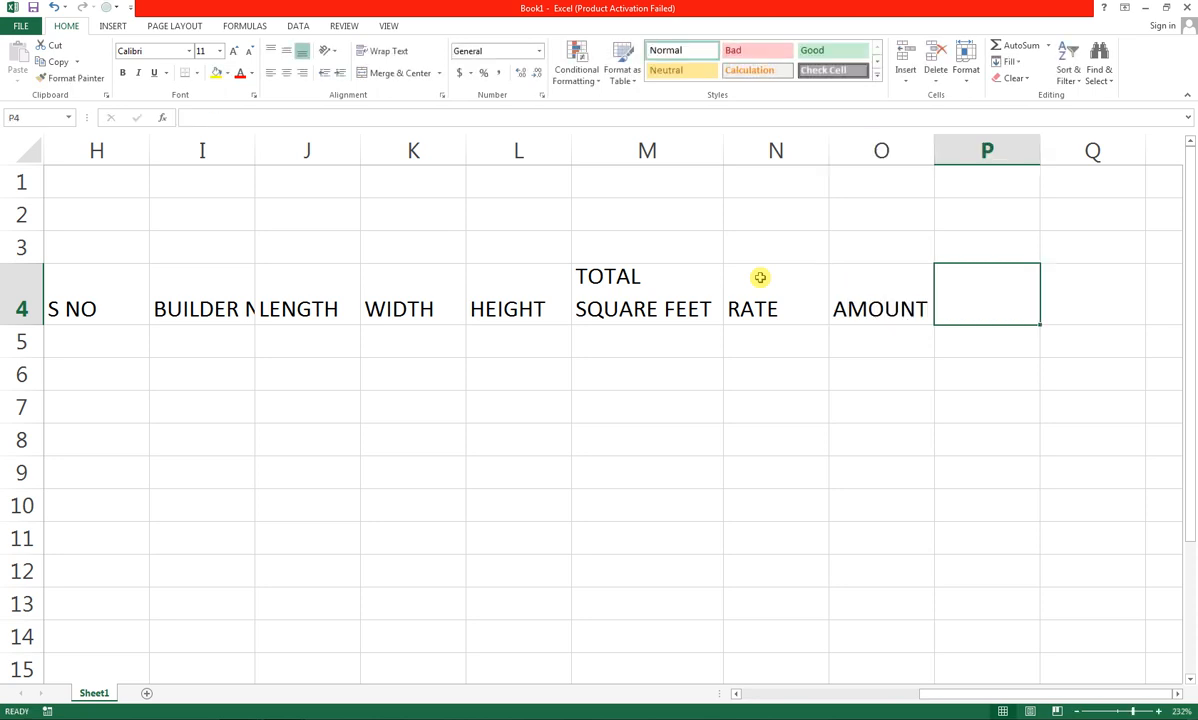
# Go to the first cell under S NO, H5, and narrow the empty column G to a width of about 2.86.
pyautogui.press('Down')
pyautogui.press('Left')
pyautogui.press('Left')
pyautogui.press('Left')
pyautogui.press('Left')
pyautogui.press('Left')
pyautogui.press('Left')
pyautogui.press('Left')
pyautogui.press('Left')
pyautogui.press('Left')
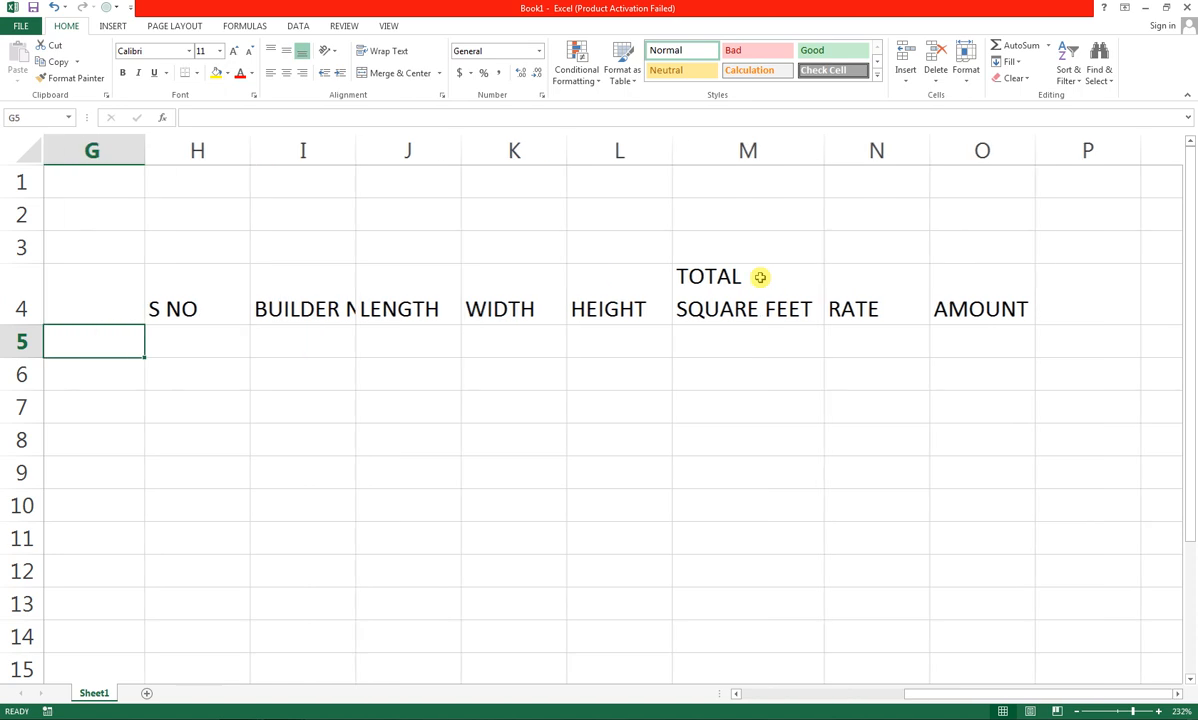
pyautogui.press('Right')
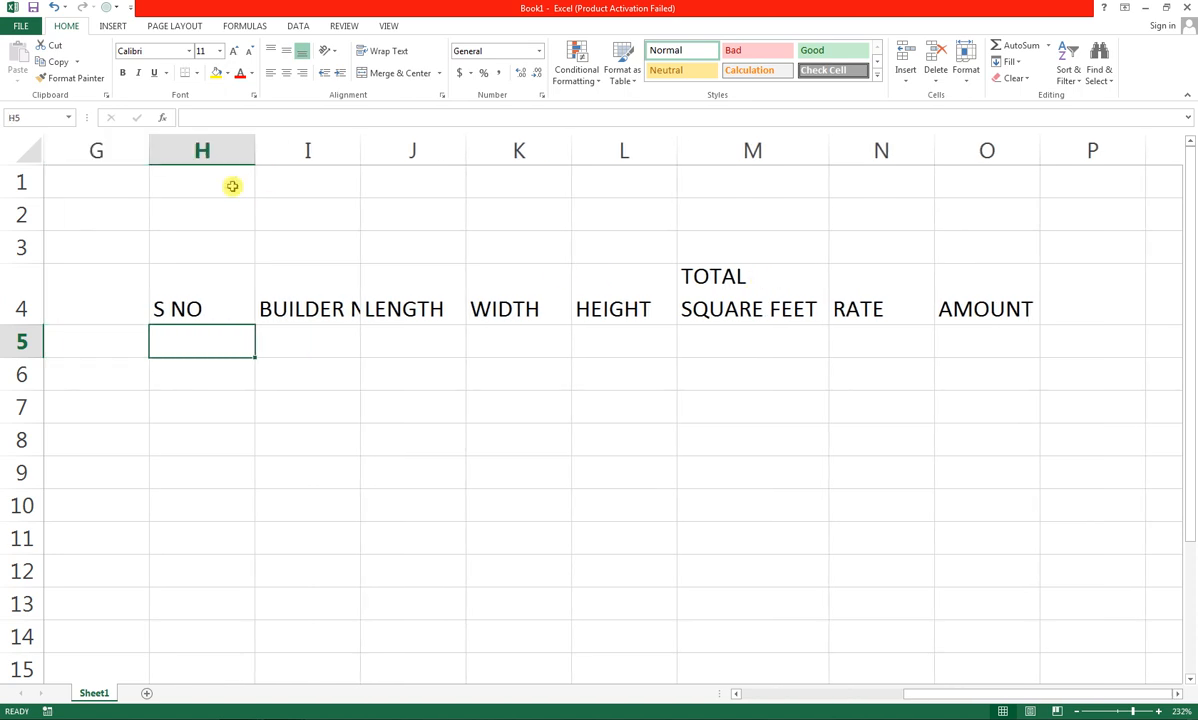
pyautogui.moveTo(147, 152); pyautogui.dragTo(86, 160)
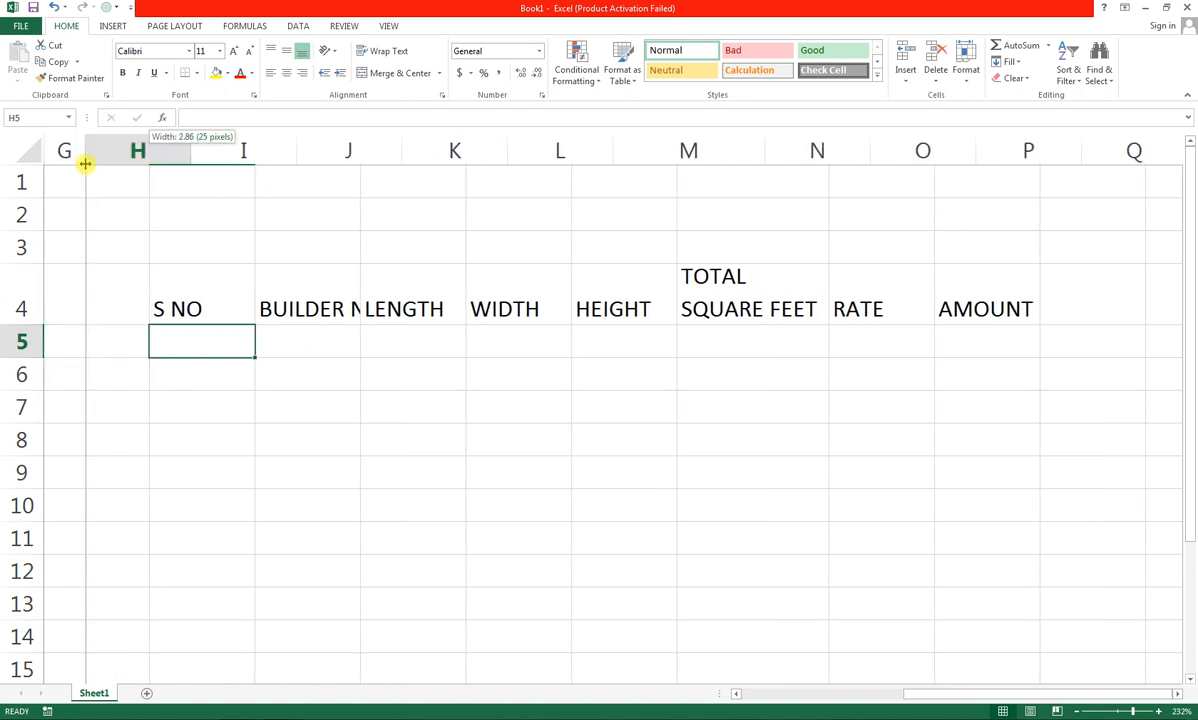
# Fill H5:H12 with serial numbers 1 to 8 and wrap the BUILDER NAME header text in I4.
pyautogui.write('1')
pyautogui.press('Return')
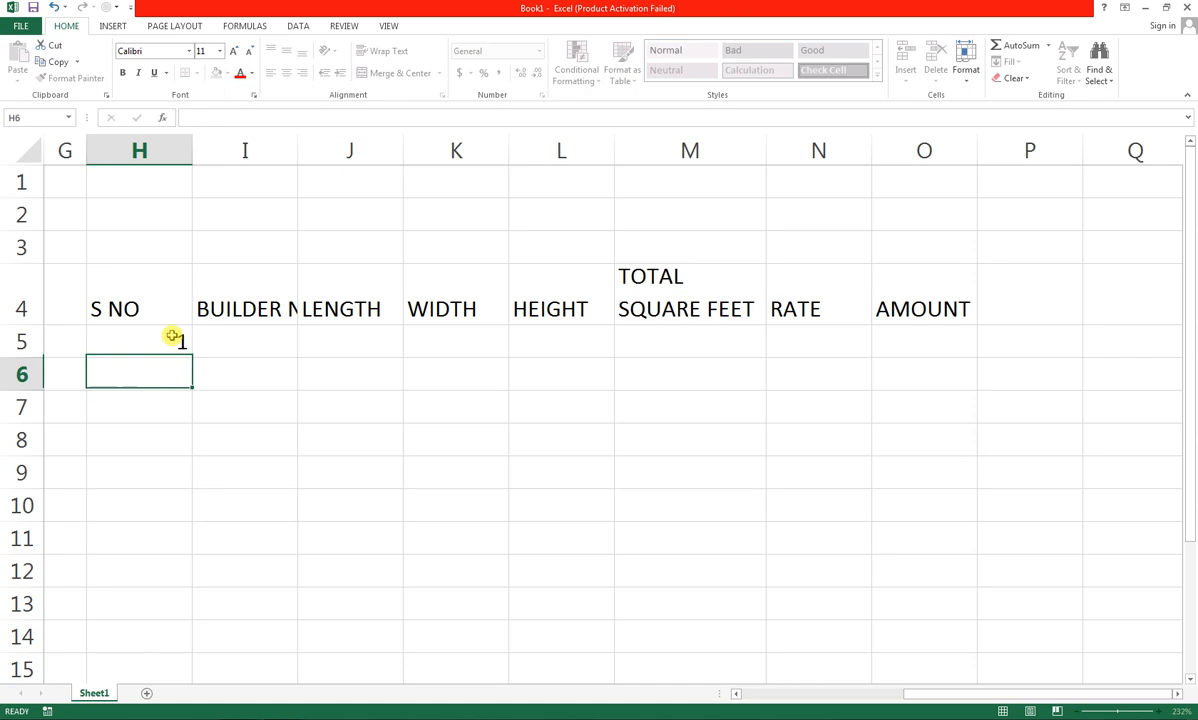
pyautogui.click(174, 336)
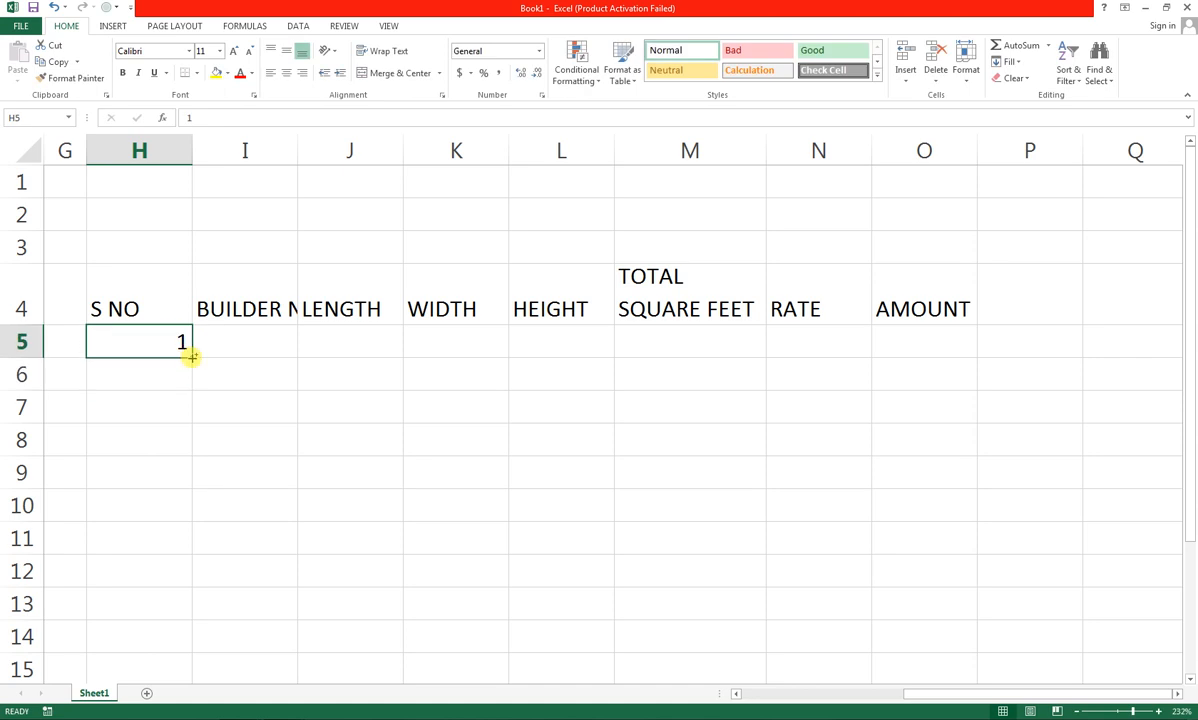
pyautogui.moveTo(190, 356); pyautogui.dragTo(207, 588)
pyautogui.click(247, 306)
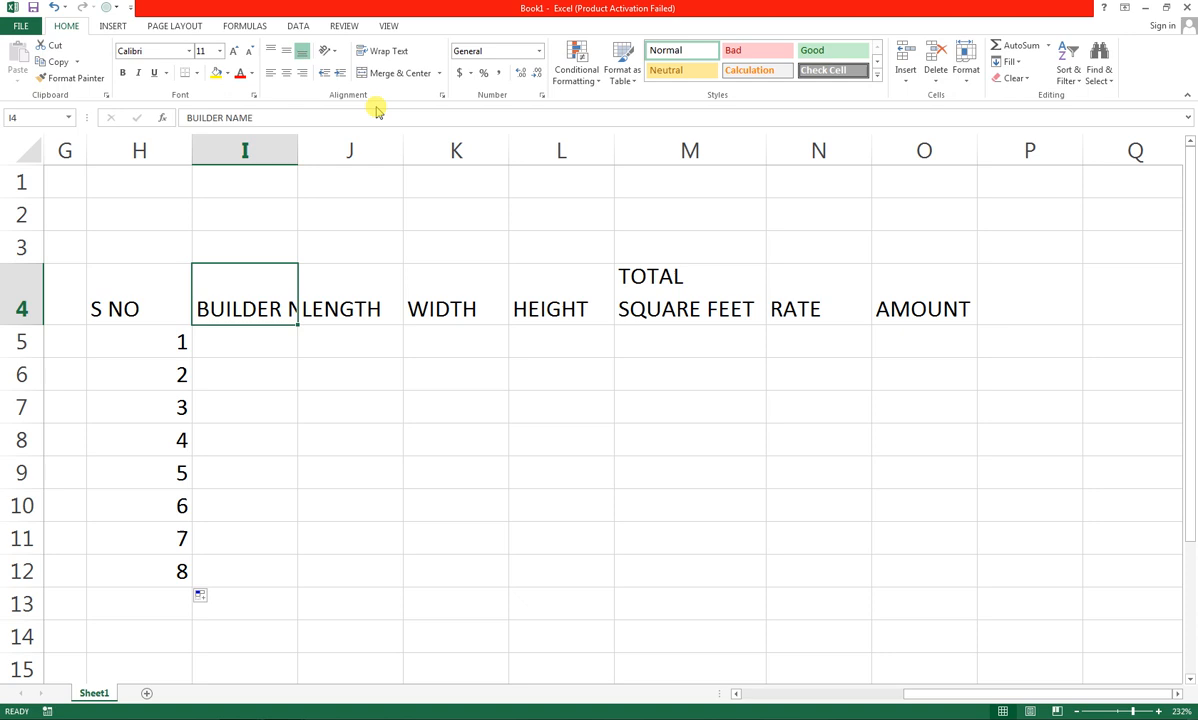
pyautogui.click(362, 53)
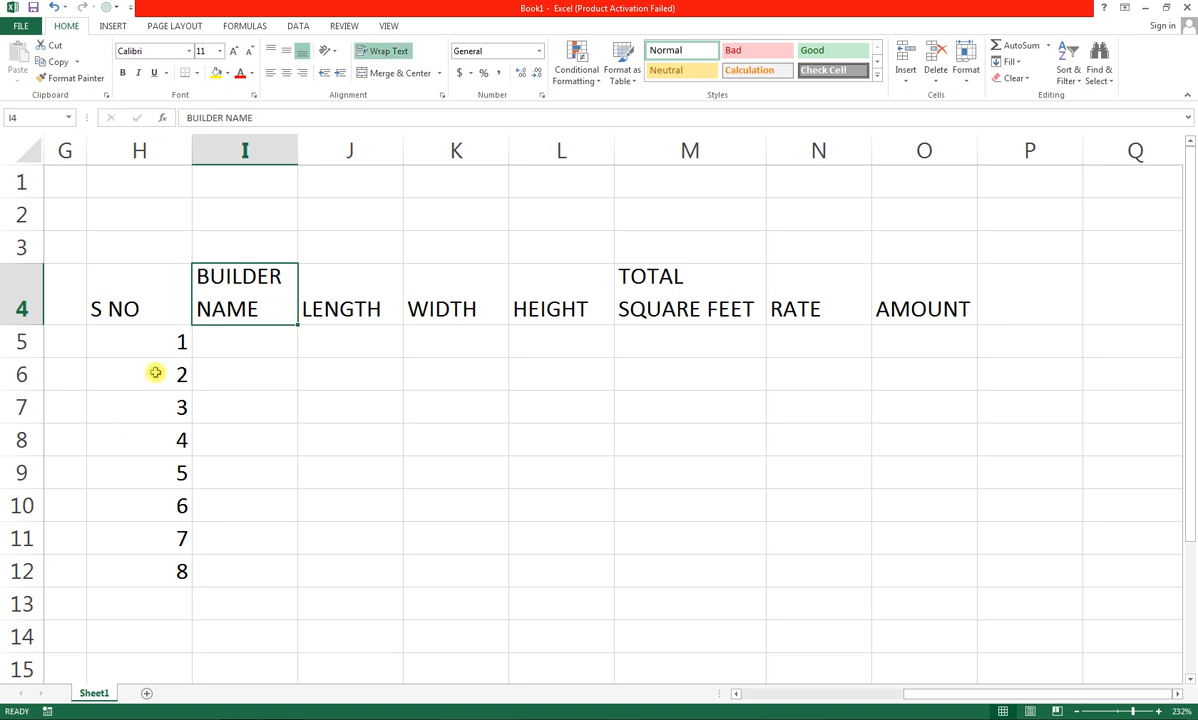
# Apply All Borders to the table range H4:O12 and center its contents horizontally.
pyautogui.moveTo(168, 293); pyautogui.dragTo(944, 570)
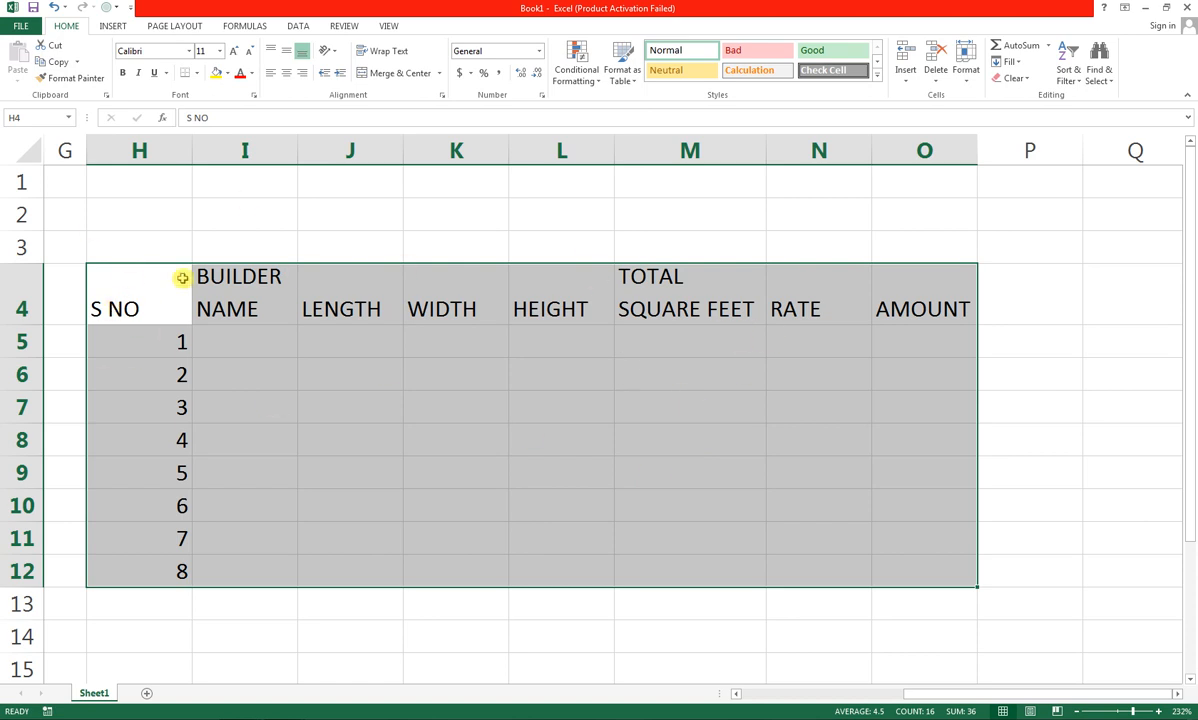
pyautogui.click(197, 73)
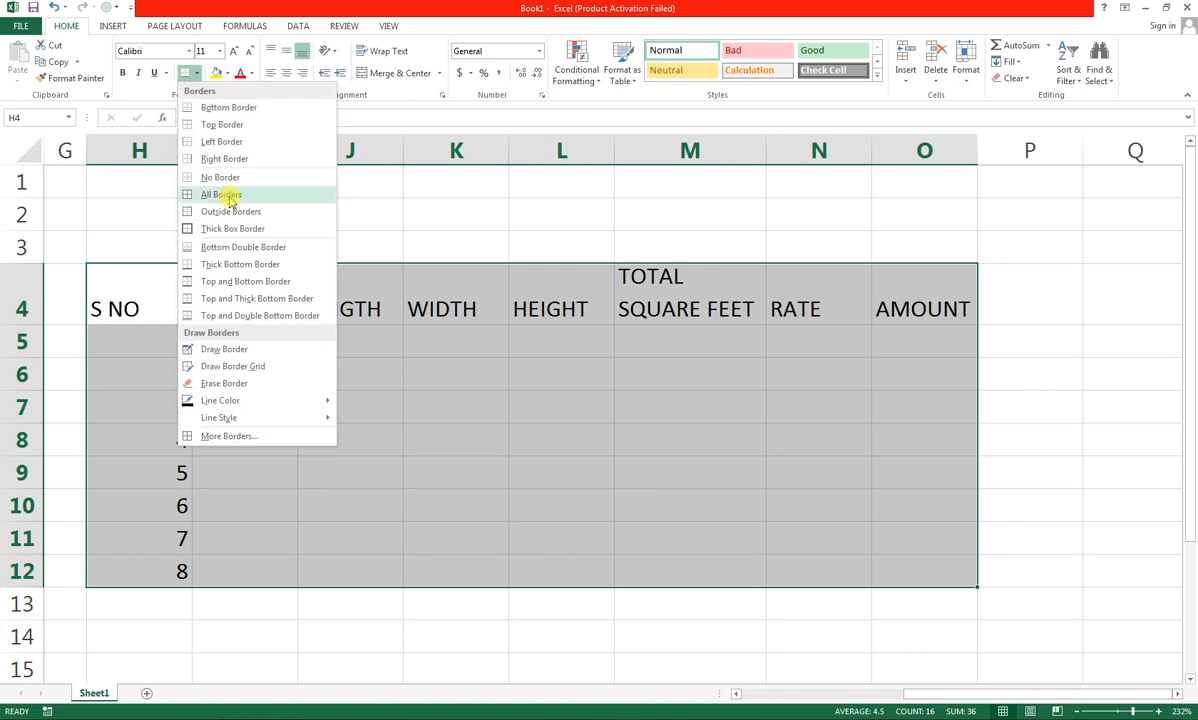
pyautogui.click(229, 196)
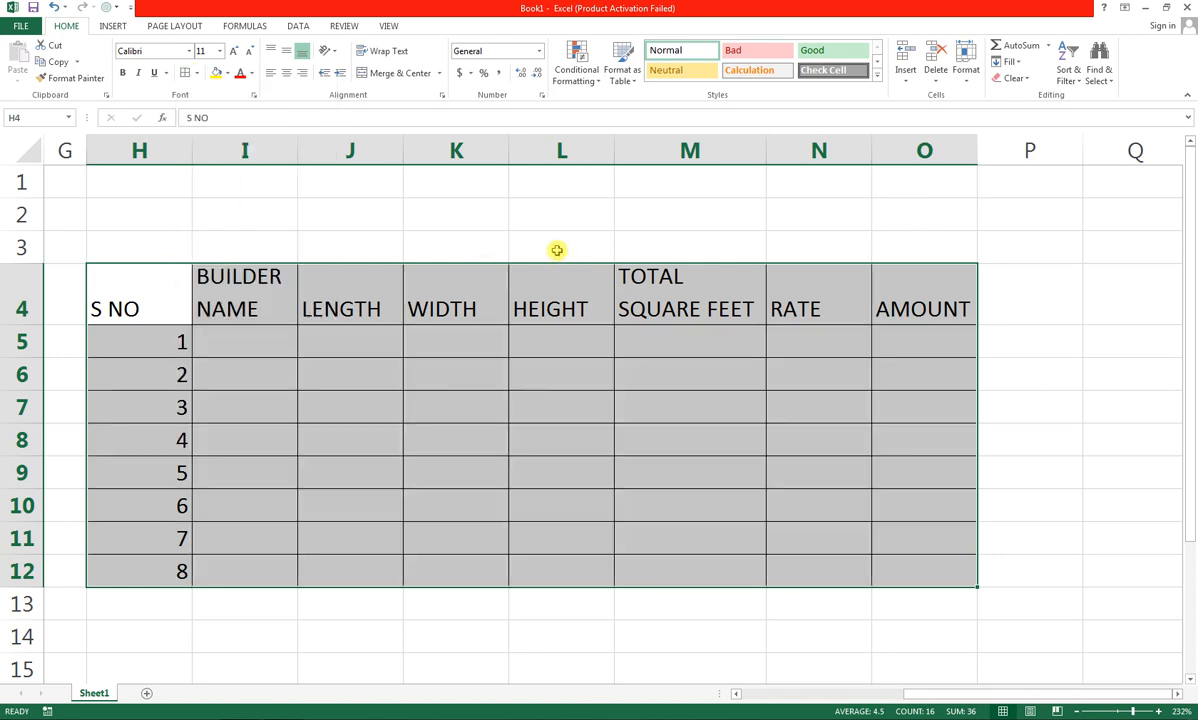
pyautogui.click(286, 76)
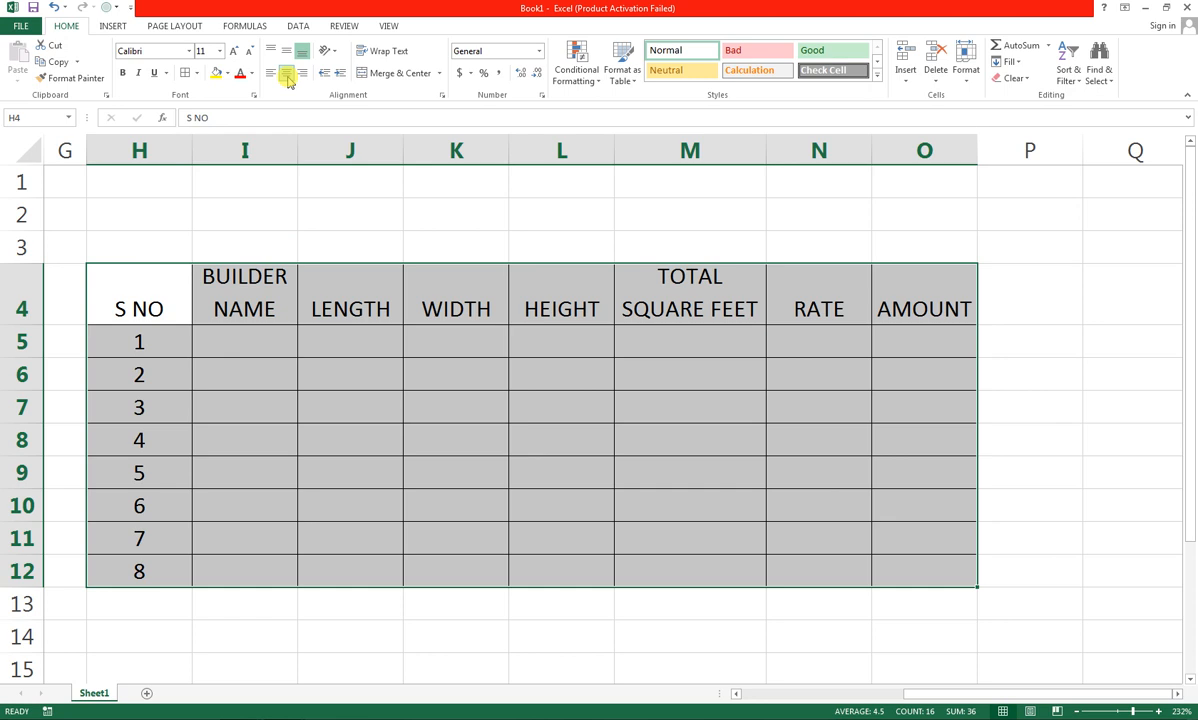
# Make the header row H4:O4 bold and underlined, and select the first cell under BUILDER NAME.
pyautogui.moveTo(142, 292); pyautogui.dragTo(922, 310)
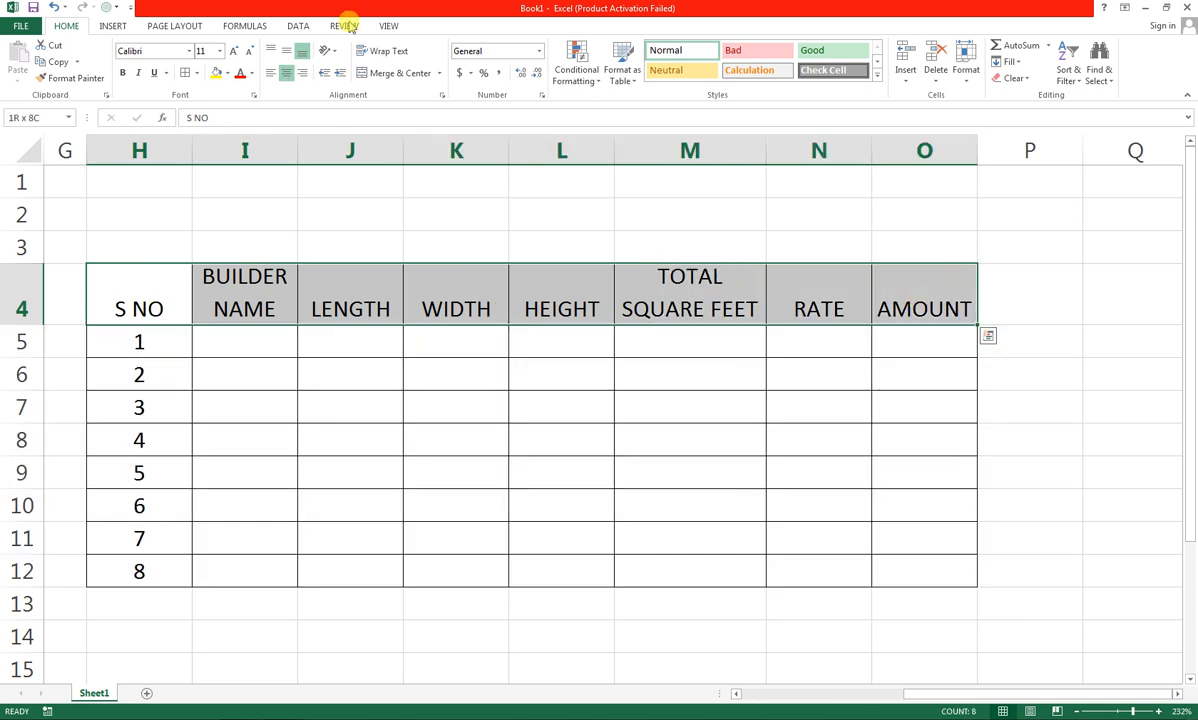
pyautogui.click(122, 74)
pyautogui.click(153, 73)
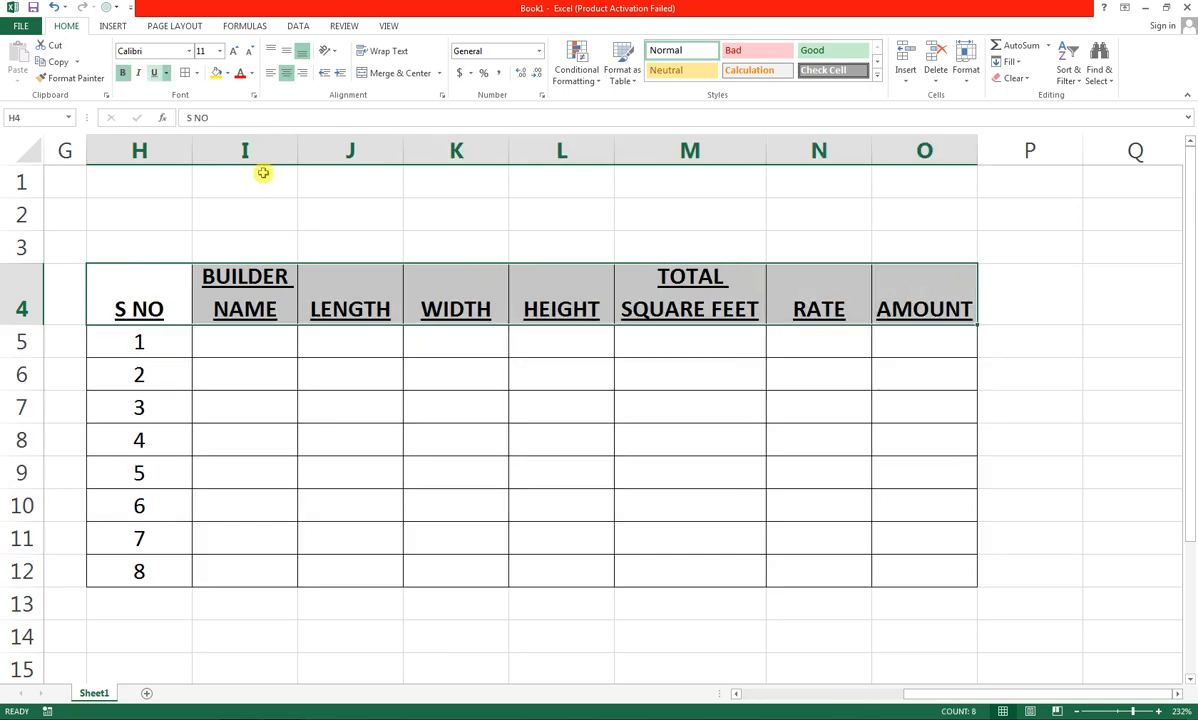
pyautogui.click(249, 342)
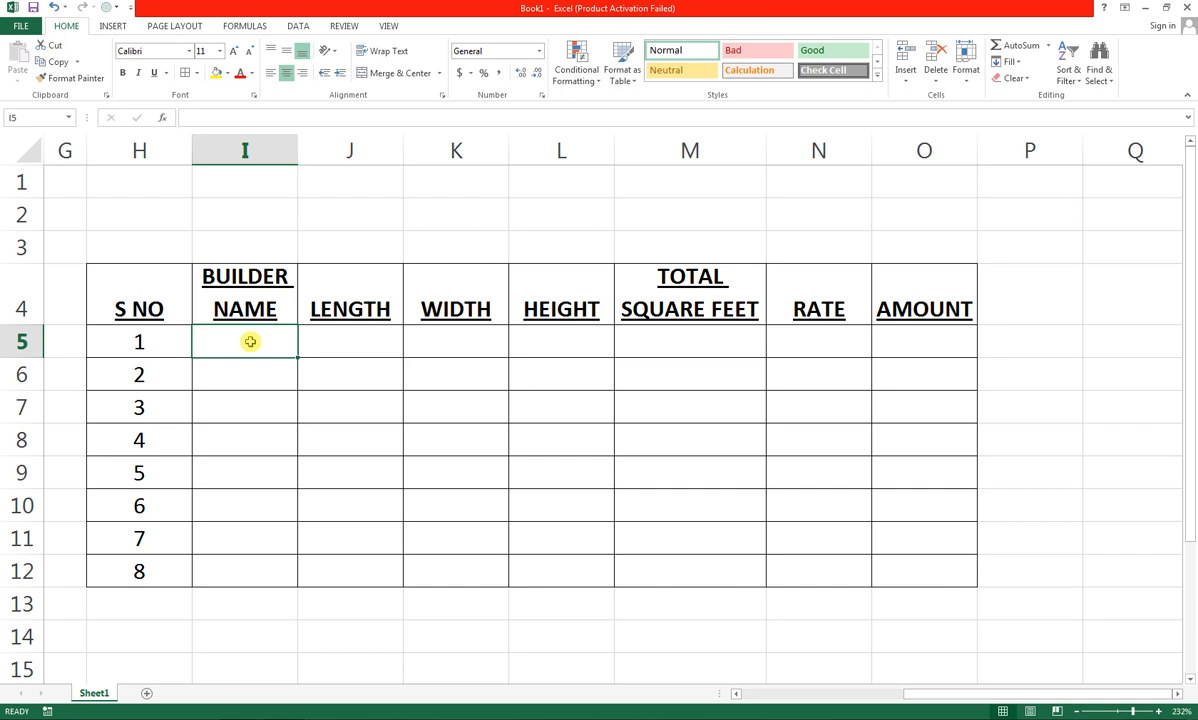
# Enter the first four builders' names in I5:I8 under BUILDER NAME.
pyautogui.write('AB')
pyautogui.press('Return')
pyautogui.write('ARIF')
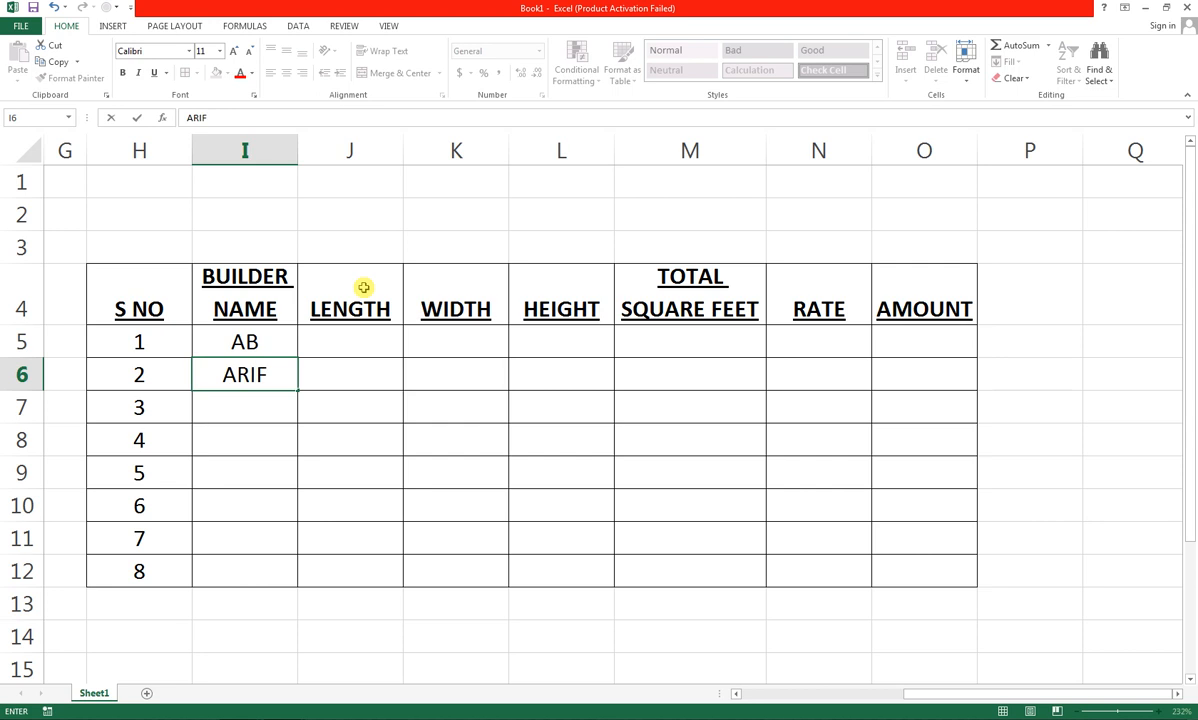
pyautogui.press('Return')
pyautogui.write('HA')
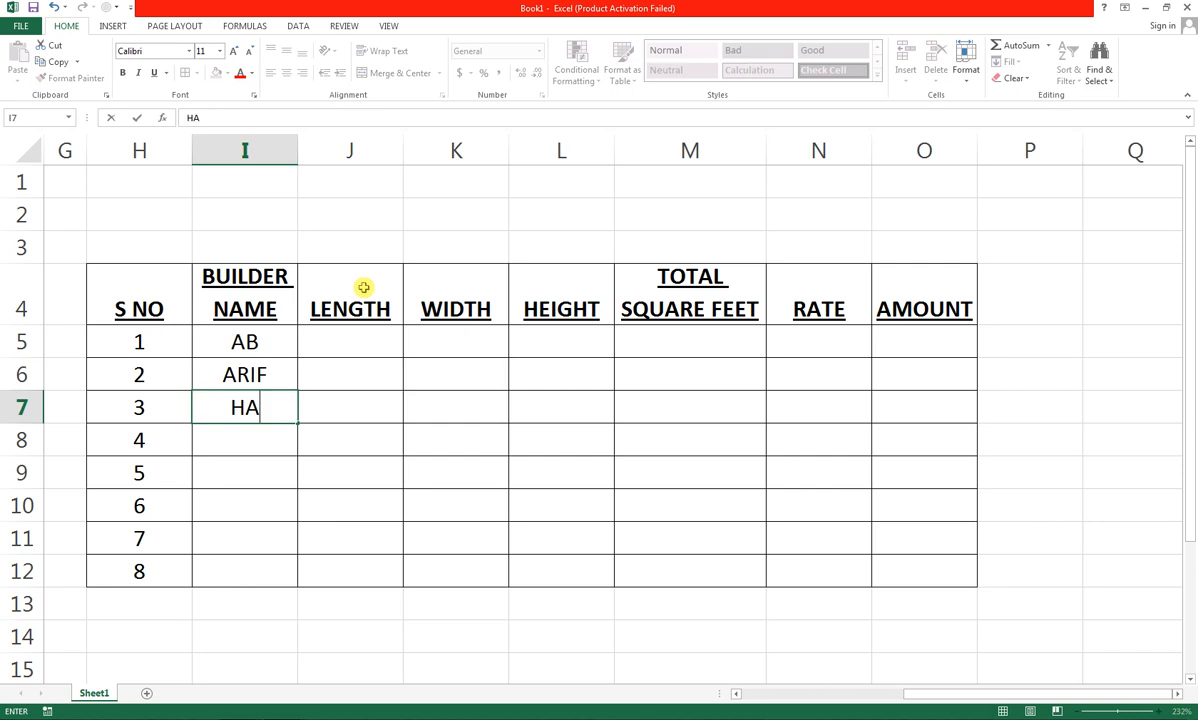
pyautogui.write('MED')
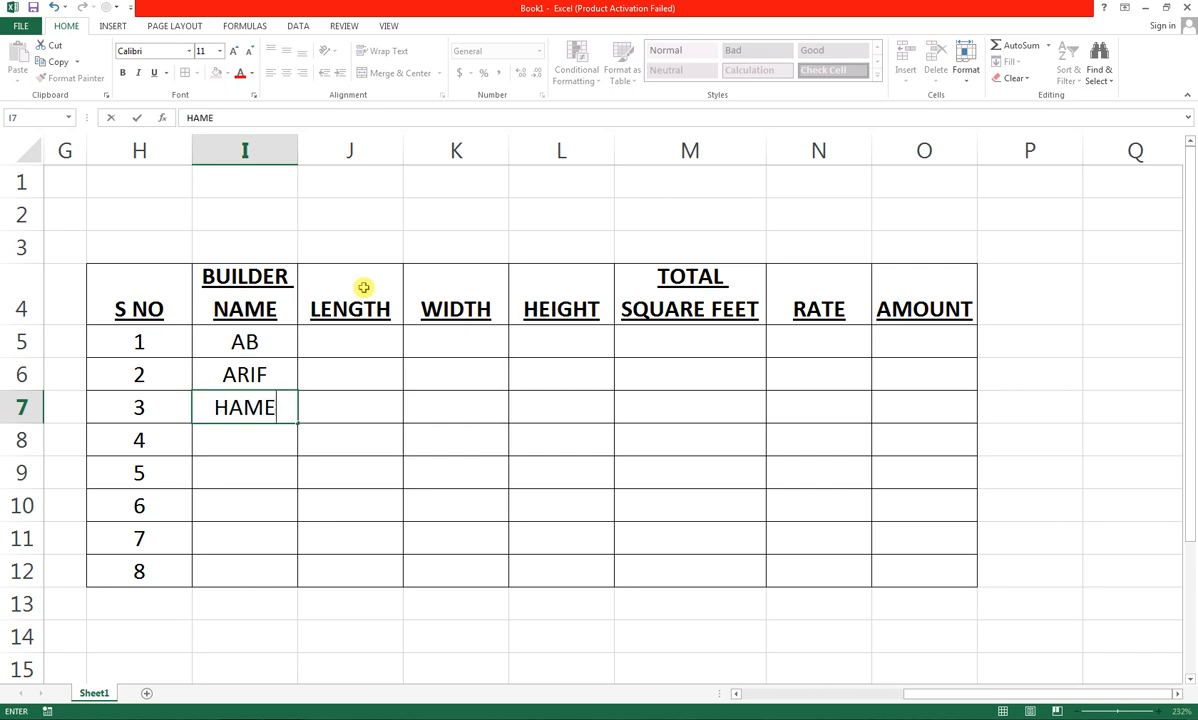
pyautogui.press('Return')
pyautogui.write('AHMED')
pyautogui.press('Return')
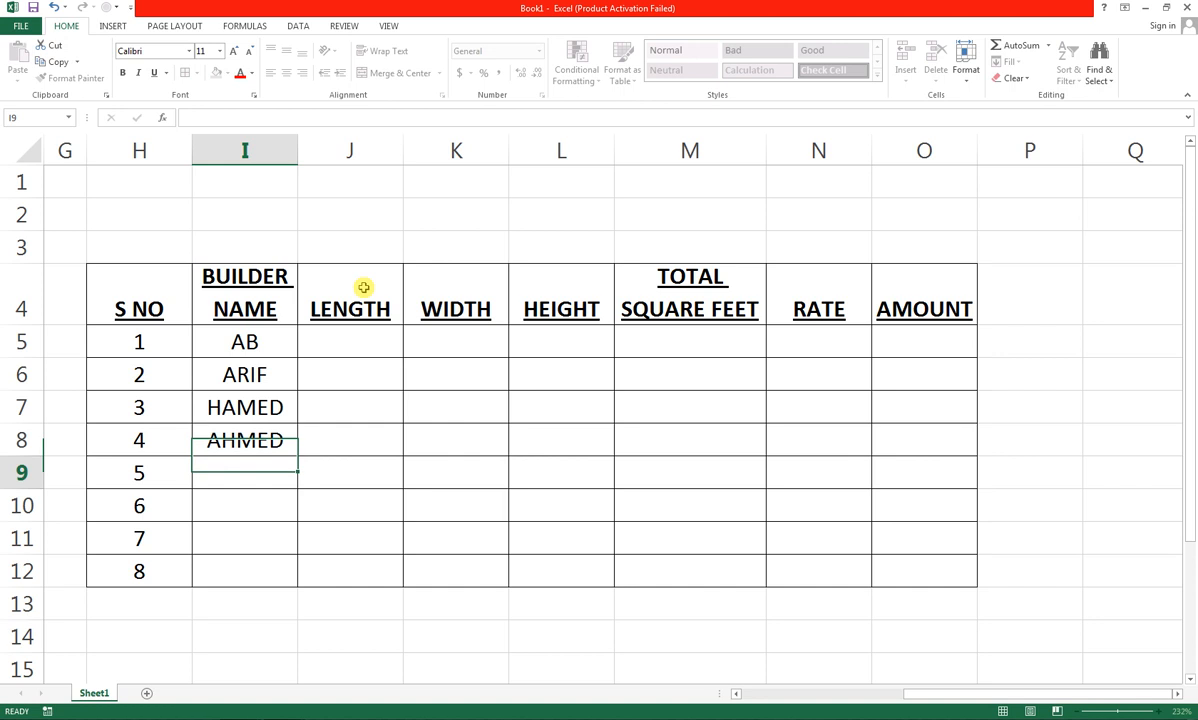
# Enter the remaining four builders' names in I9:I12, with AL-ASAR in I11 and BAHRIA in I12.
pyautogui.write('KAFEEL')
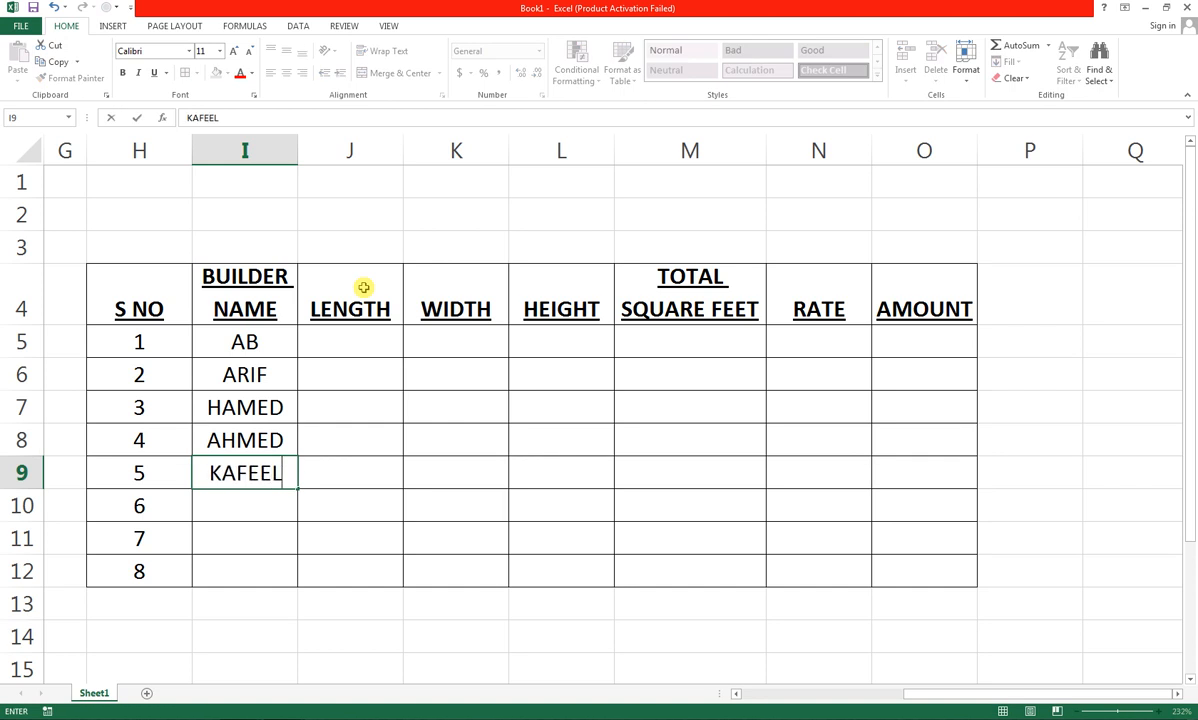
pyautogui.press('Return')
pyautogui.write('JAVED')
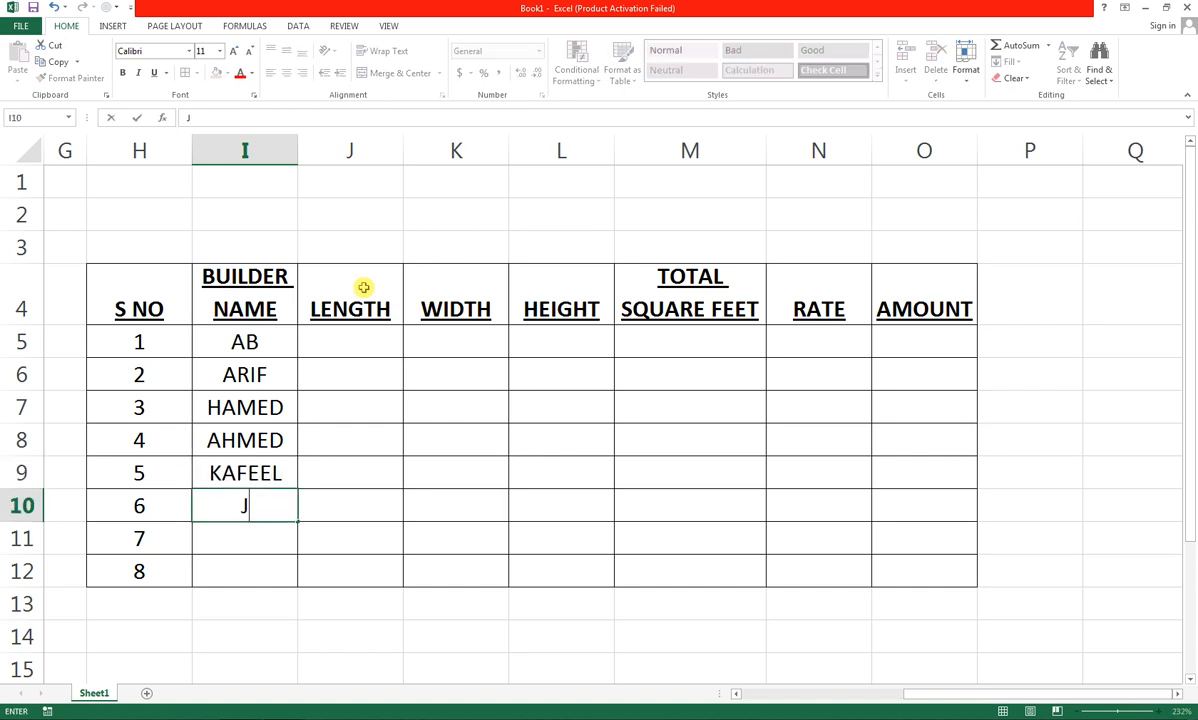
pyautogui.press('Return')
pyautogui.write('AL-SAS')
pyautogui.press('BackSpace')
pyautogui.press('BackSpace')
pyautogui.write('ASA')
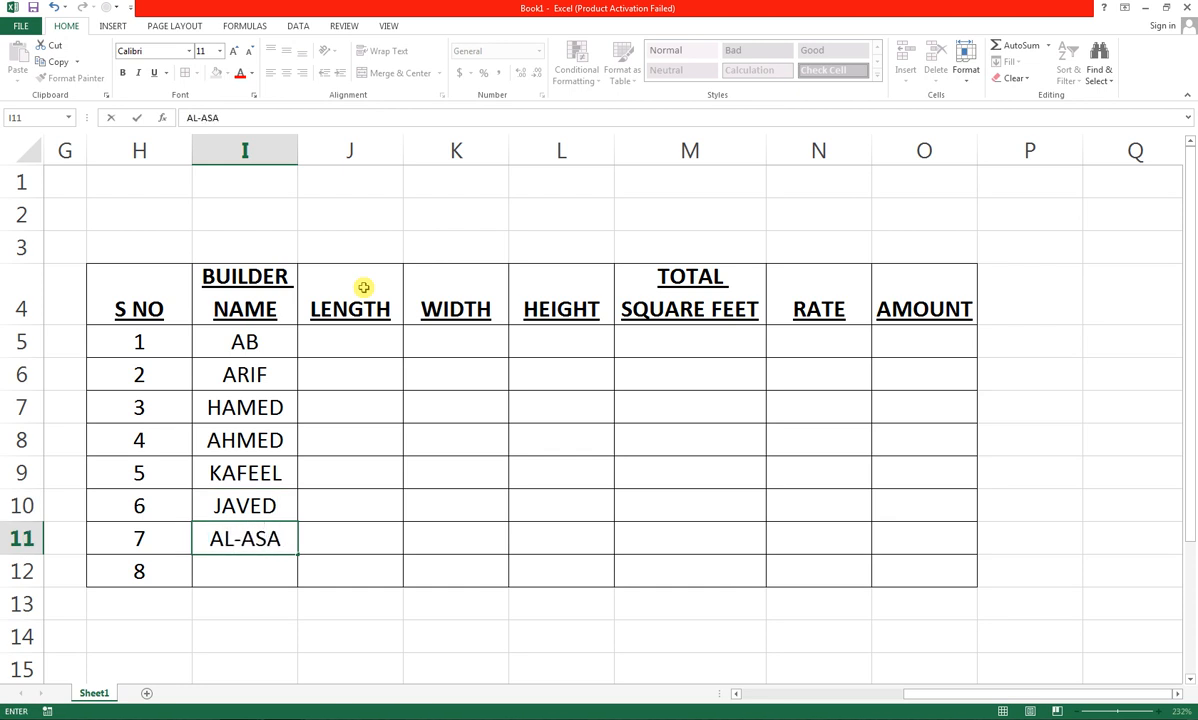
pyautogui.write('R')
pyautogui.press('Return')
pyautogui.write('BAHRIA')
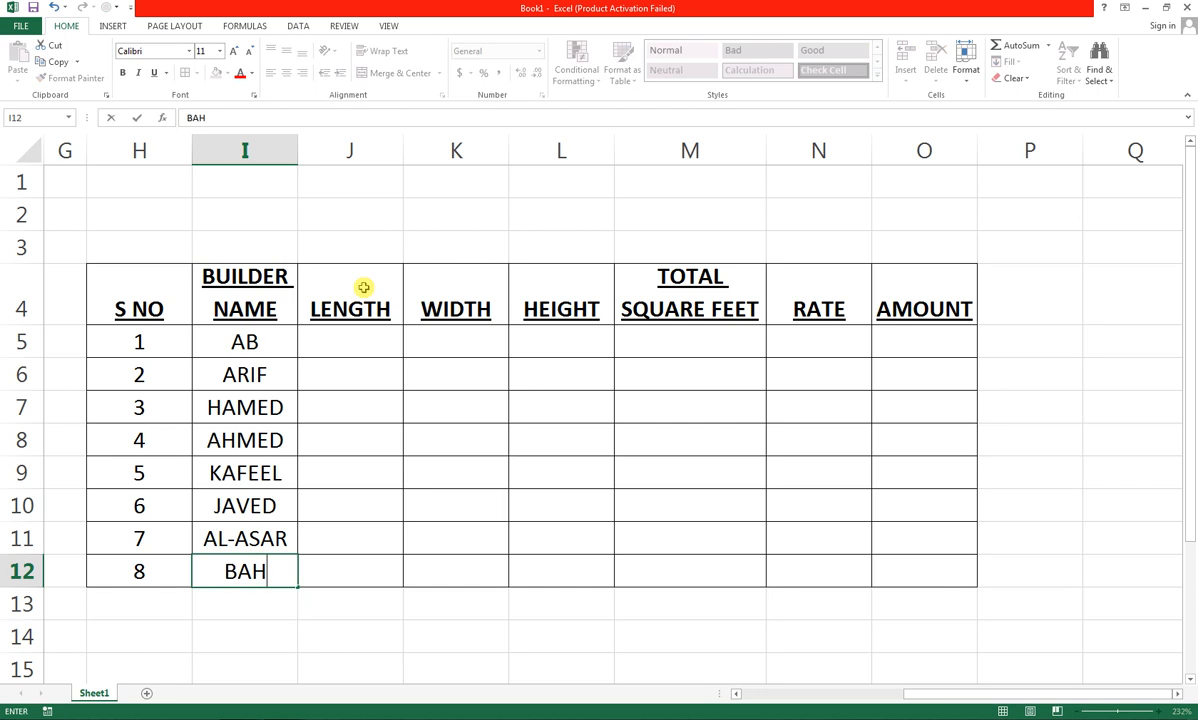
# Enter the lengths 12, 14, 15 and 21 in J5:J8 under LENGTH.
pyautogui.click(350, 342)
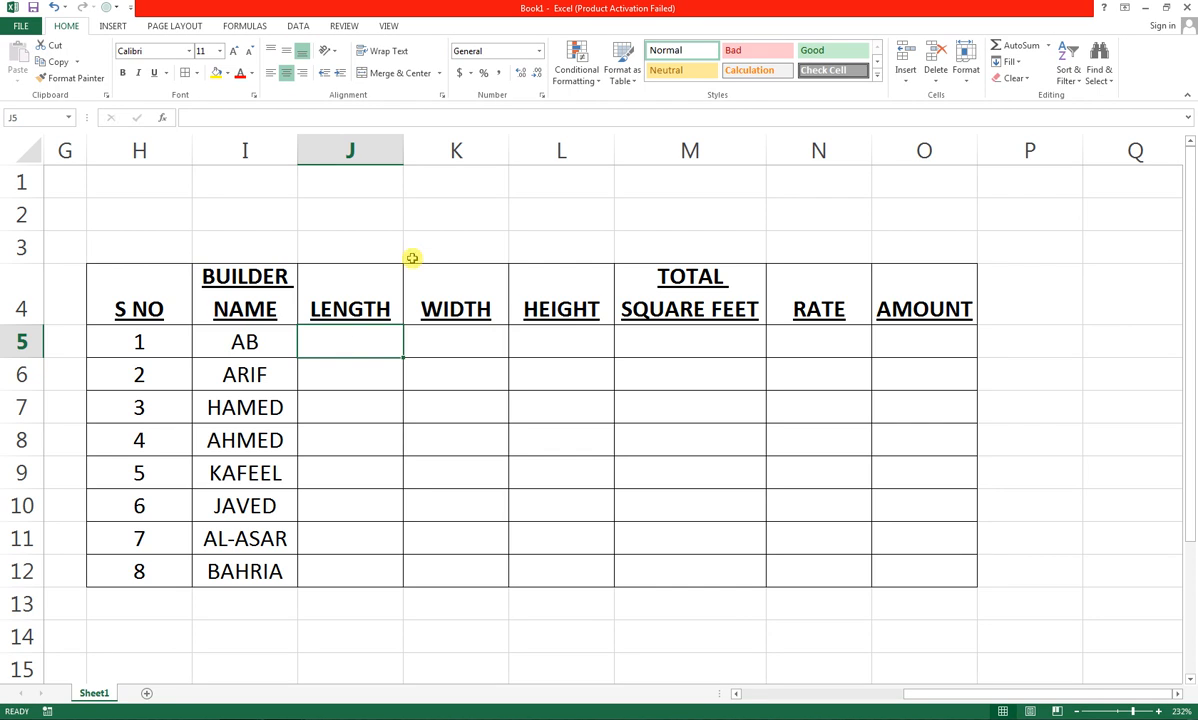
pyautogui.write('12')
pyautogui.press('Return')
pyautogui.write('14')
pyautogui.press('Return')
pyautogui.write('15')
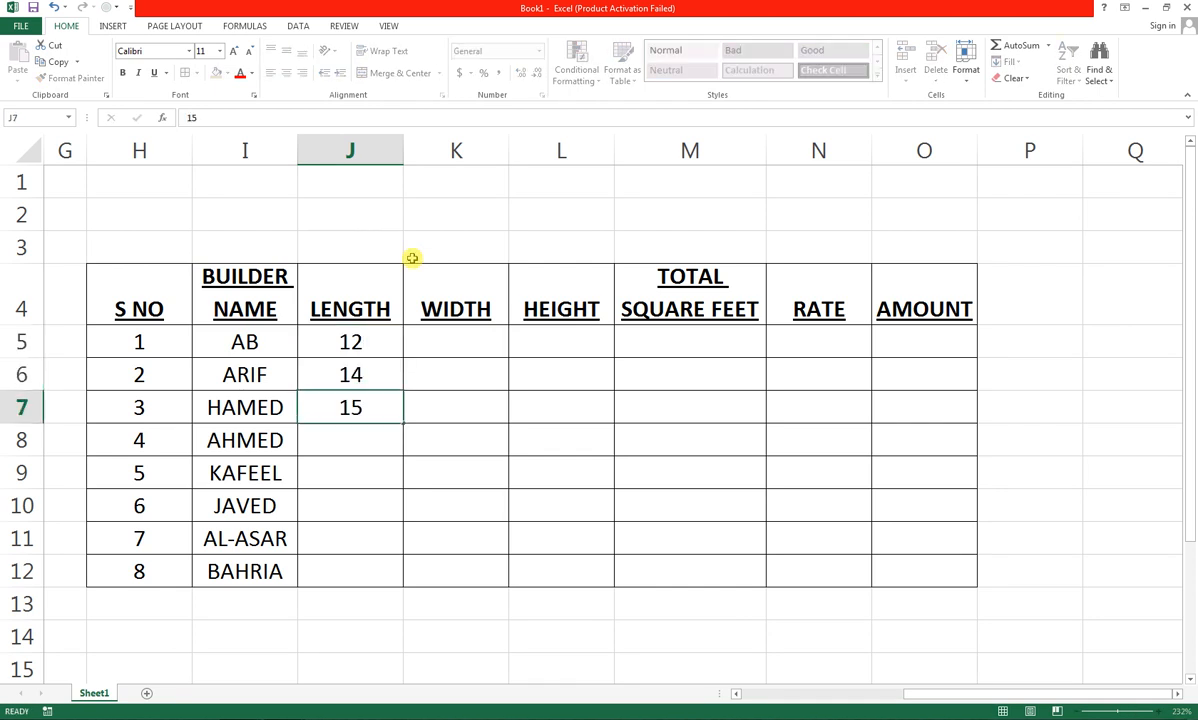
pyautogui.press('Return')
pyautogui.write('21')
pyautogui.press('Return')
# Enter the lengths 20, 23, 25 and 18 in J9:J12 for builders 5 to 8.
pyautogui.write('20')
pyautogui.press('Return')
pyautogui.write('23')
pyautogui.press('Return')
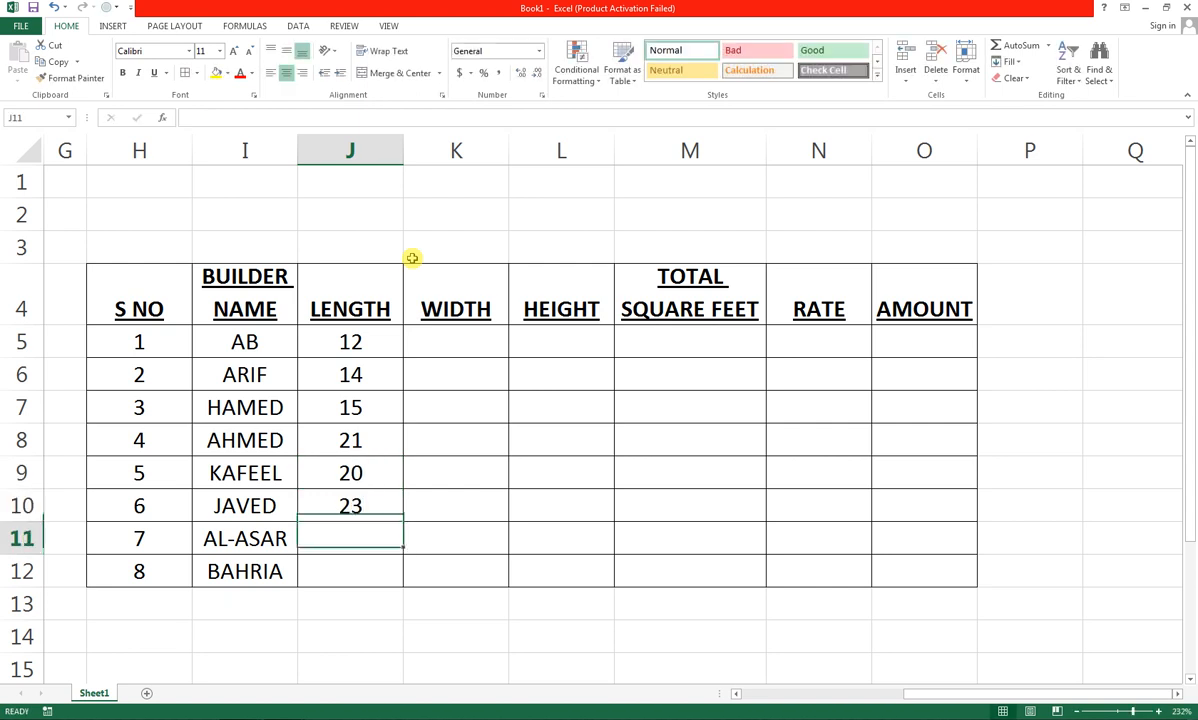
pyautogui.write('25')
pyautogui.press('Return')
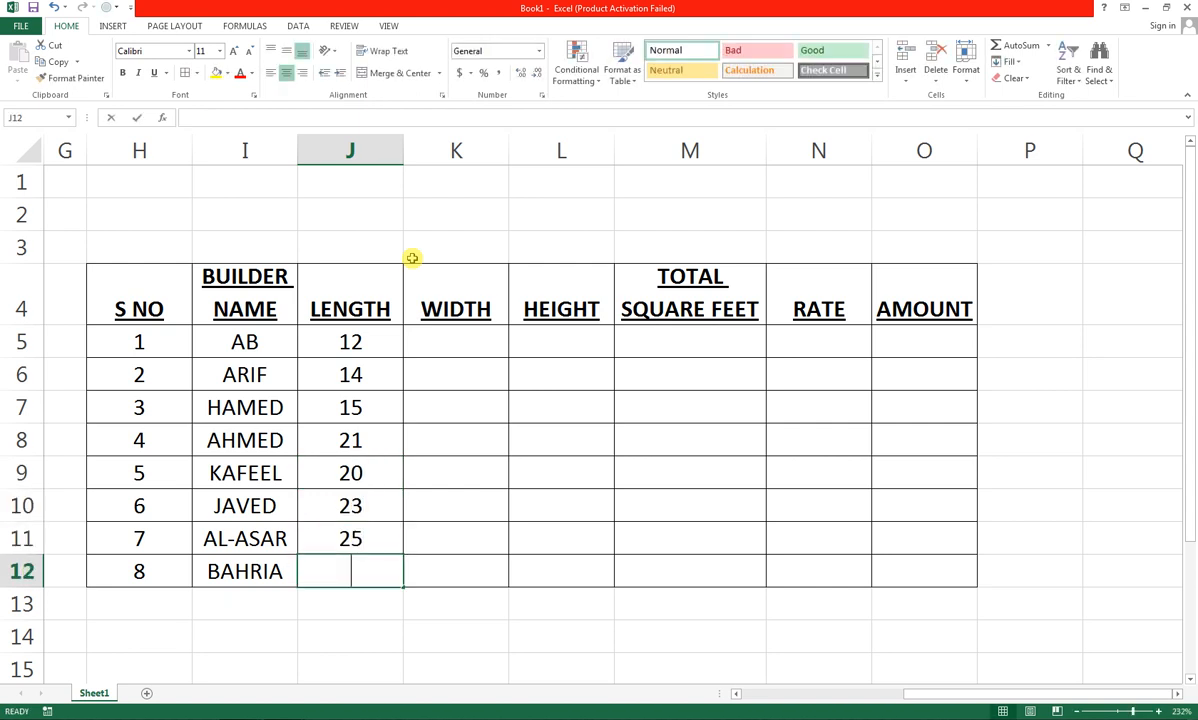
pyautogui.write('18')
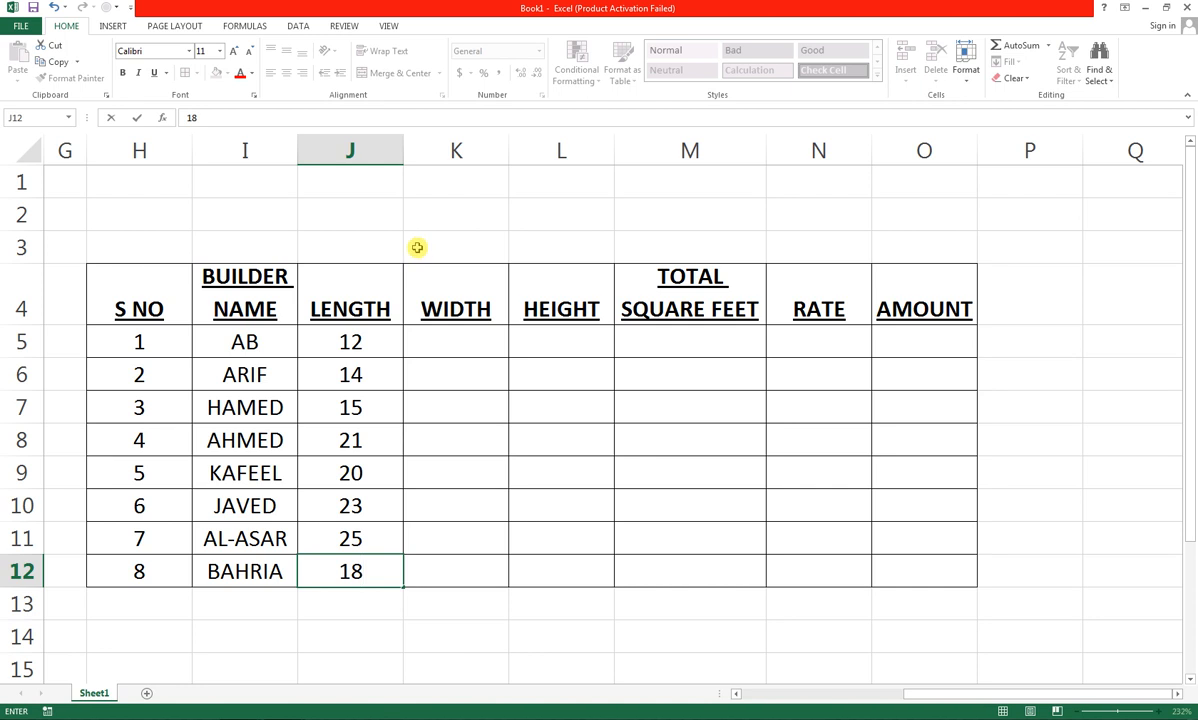
# Enter the widths 18, 22, 15 and 10 in K5:K8 under WIDTH.
pyautogui.click(483, 344)
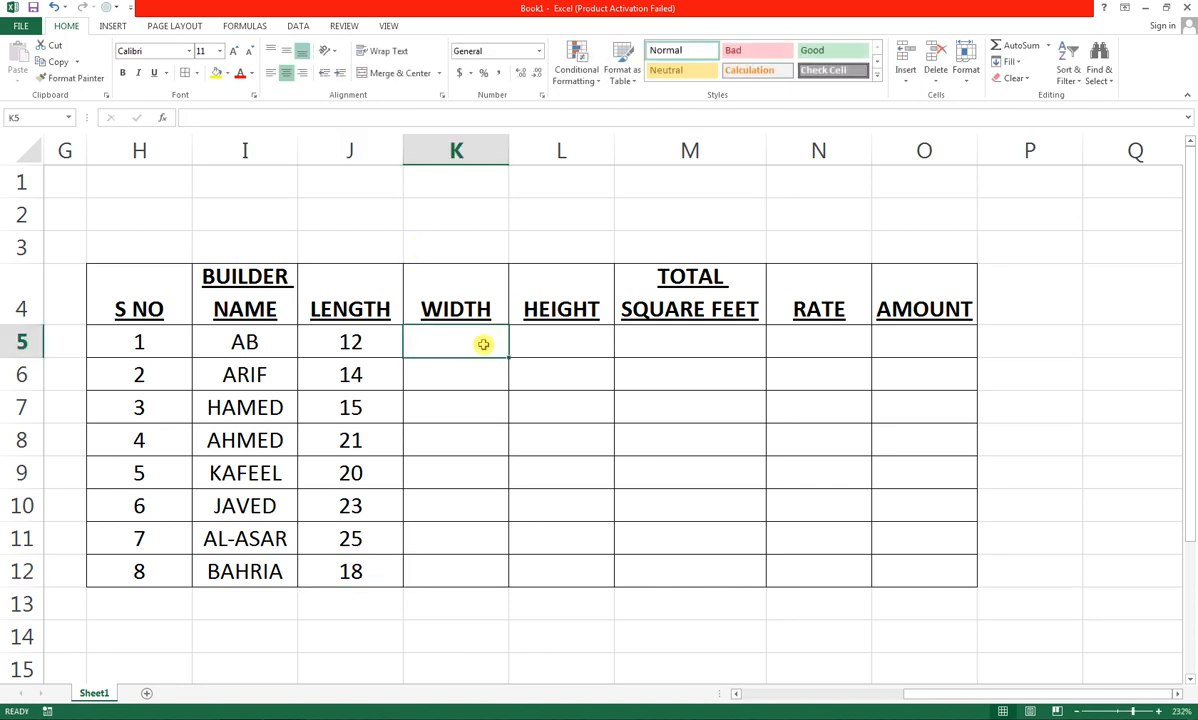
pyautogui.write('18')
pyautogui.press('Return')
pyautogui.write('22')
pyautogui.press('Return')
pyautogui.write('5')
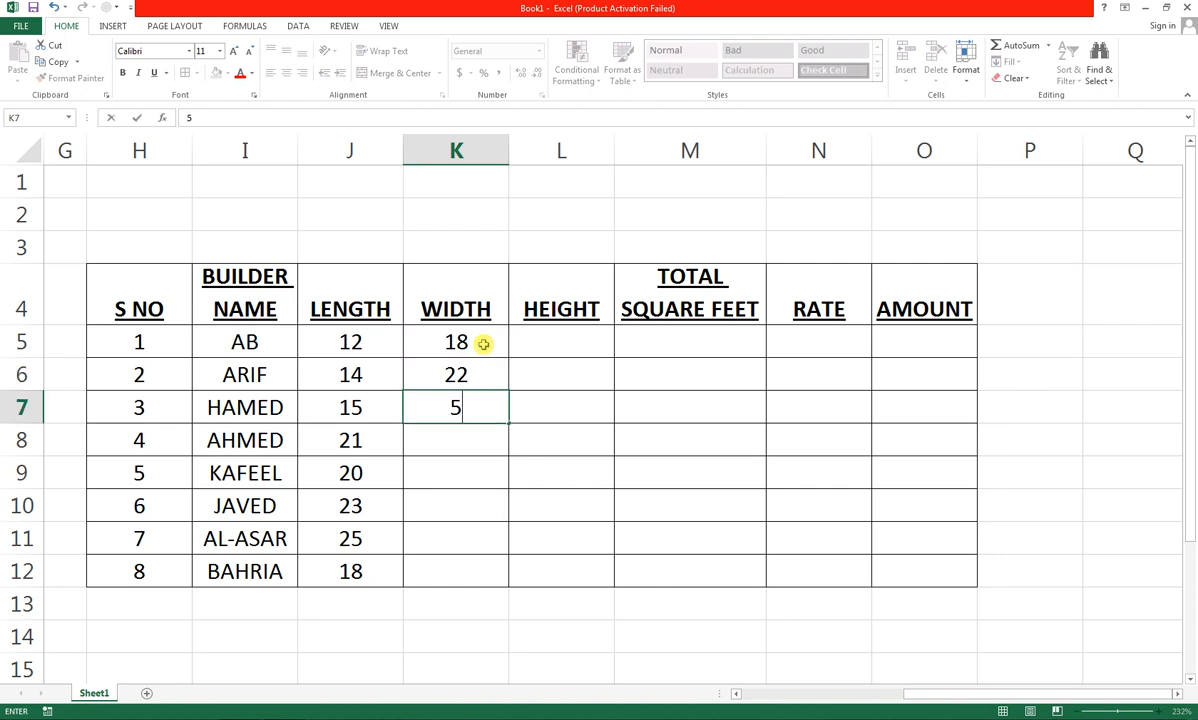
pyautogui.press('BackSpace')
pyautogui.write('15')
pyautogui.press('Return')
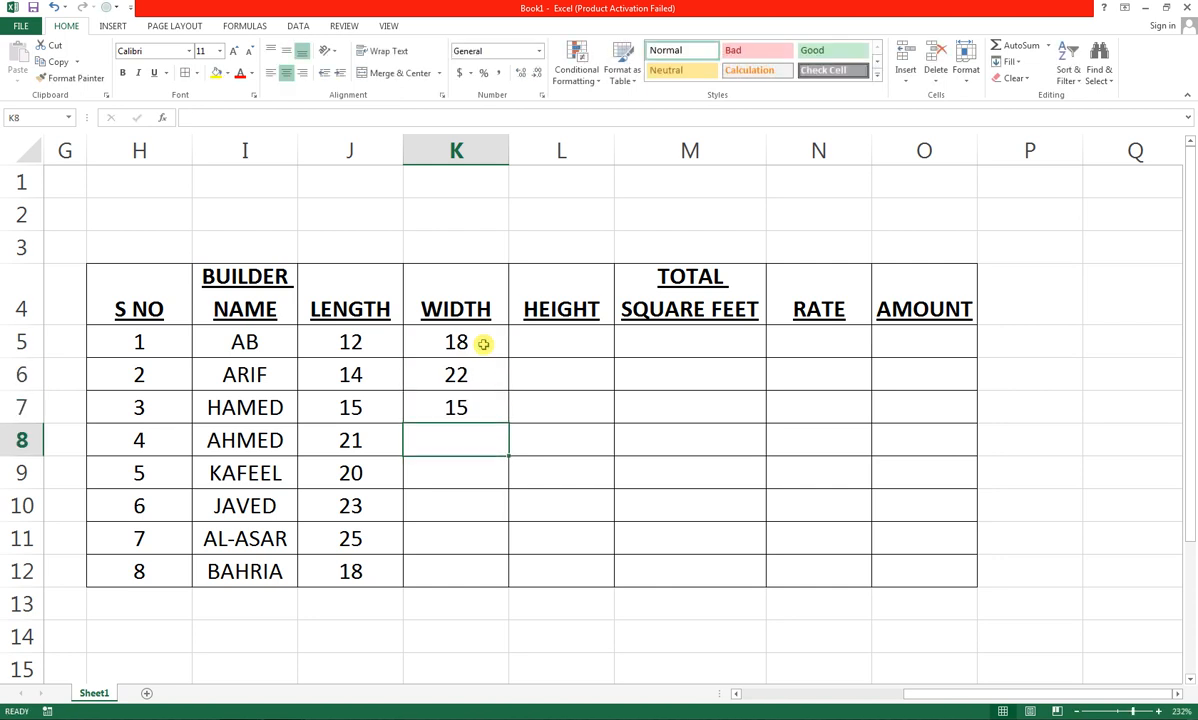
pyautogui.write('10')
pyautogui.press('Return')
# Enter the widths 12, 14, 19 and 20 in K9:K12 for builders 5 to 8.
pyautogui.write('12')
pyautogui.press('Return')
pyautogui.write('14')
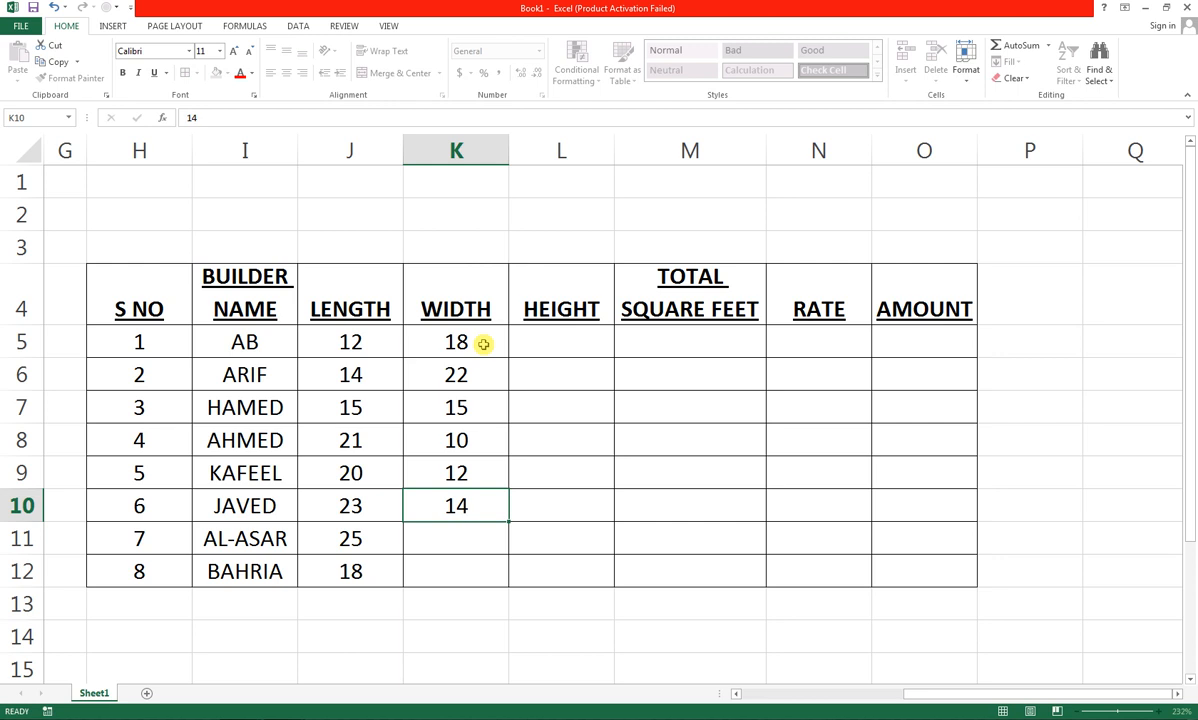
pyautogui.press('Return')
pyautogui.write('19')
pyautogui.press('Return')
pyautogui.write('20')
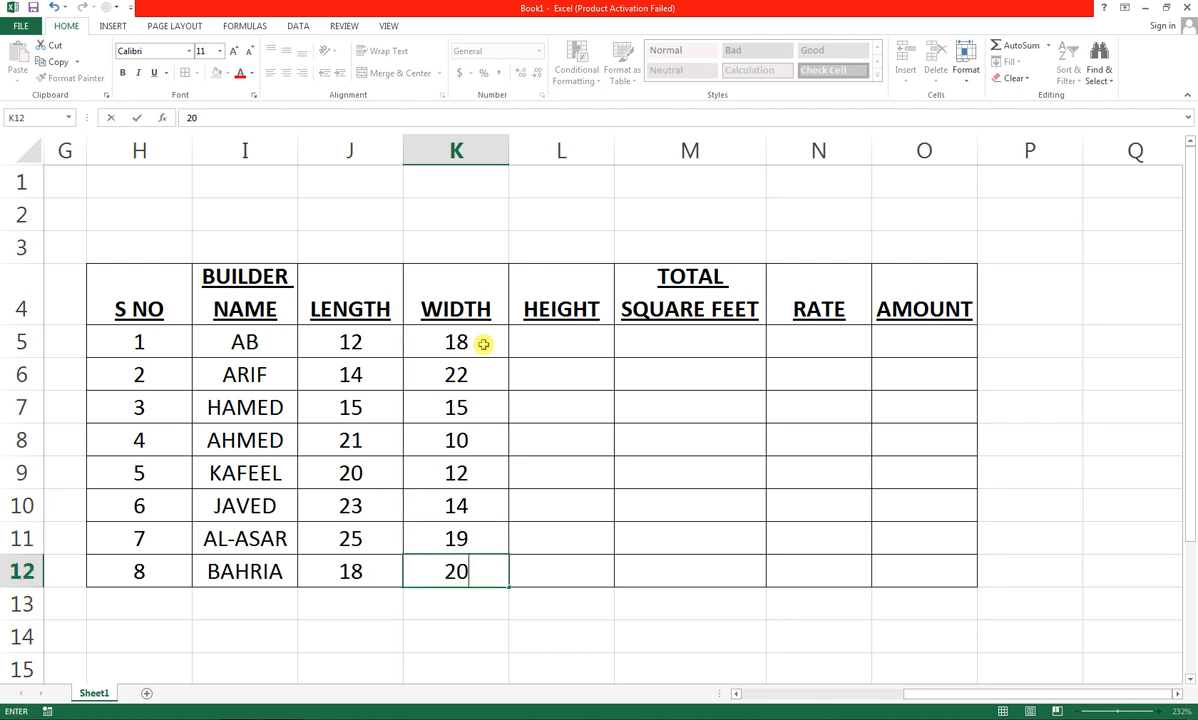
# Enter the heights 22, 31, 26 and 28 in L5:L8 under HEIGHT.
pyautogui.press('Right')
pyautogui.press('Up')
pyautogui.press('Up')
pyautogui.press('Up')
pyautogui.press('Up')
pyautogui.press('Up')
pyautogui.press('Up')
pyautogui.press('Up')
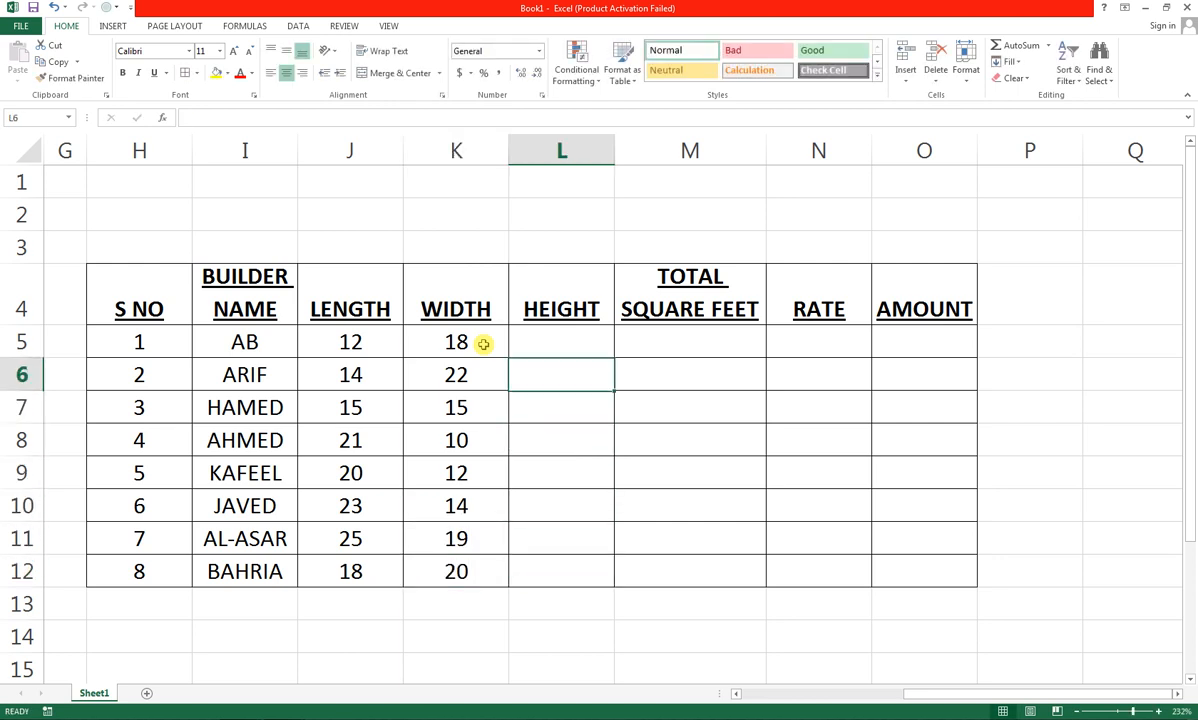
pyautogui.write('22')
pyautogui.press('Return')
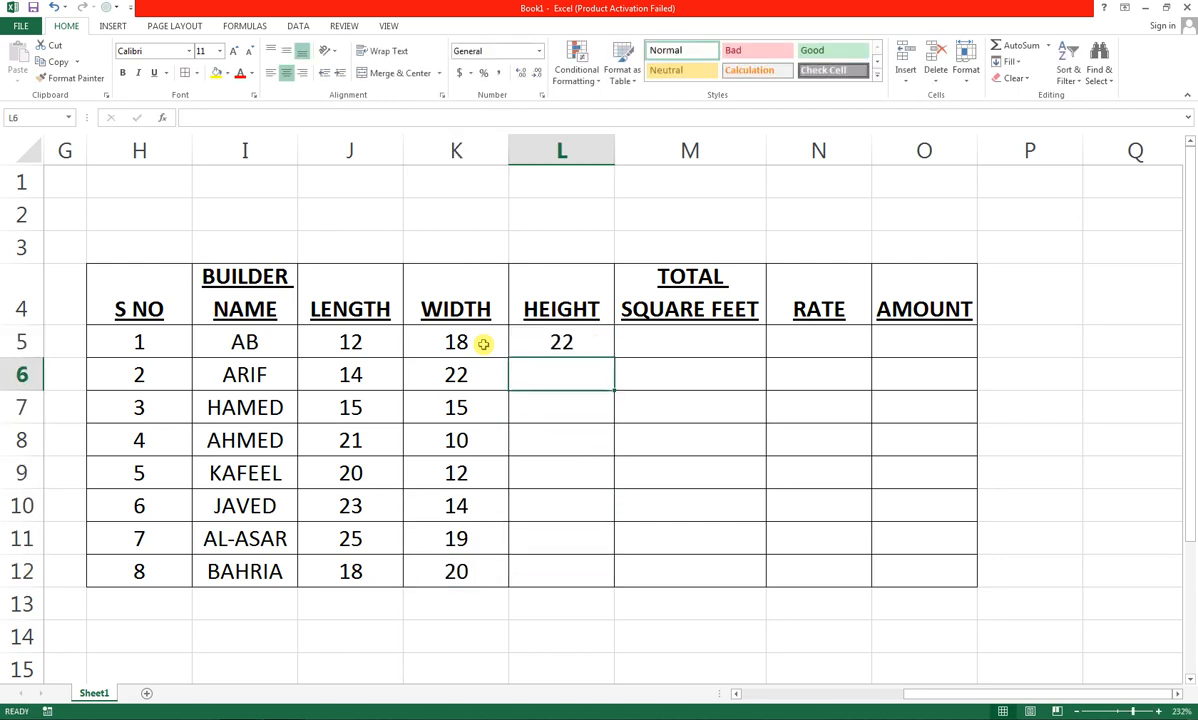
pyautogui.write('31')
pyautogui.press('Return')
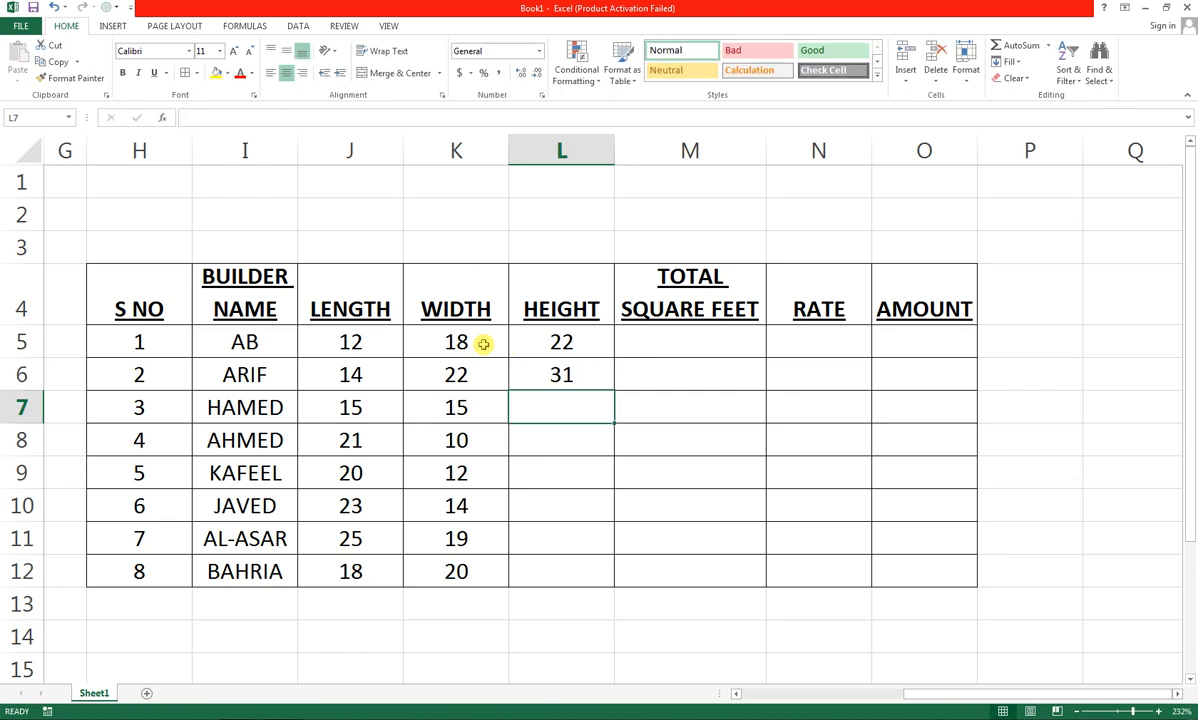
pyautogui.write('26')
pyautogui.press('Return')
pyautogui.write('28')
pyautogui.press('Return')
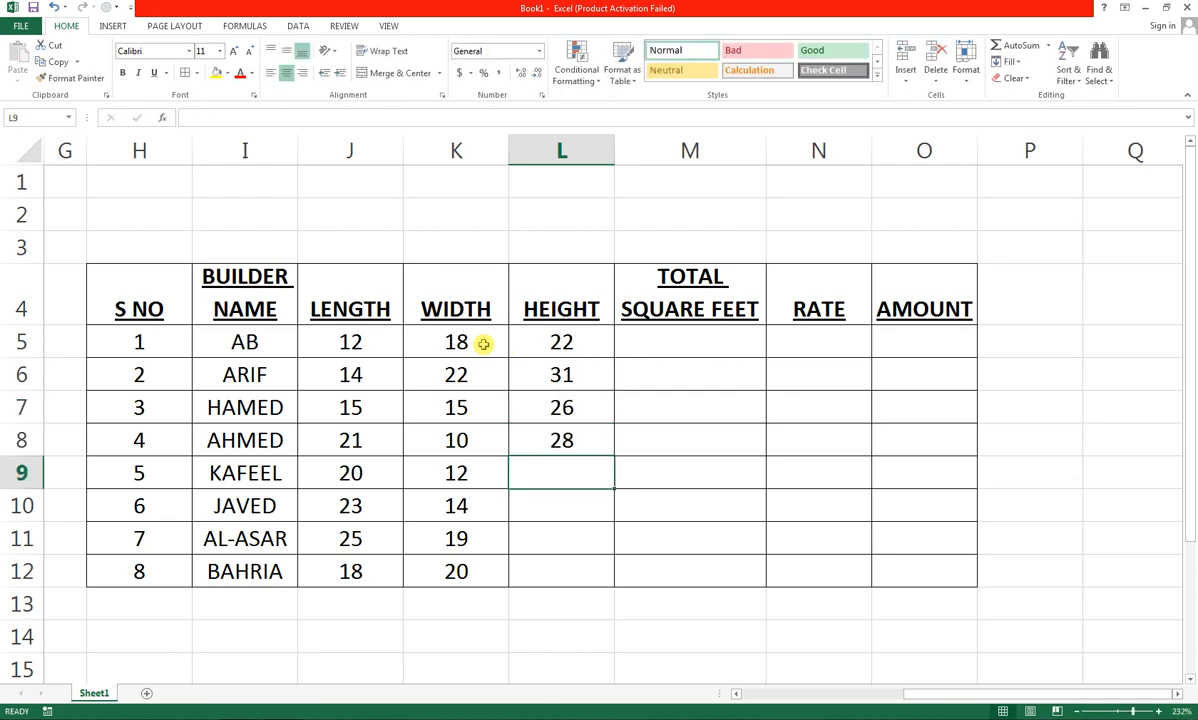
# Enter the heights 20, 14, 19 and 24 in L9:L12 for builders 5 to 8.
pyautogui.write('20')
pyautogui.press('Return')
pyautogui.write('14')
pyautogui.press('Return')
pyautogui.write('19')
pyautogui.press('Return')
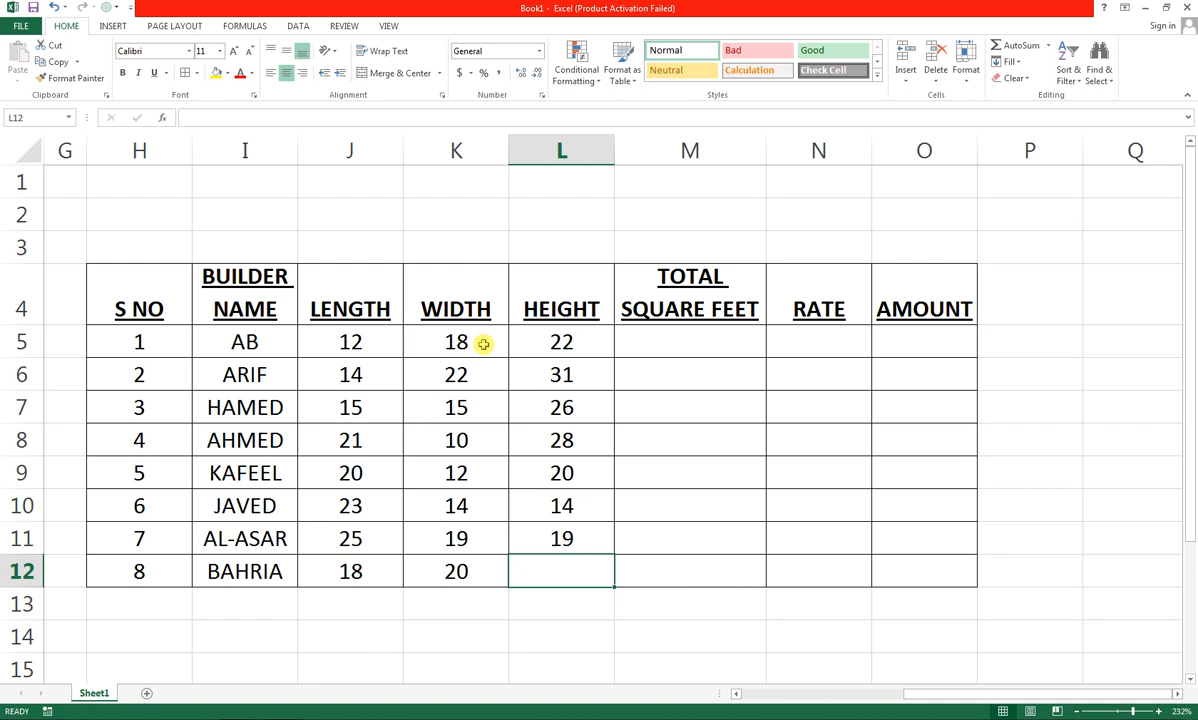
pyautogui.write('24')
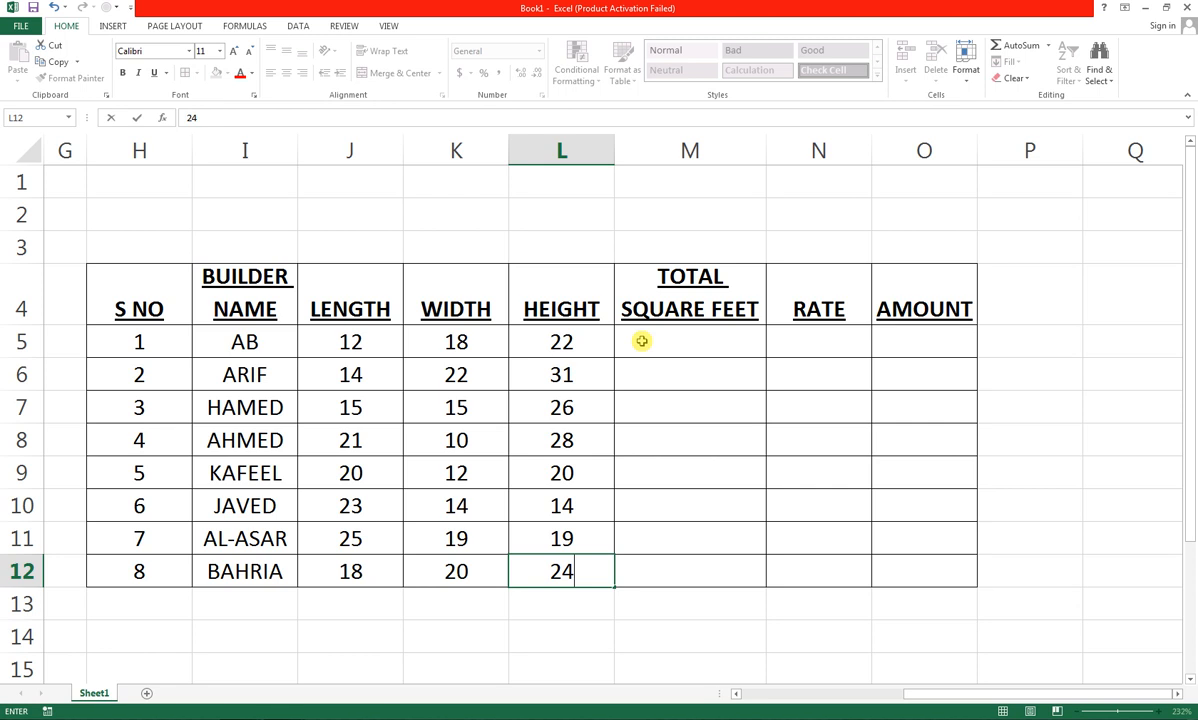
pyautogui.hotkey('ctrl', 'Return')
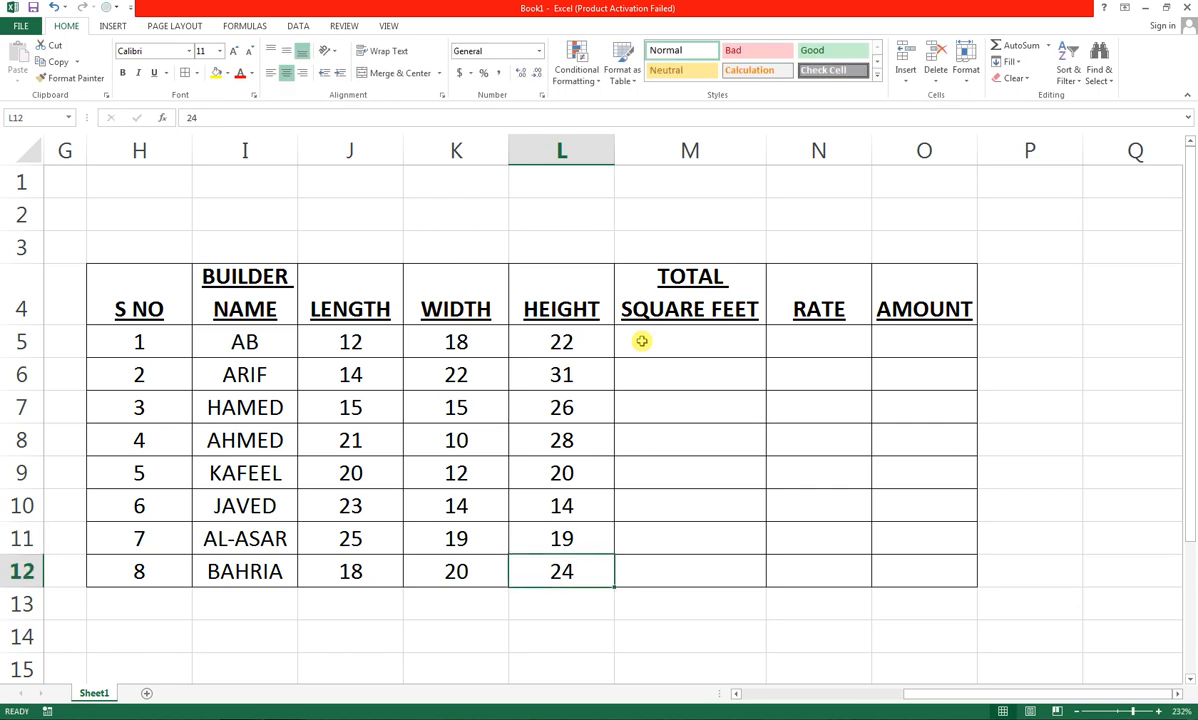
# Calculate TOTAL SQUARE FEET in M5 with the formula =J5*K5*L5 and fill it down through M12.
pyautogui.click(610, 316)
pyautogui.click(671, 360)
pyautogui.click(676, 340)
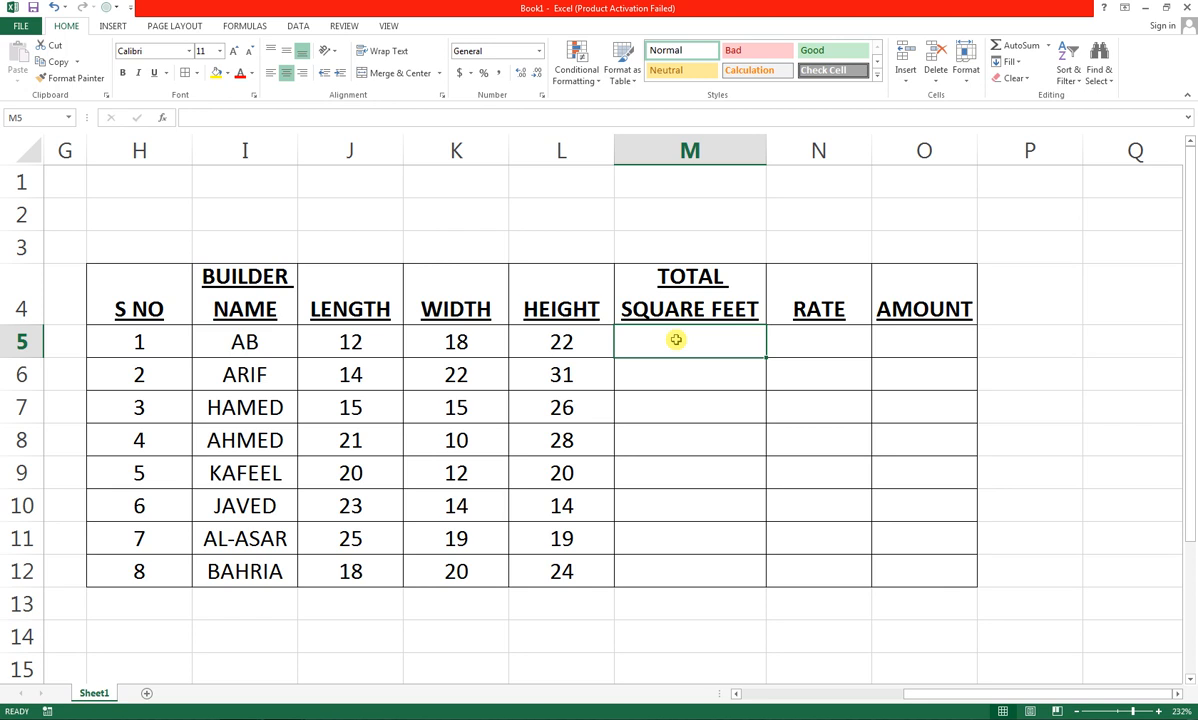
pyautogui.write('=')
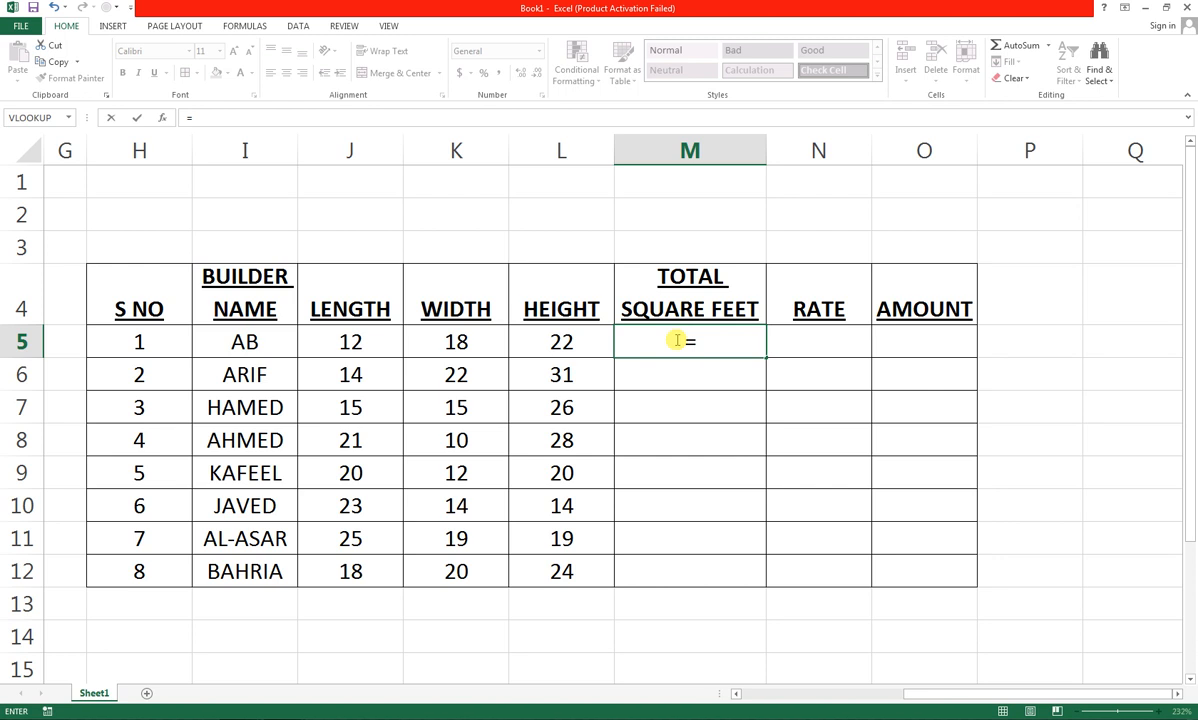
pyautogui.click(356, 342)
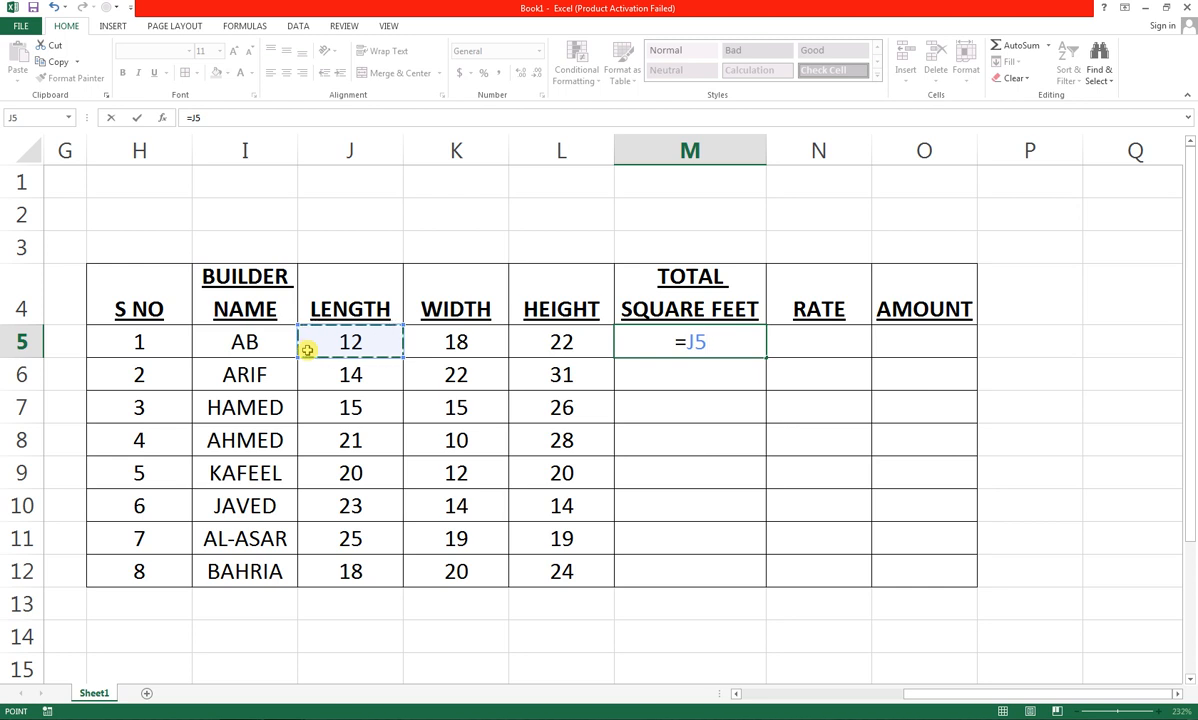
pyautogui.write('*')
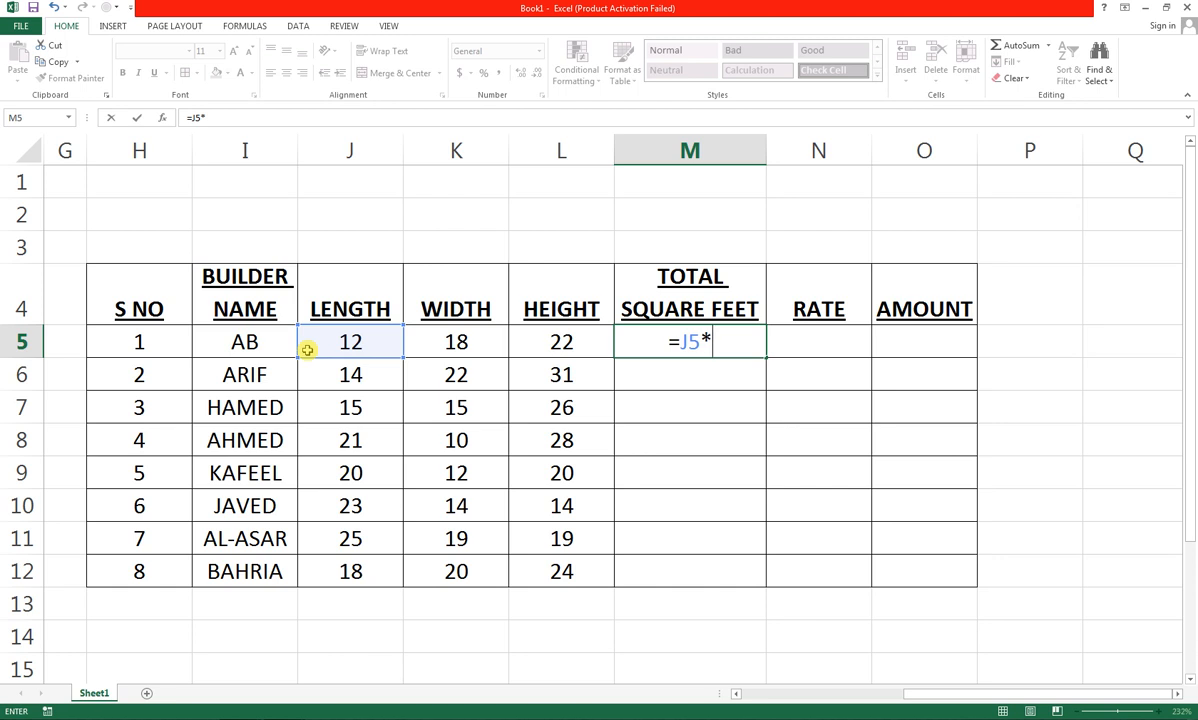
pyautogui.click(440, 342)
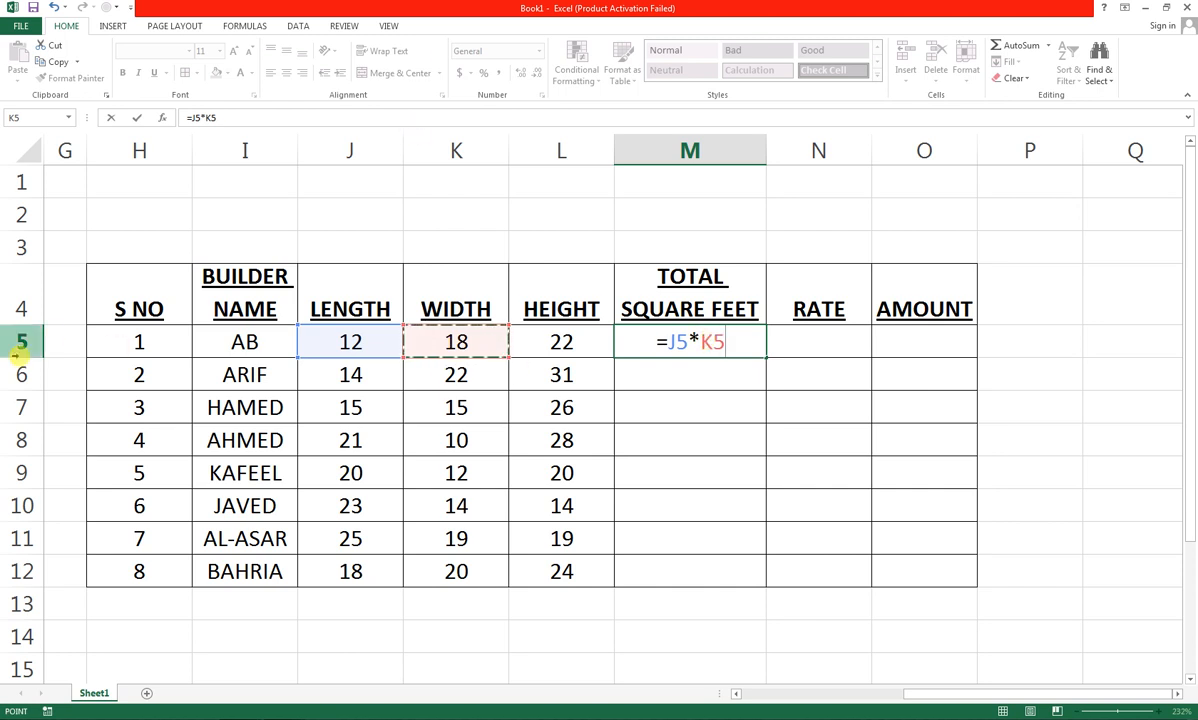
pyautogui.write('*')
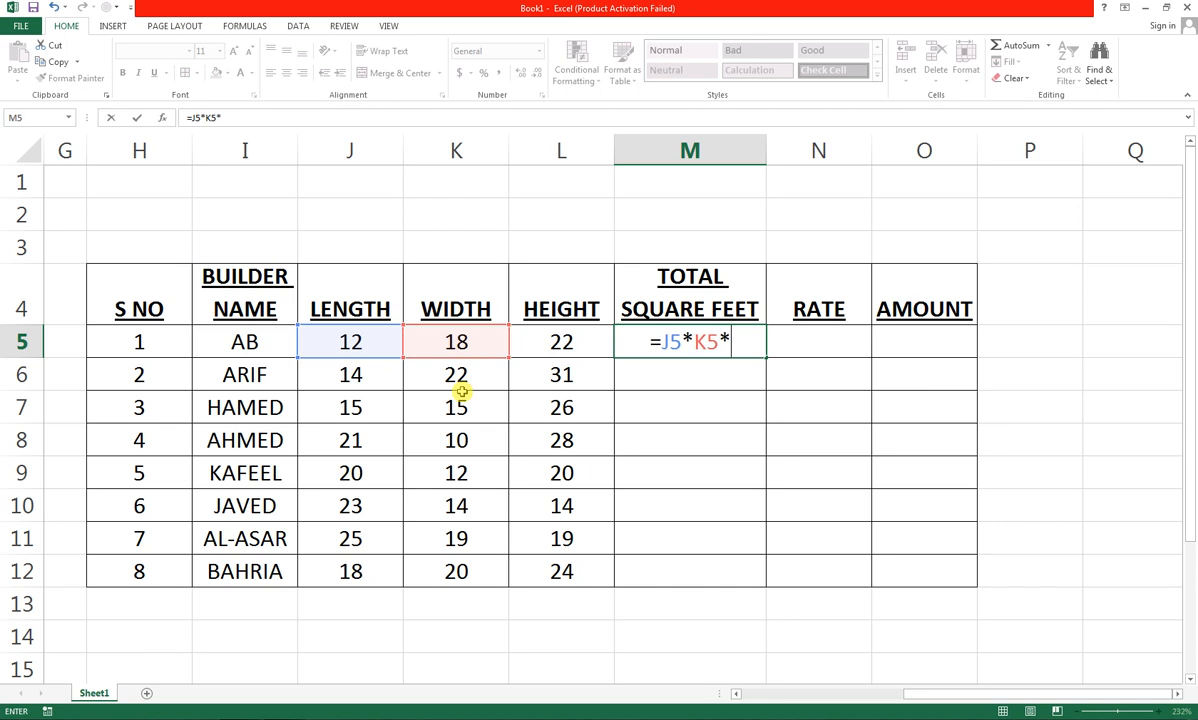
pyautogui.press('Left')
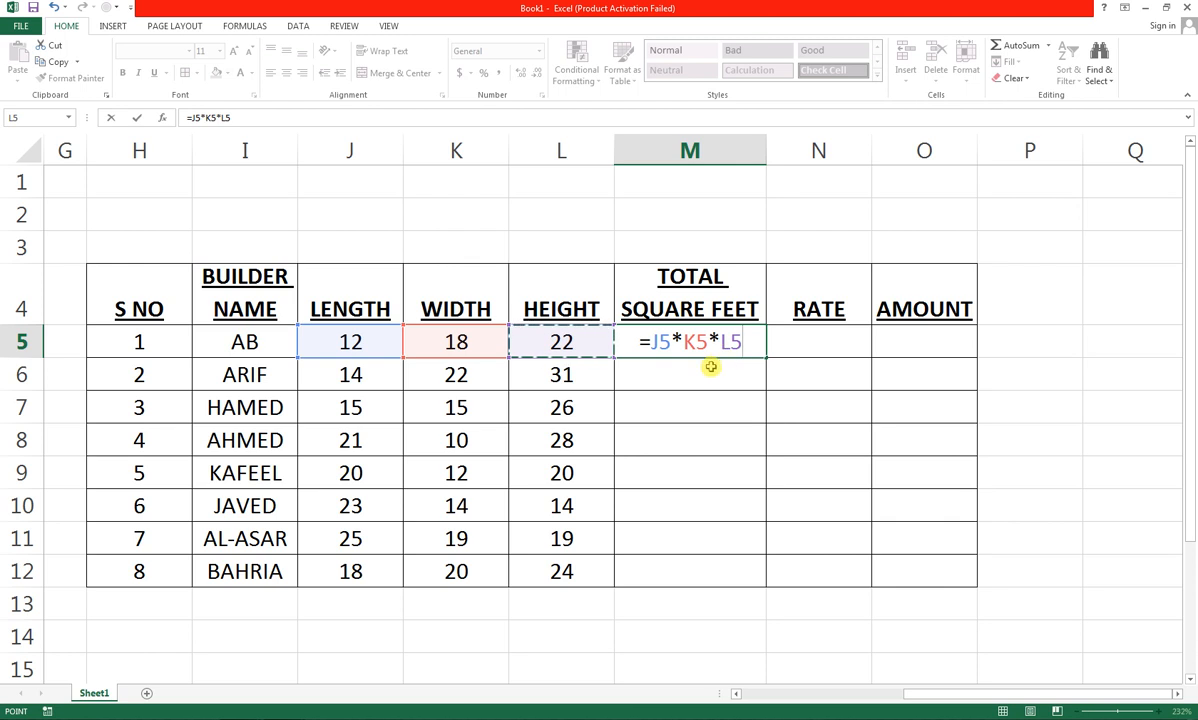
pyautogui.hotkey('ctrl', 'Return')
pyautogui.press('Return')
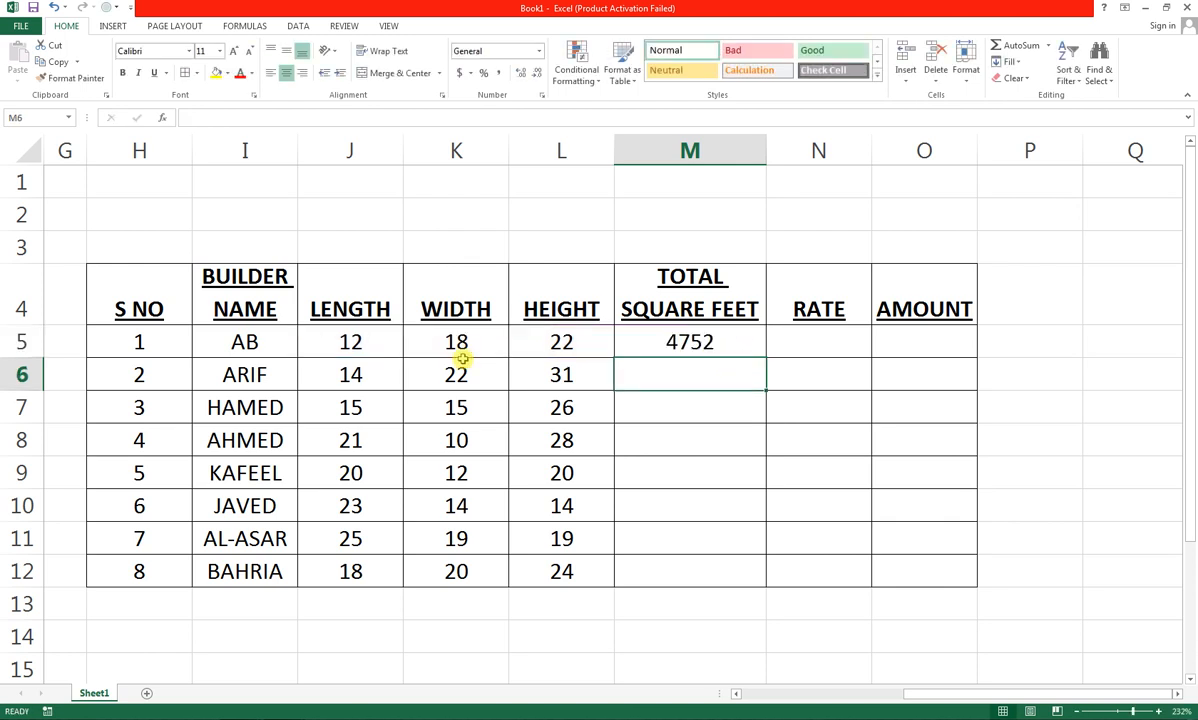
pyautogui.click(669, 339)
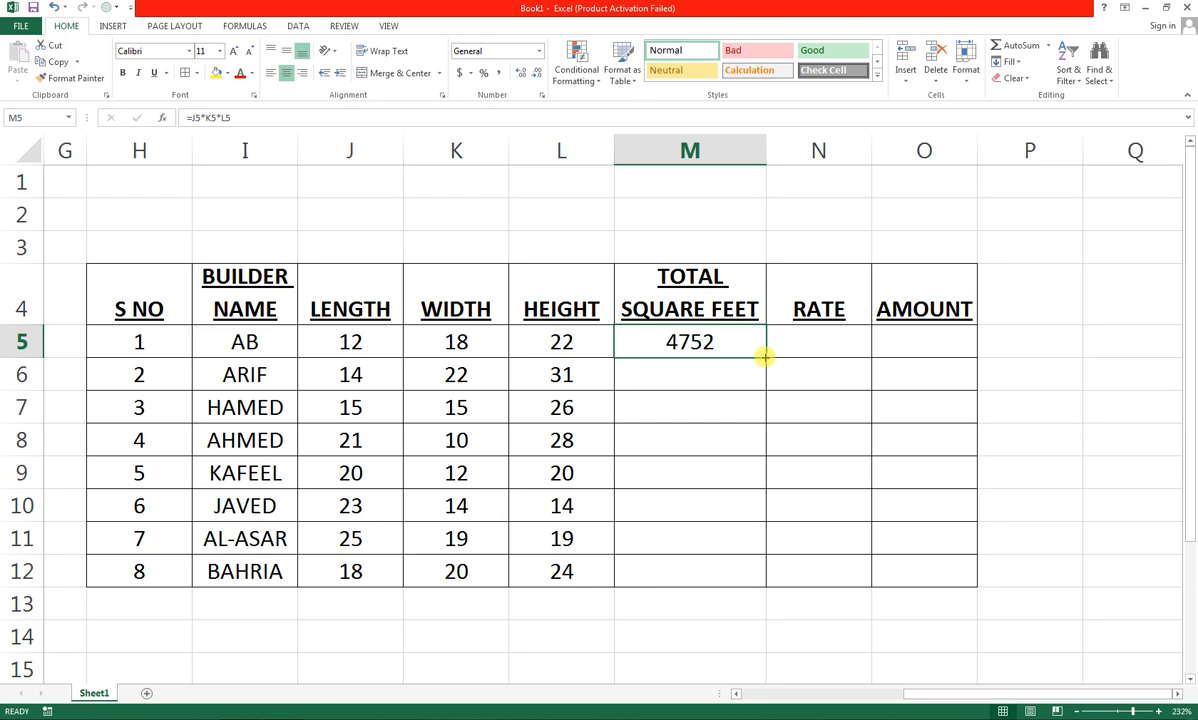
pyautogui.moveTo(766, 357); pyautogui.dragTo(765, 586)
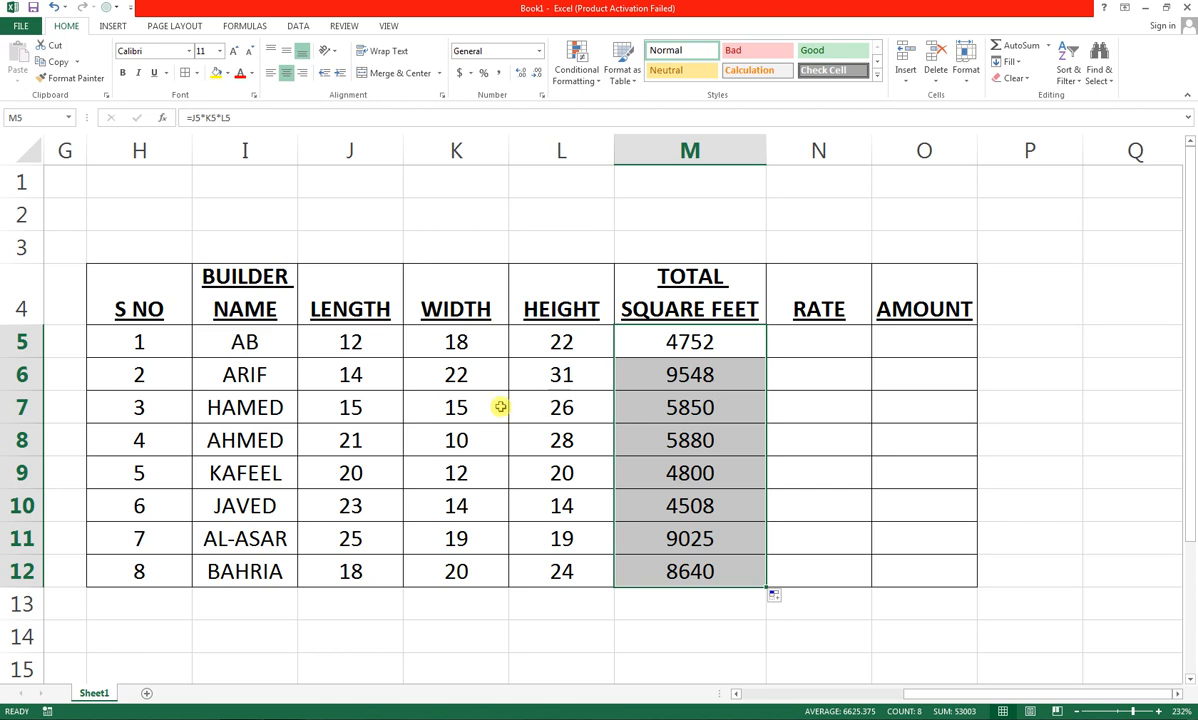
# Clear the existing multiplication formulas from M5:M12 under TOTAL SQUARE FEET.
pyautogui.click(675, 344)
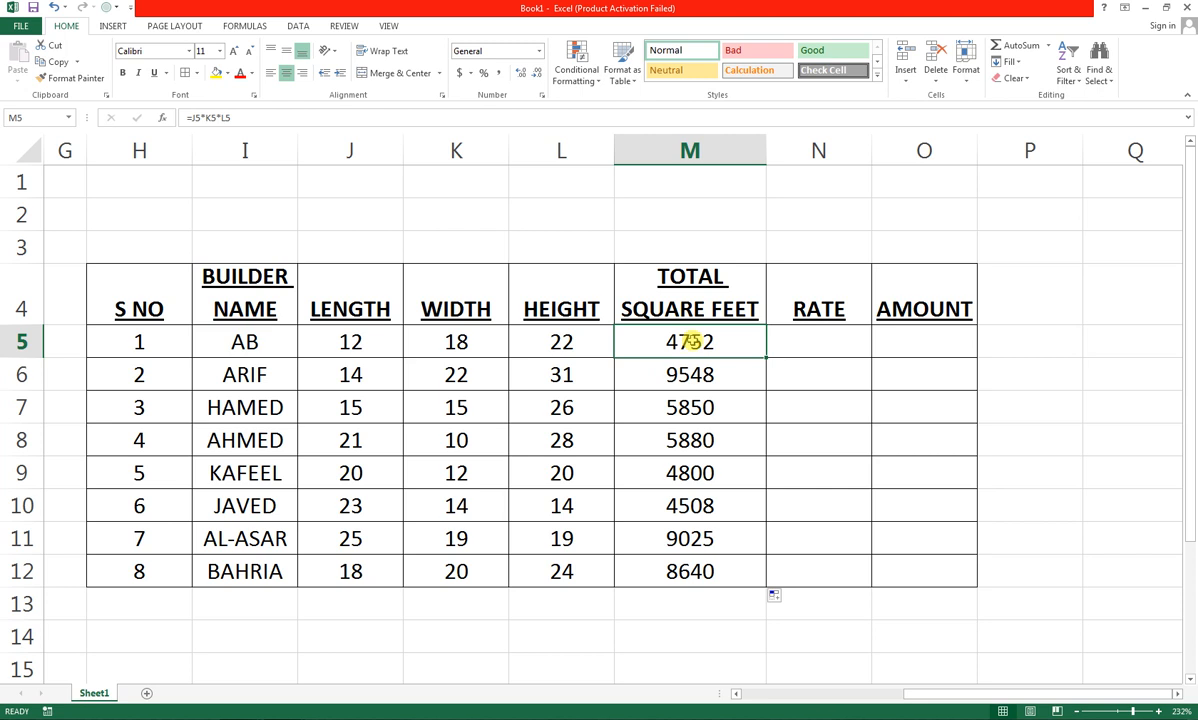
pyautogui.doubleClick(673, 345)
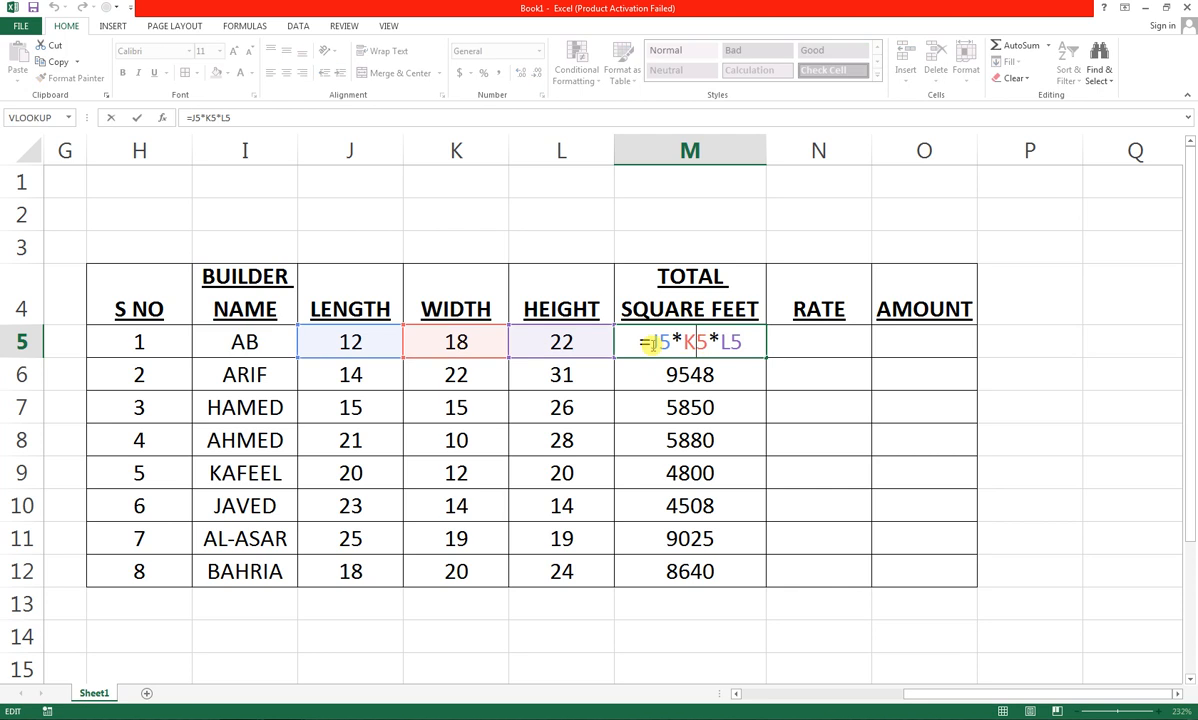
pyautogui.press('Return')
pyautogui.click(742, 338)
pyautogui.hotkey('shift', 'Down')
pyautogui.hotkey('shift', 'Down')
pyautogui.hotkey('shift', 'Down')
pyautogui.hotkey('shift', 'Down')
pyautogui.hotkey('shift', 'Down')
pyautogui.hotkey('shift', 'Down')
pyautogui.hotkey('shift', 'Down')
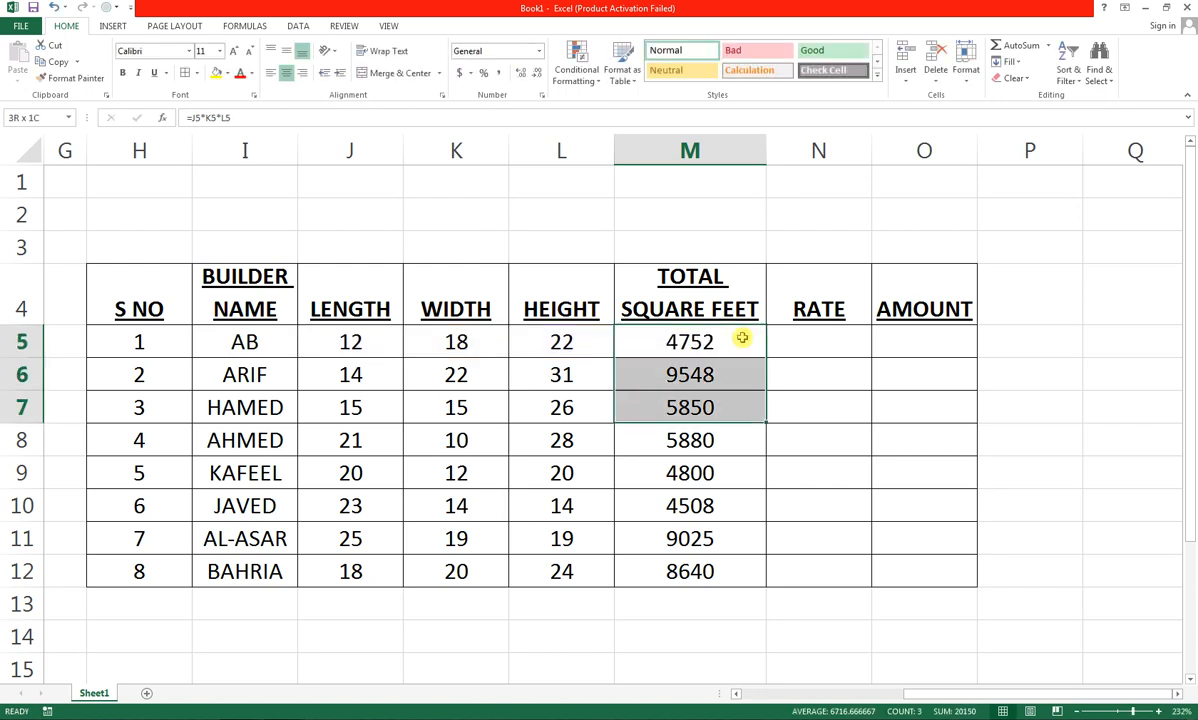
pyautogui.hotkey('shift', 'Down')
pyautogui.hotkey('shift', 'Down')
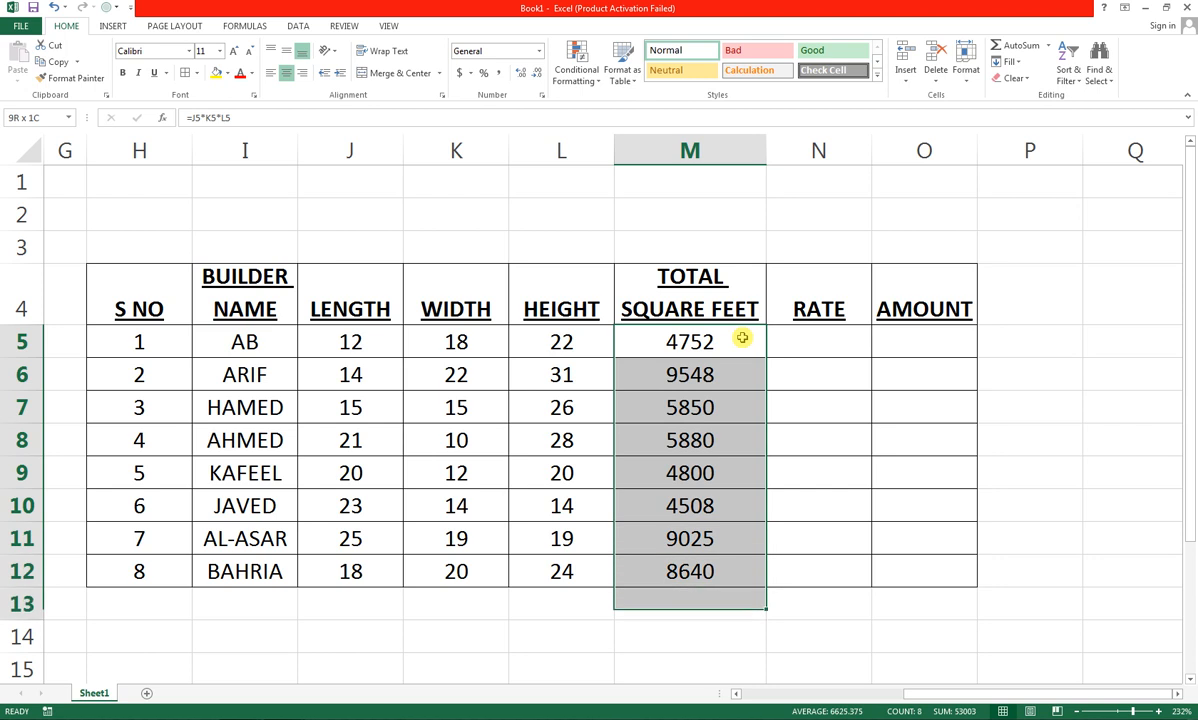
pyautogui.hotkey('shift', 'Up')
pyautogui.hotkey('shift', 'Up')
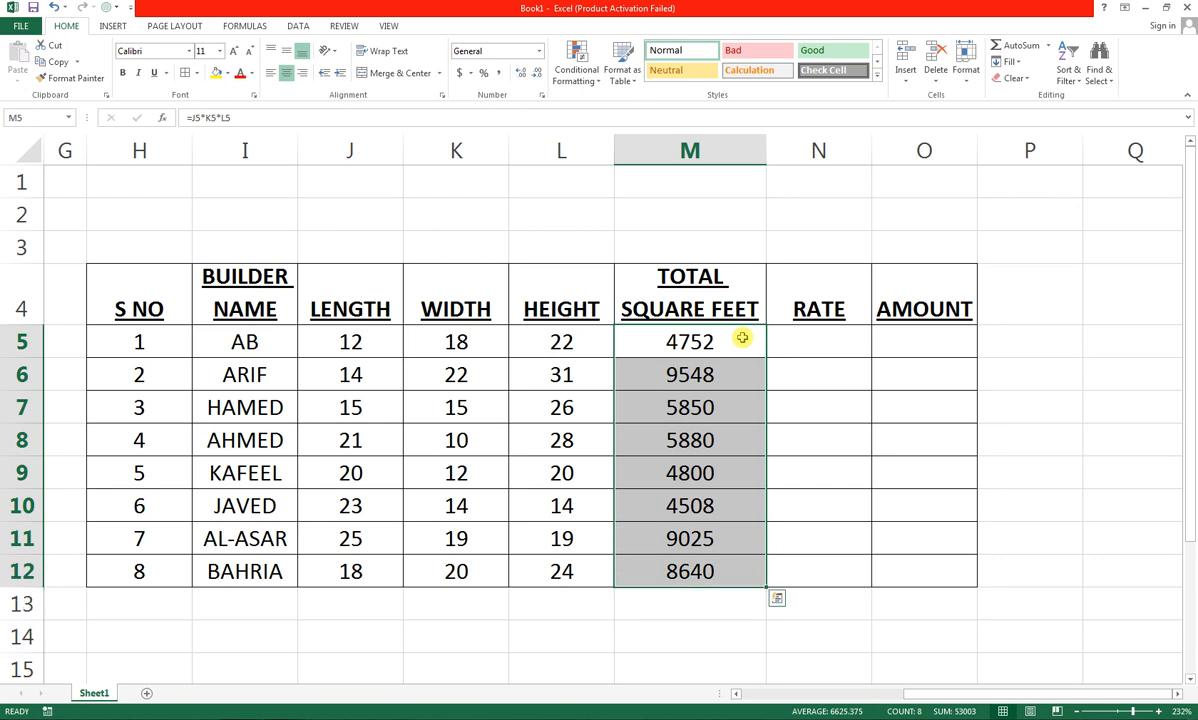
pyautogui.press('Delete')
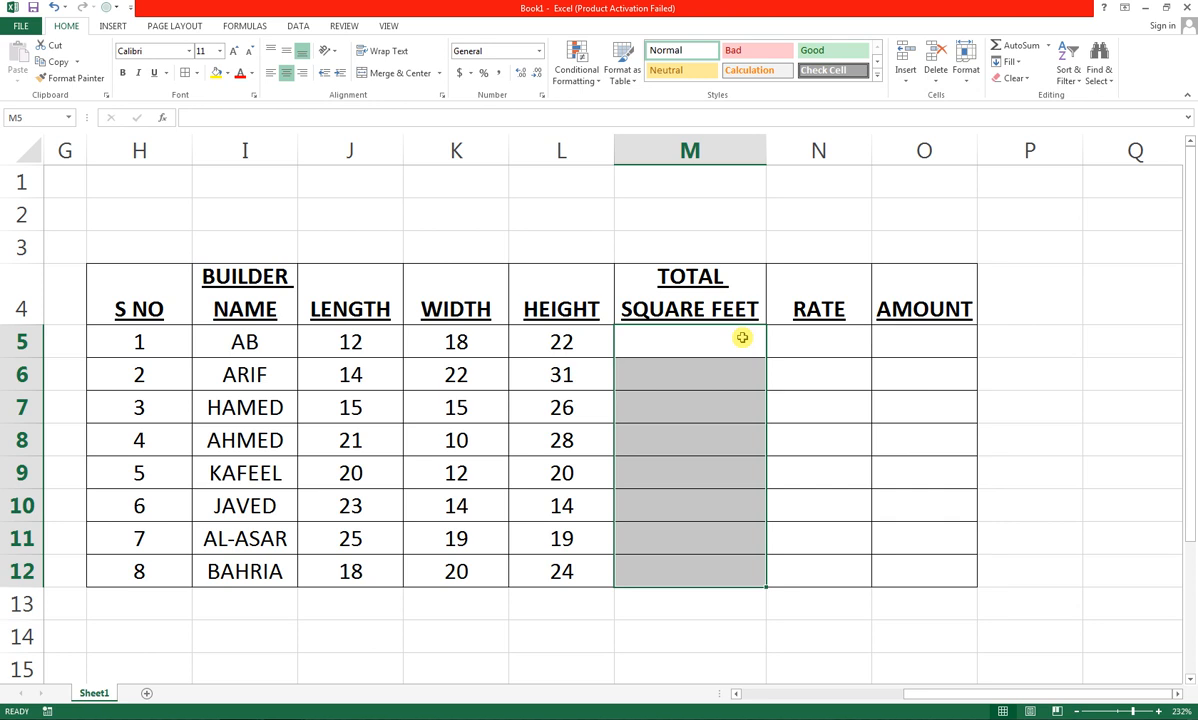
pyautogui.press('Right')
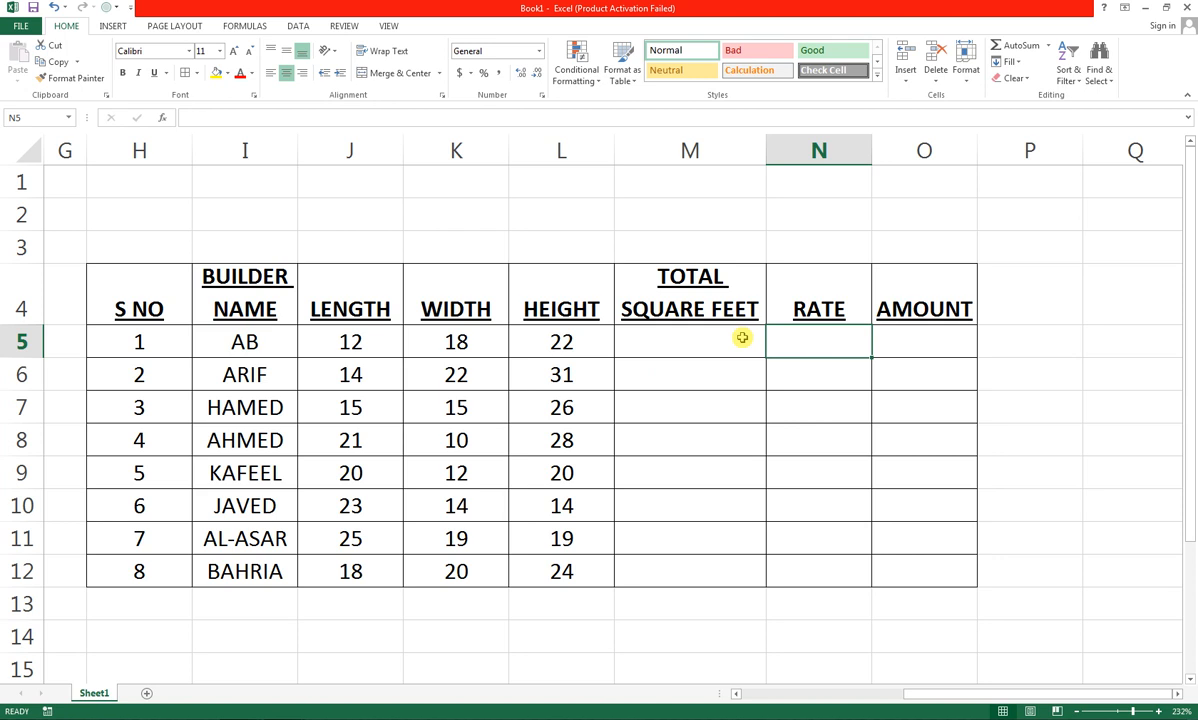
# Calculate TOTAL SQUARE FEET in M5 with the formula =PRODUCT(J5:L5) and fill it down through M12.
pyautogui.click(742, 338)
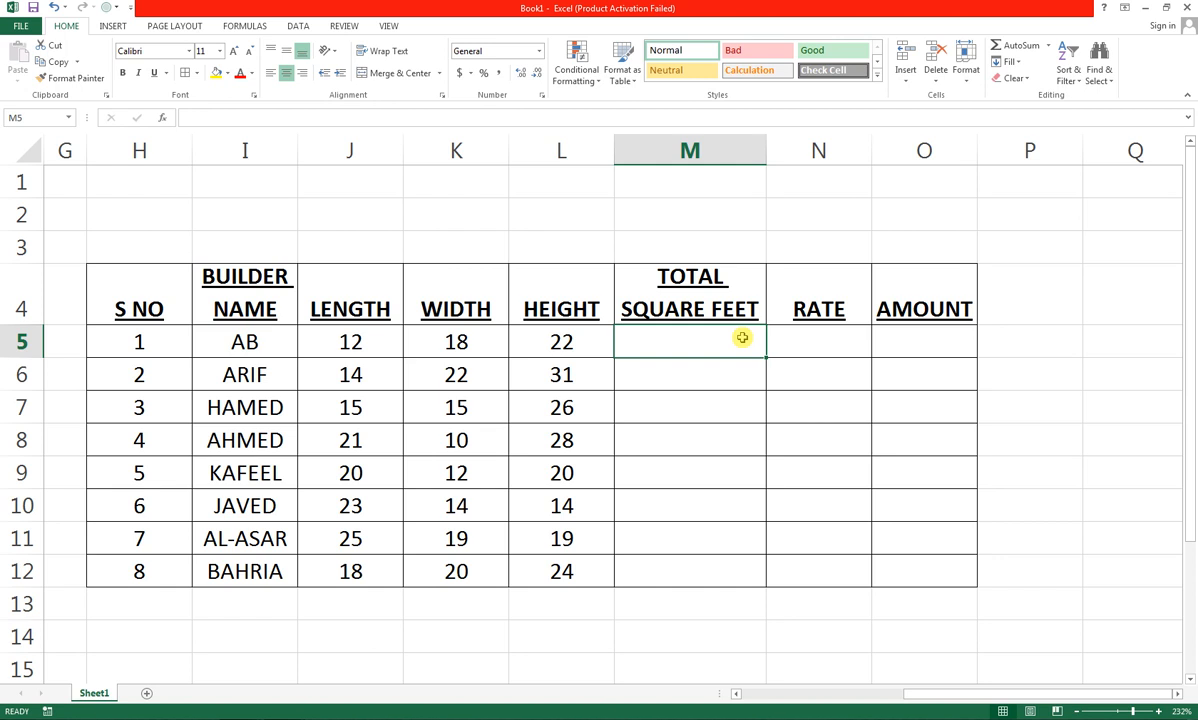
pyautogui.write('=')
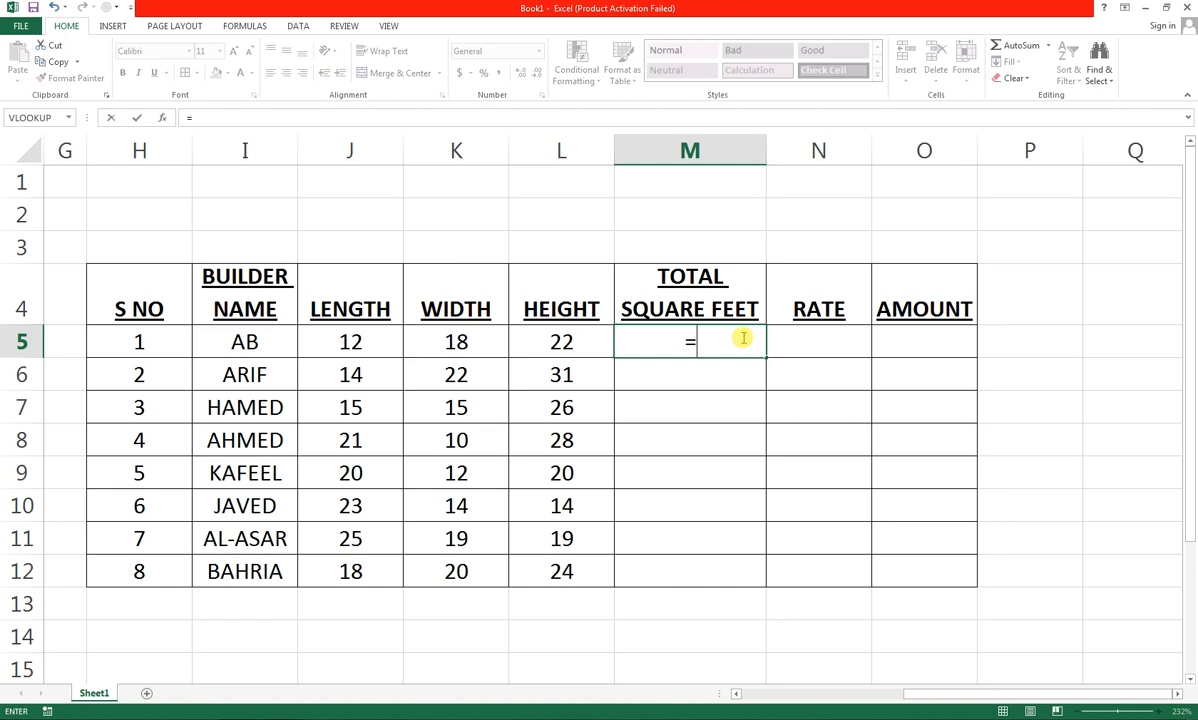
pyautogui.write('PRO')
pyautogui.press('Down')
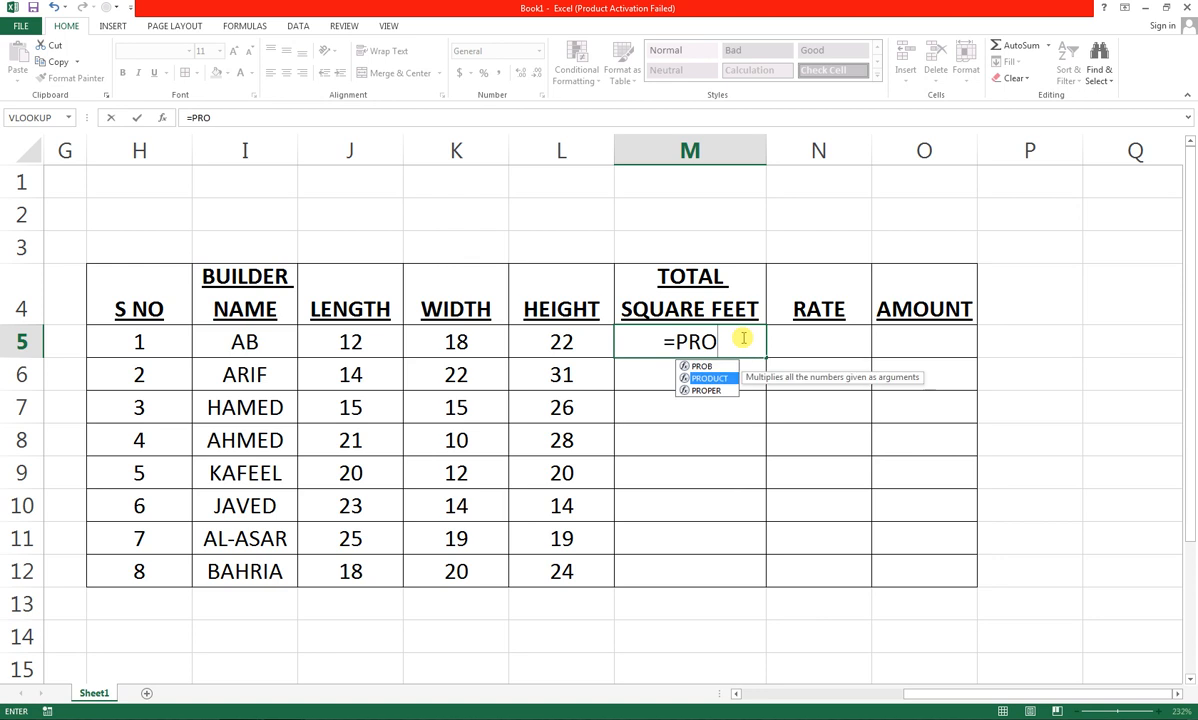
pyautogui.press('Tab')
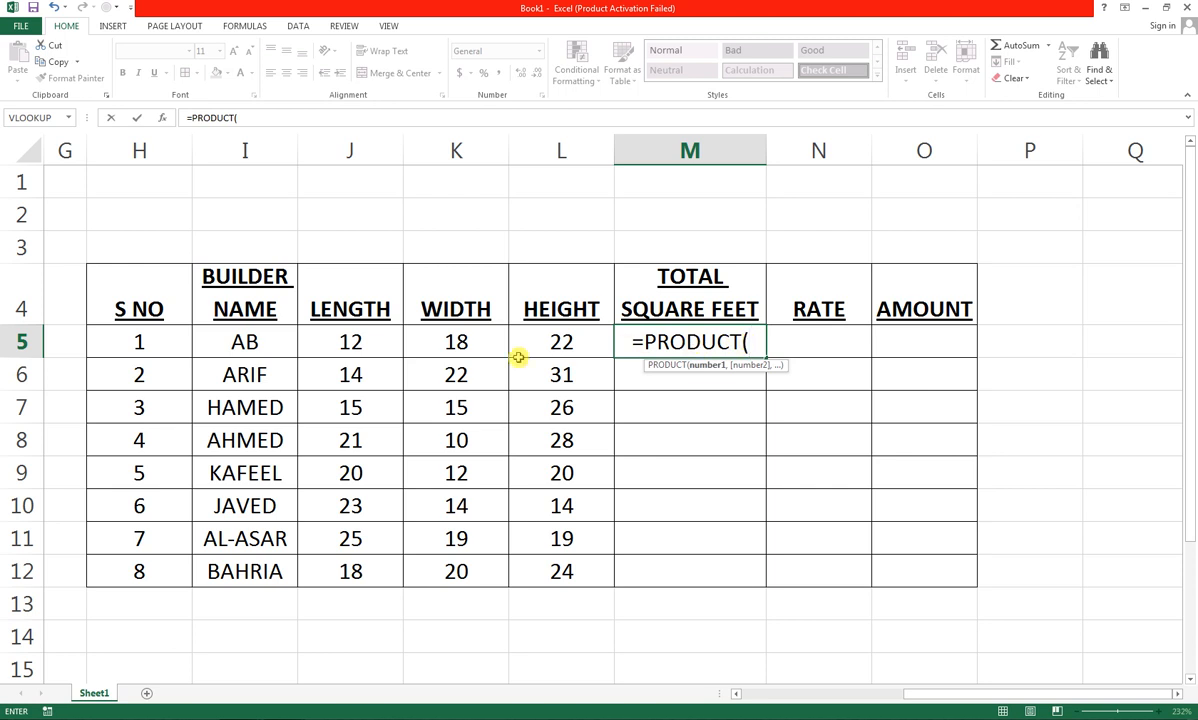
pyautogui.click(339, 342)
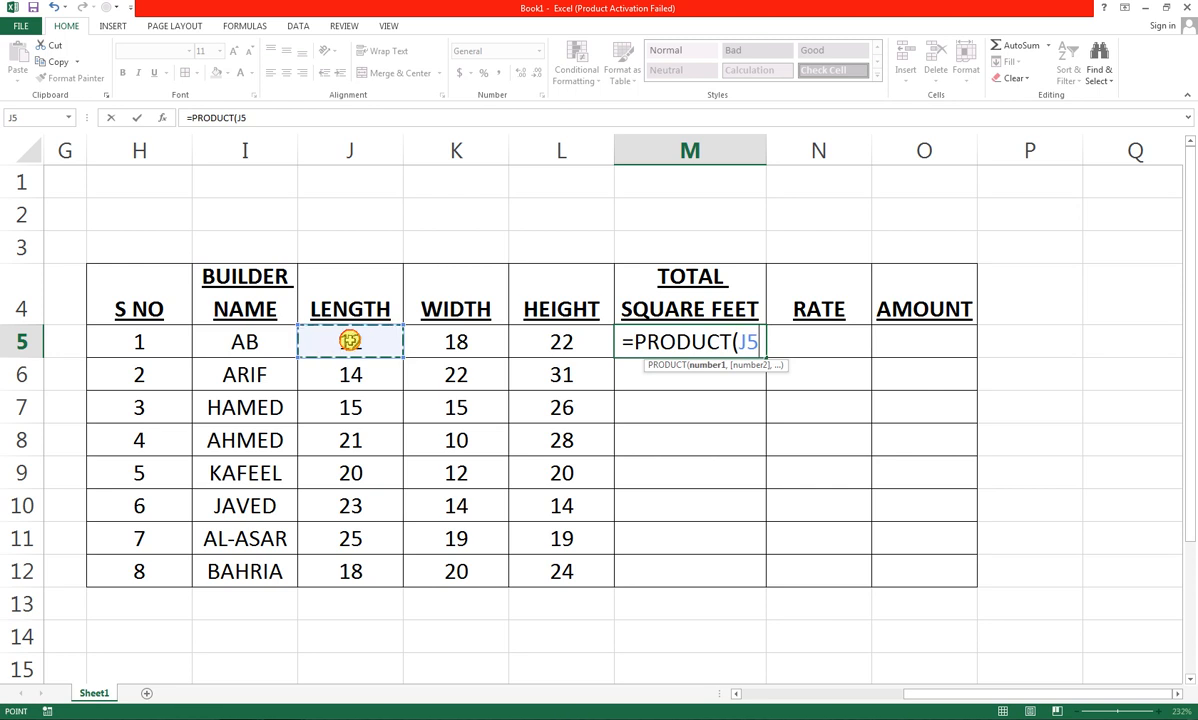
pyautogui.moveTo(410, 340); pyautogui.dragTo(546, 342)
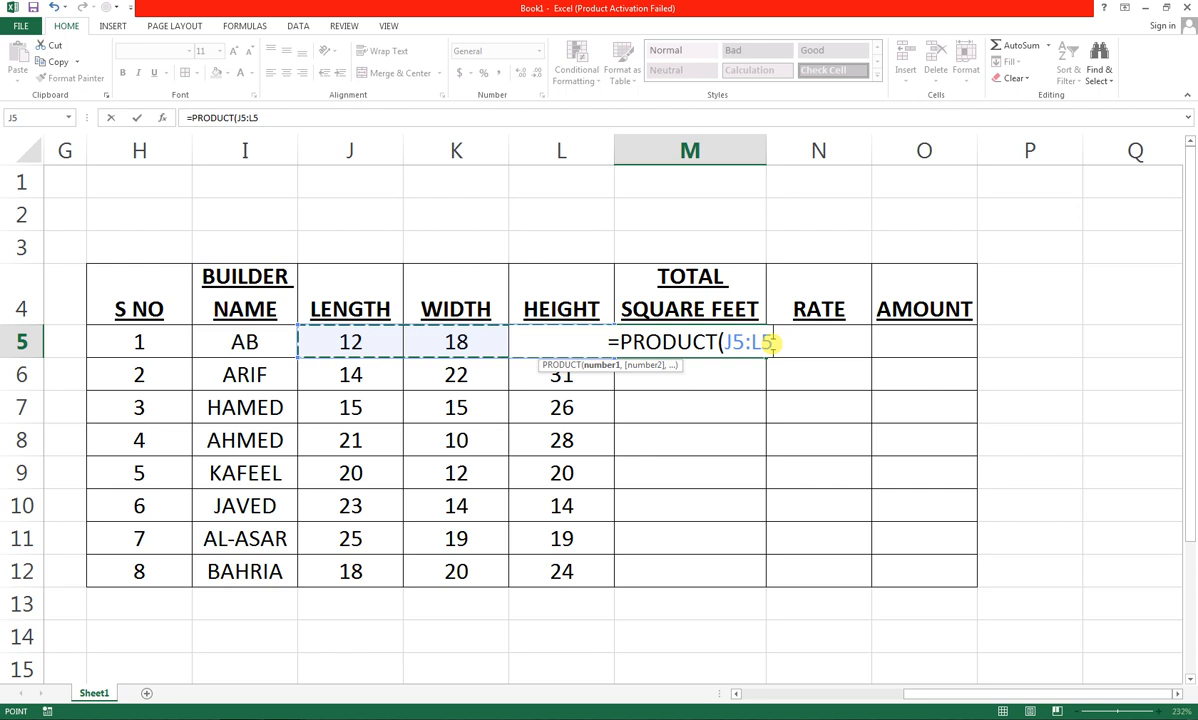
pyautogui.write(')')
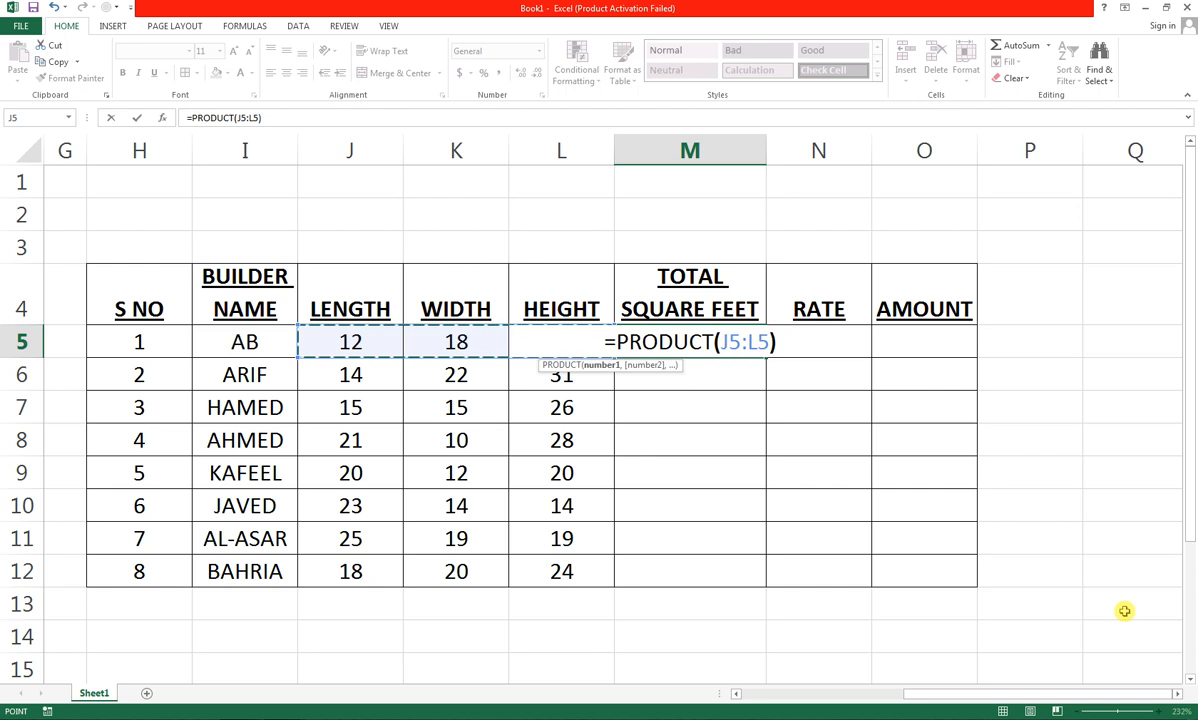
pyautogui.press('Return')
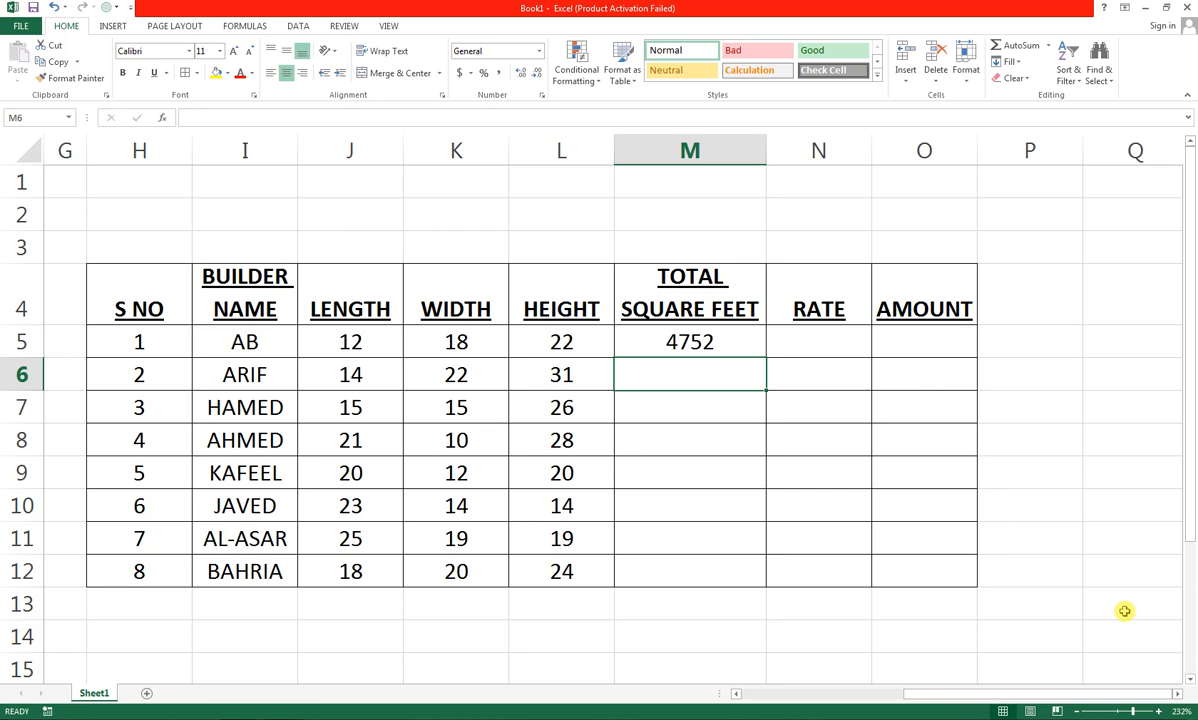
pyautogui.click(737, 330)
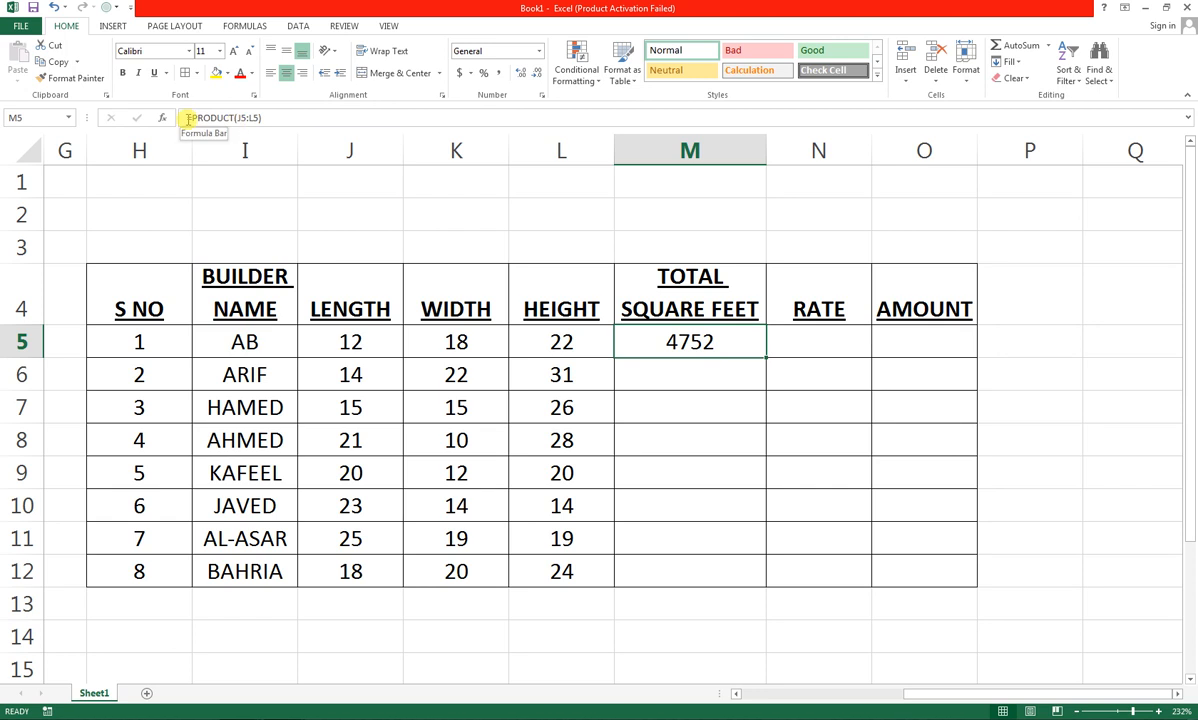
pyautogui.moveTo(765, 355); pyautogui.dragTo(765, 584)
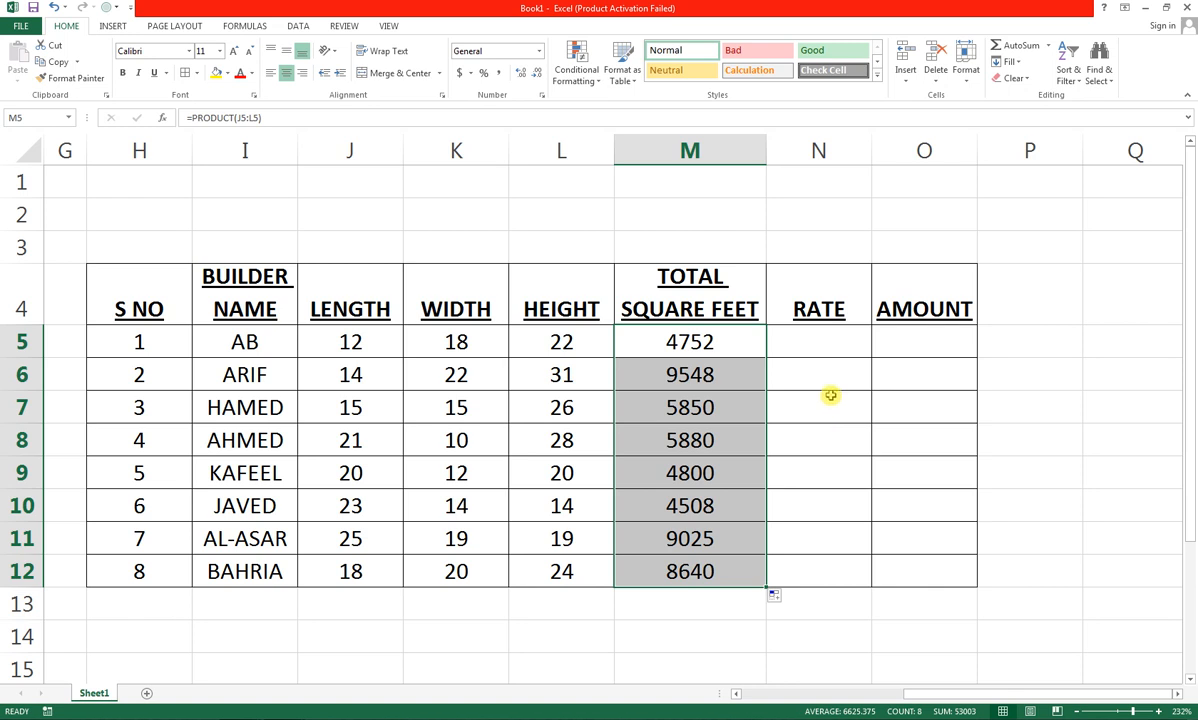
# Enter the rate 30 in N5:N9 under RATE for builders 1 to 5.
pyautogui.click(836, 345)
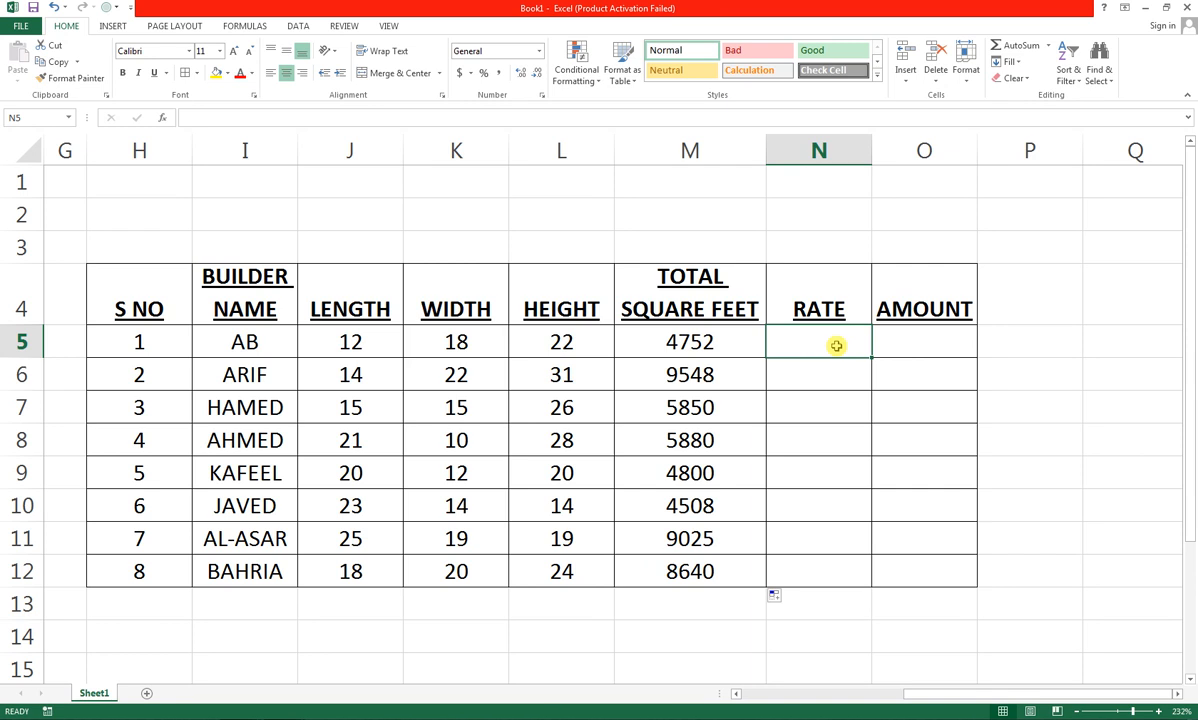
pyautogui.write('30')
pyautogui.press('Return')
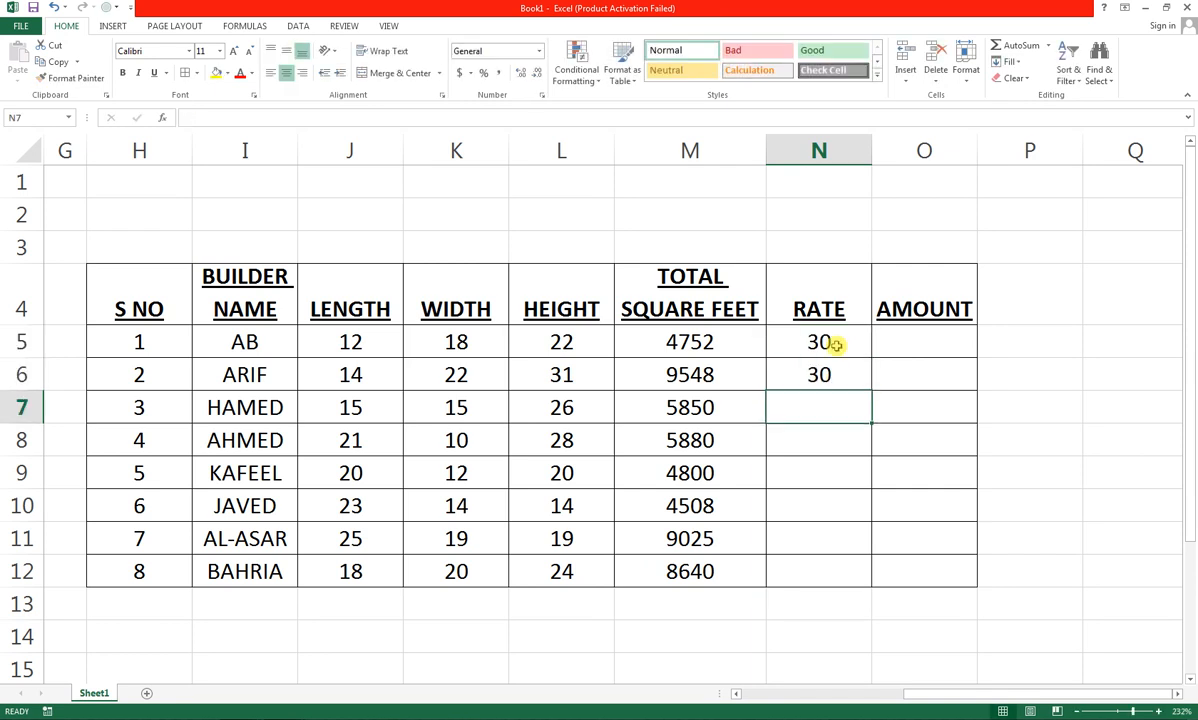
pyautogui.write('30')
pyautogui.press('Return')
pyautogui.write('230')
pyautogui.press('BackSpace')
pyautogui.press('BackSpace')
pyautogui.write('30')
pyautogui.press('Return')
pyautogui.hotkey('ctrl', 'd')
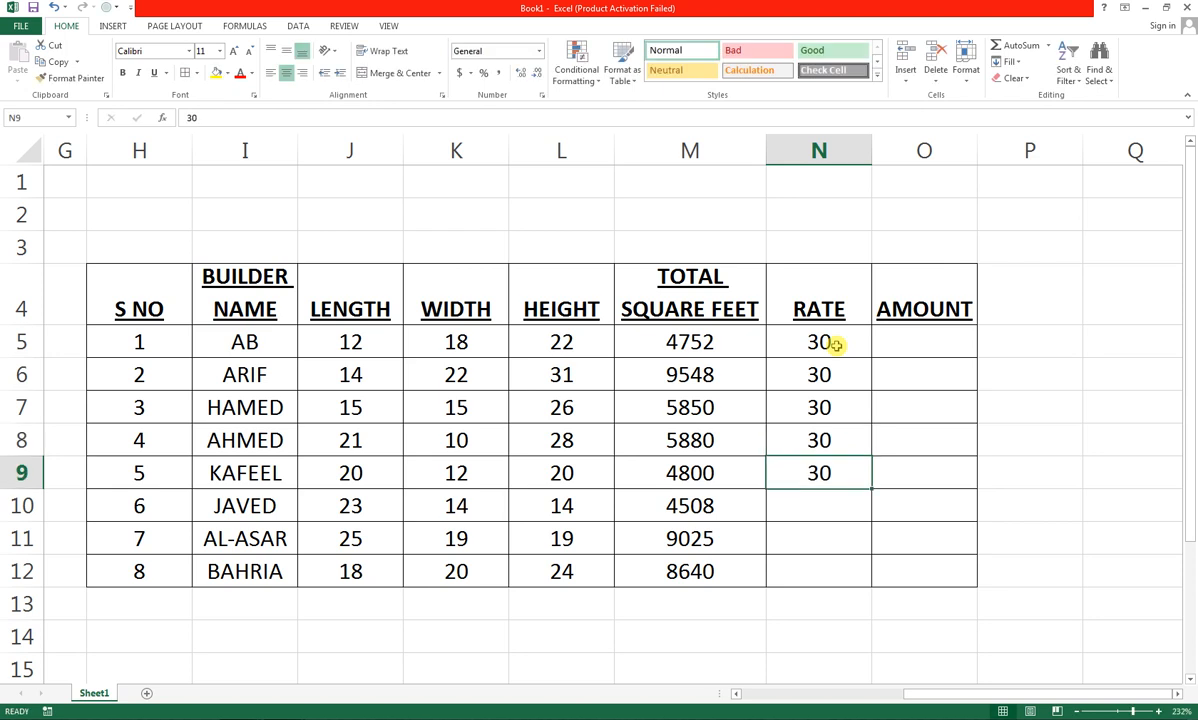
pyautogui.press('Return')
# Enter the rate 30 in N10:N12 for builders 6 to 8.
pyautogui.write('30')
pyautogui.press('Return')
pyautogui.write('30')
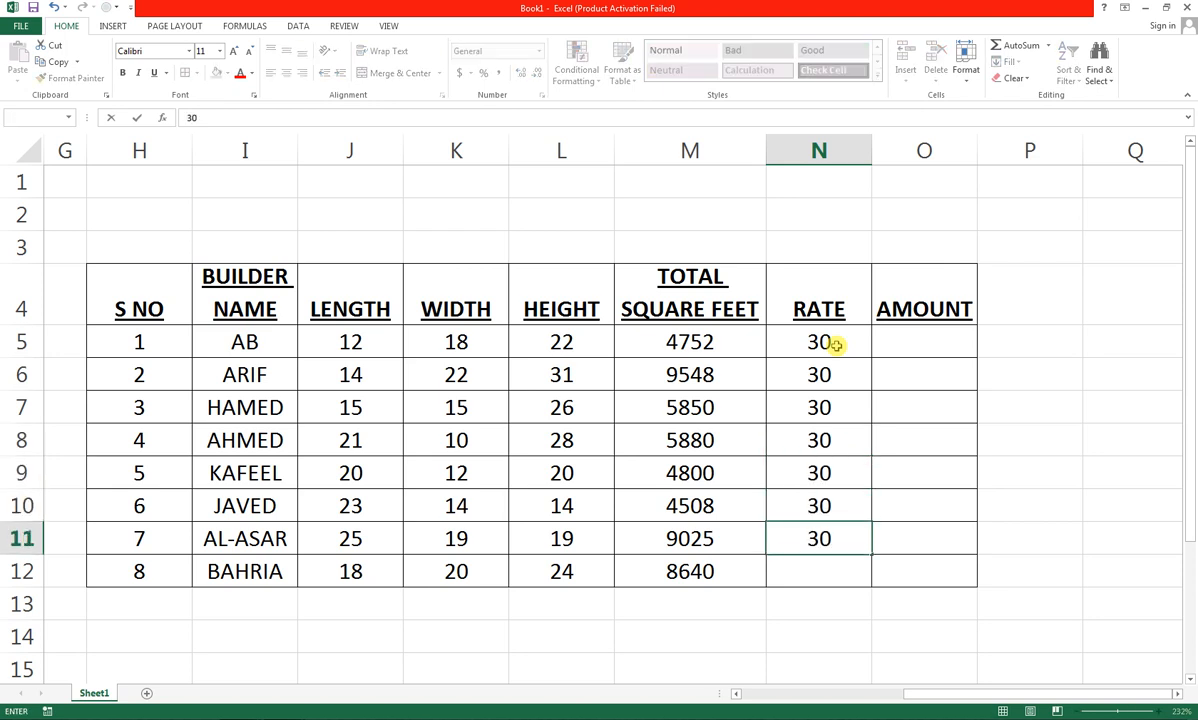
pyautogui.press('Return')
pyautogui.write('30')
pyautogui.press('Return')
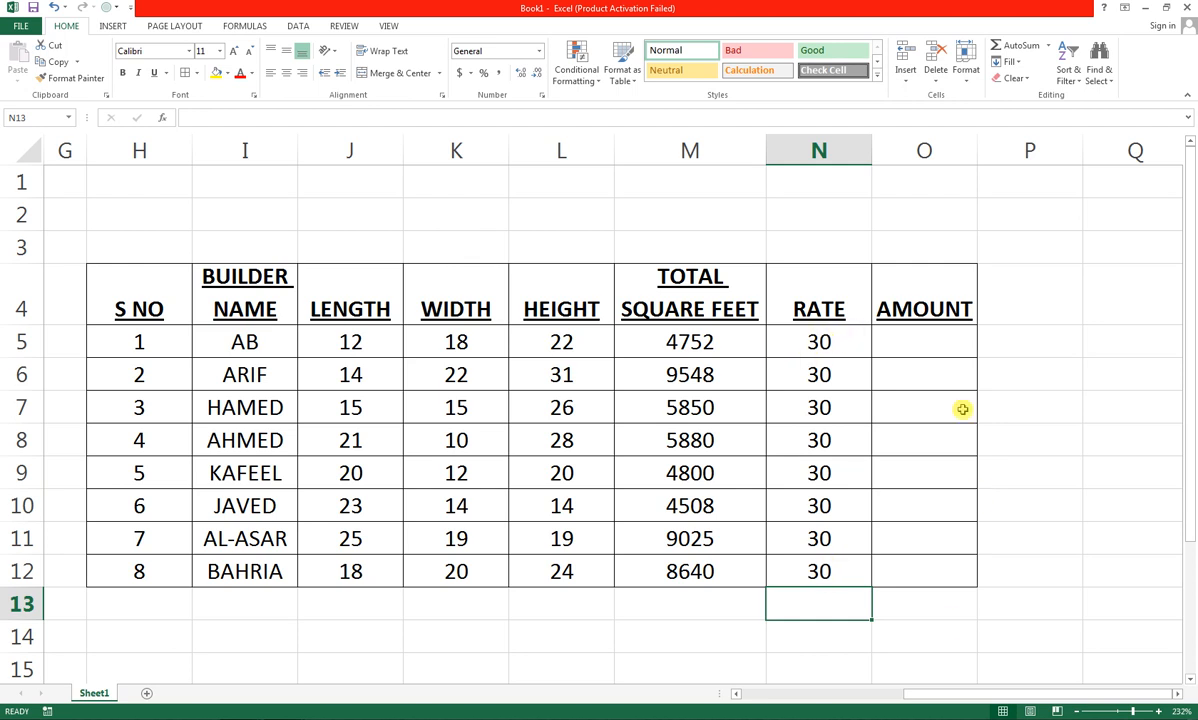
# Calculate AMOUNT in O5 with the formula =M5*N5 and fill it down through O12.
pyautogui.click(918, 350)
pyautogui.write('=')
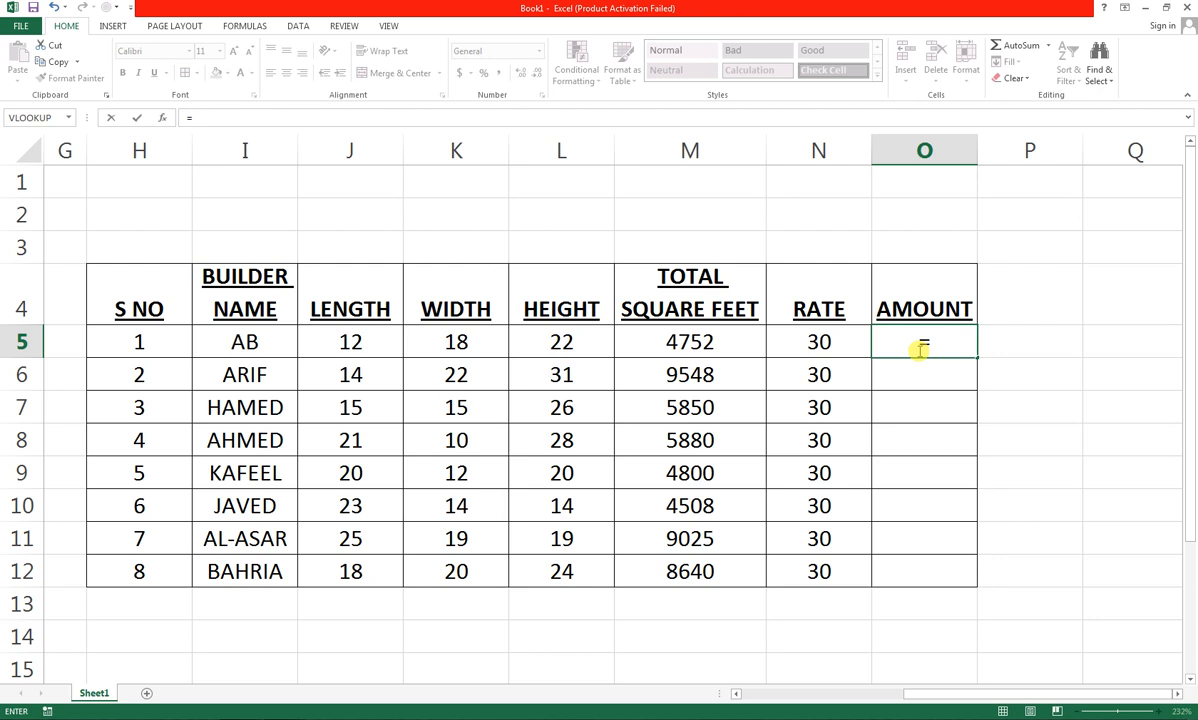
pyautogui.press('Left')
pyautogui.press('Left')
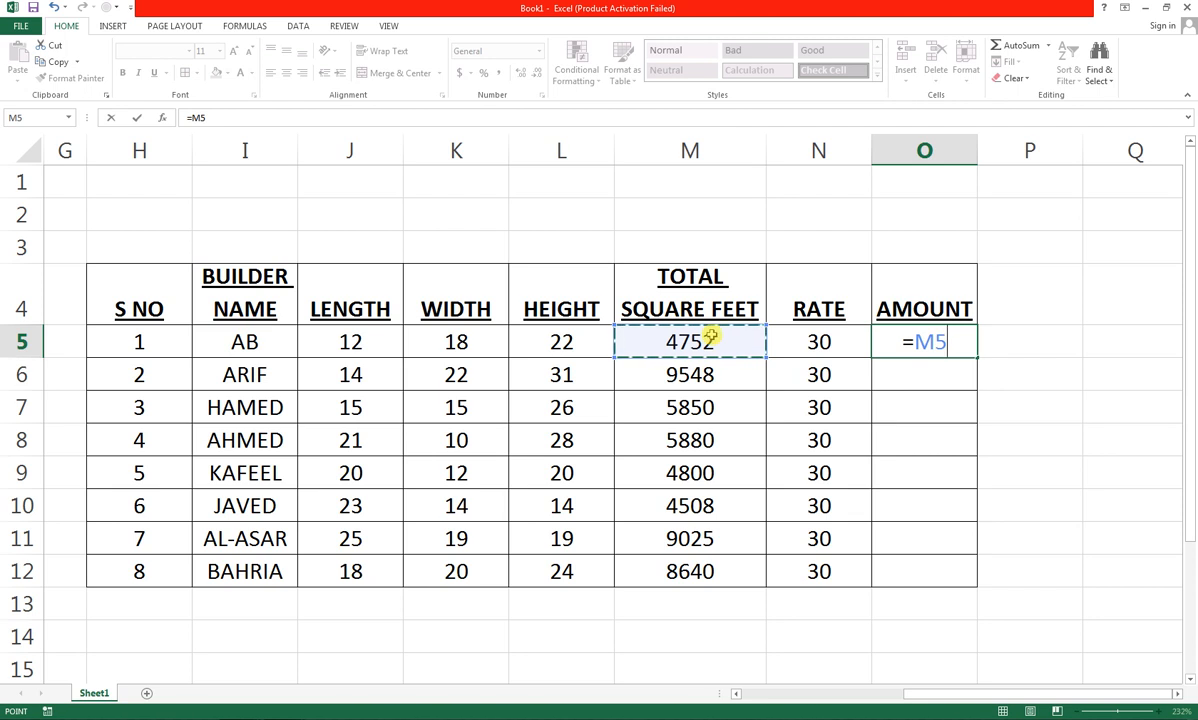
pyautogui.write('*')
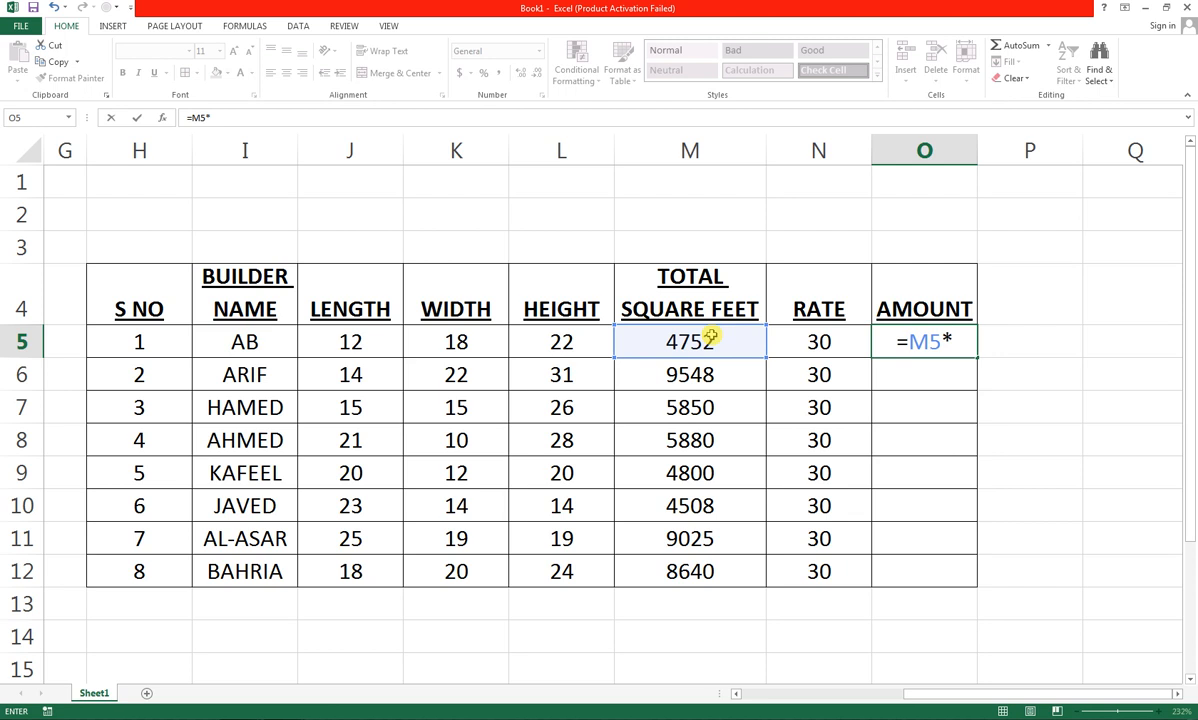
pyautogui.press('Left')
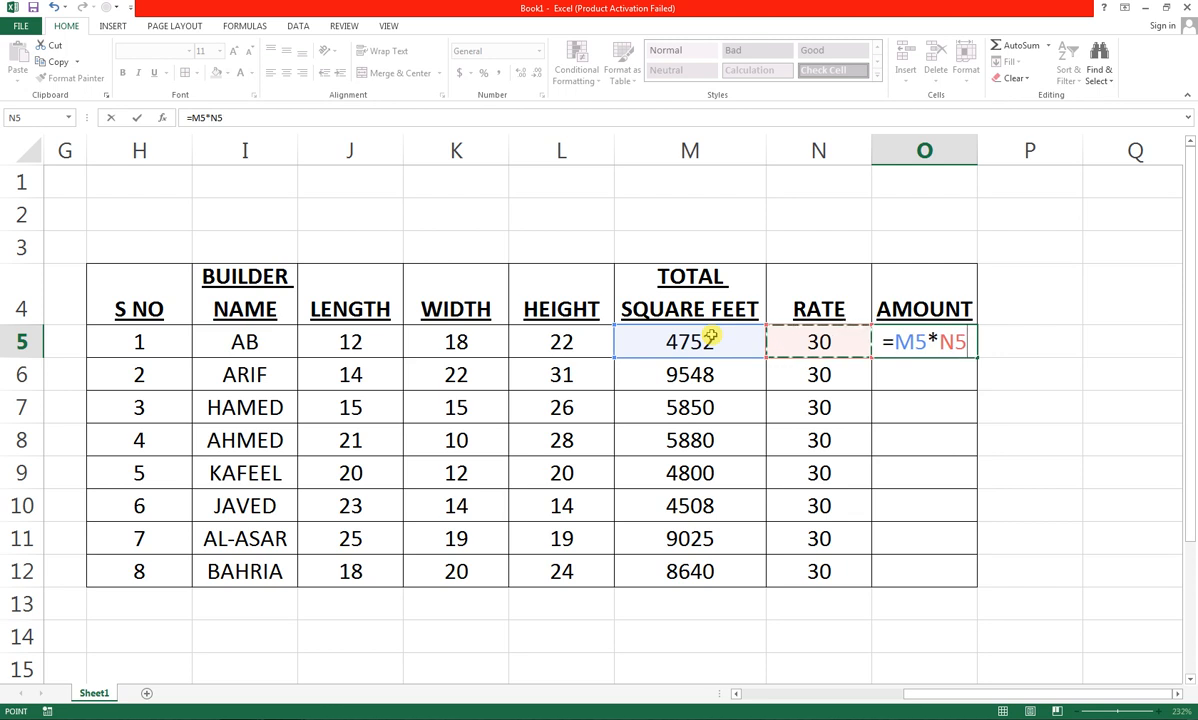
pyautogui.press('Return')
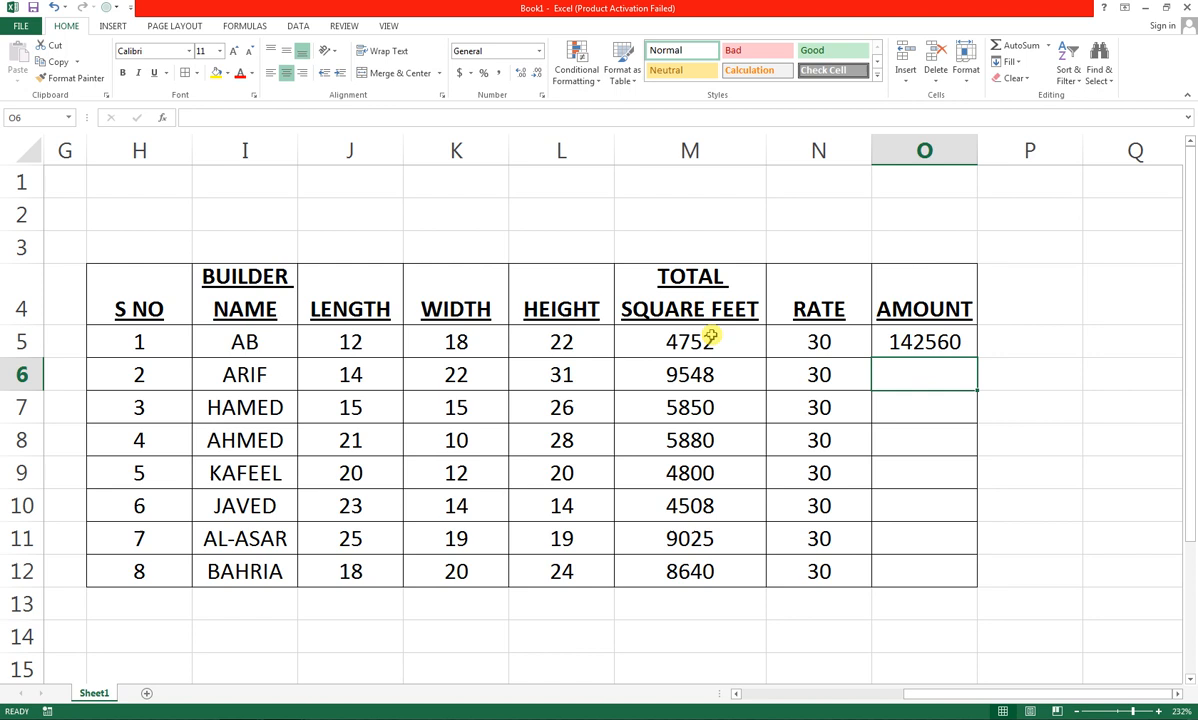
pyautogui.click(952, 344)
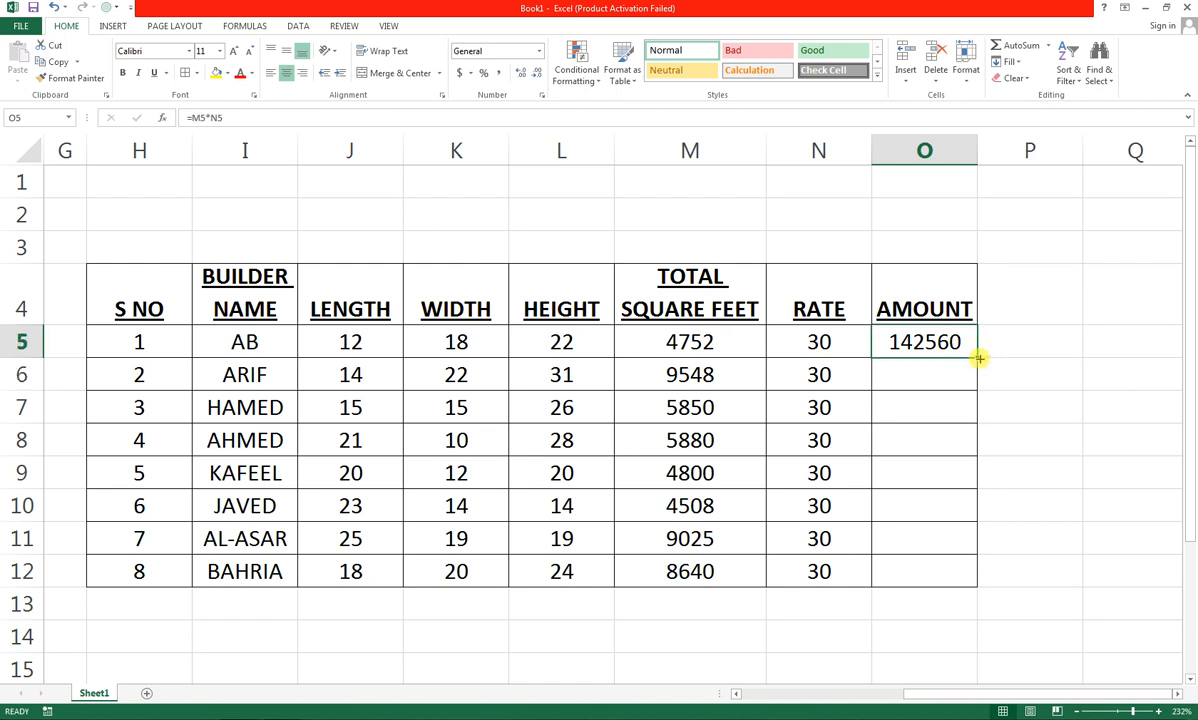
pyautogui.moveTo(979, 358); pyautogui.dragTo(966, 585)
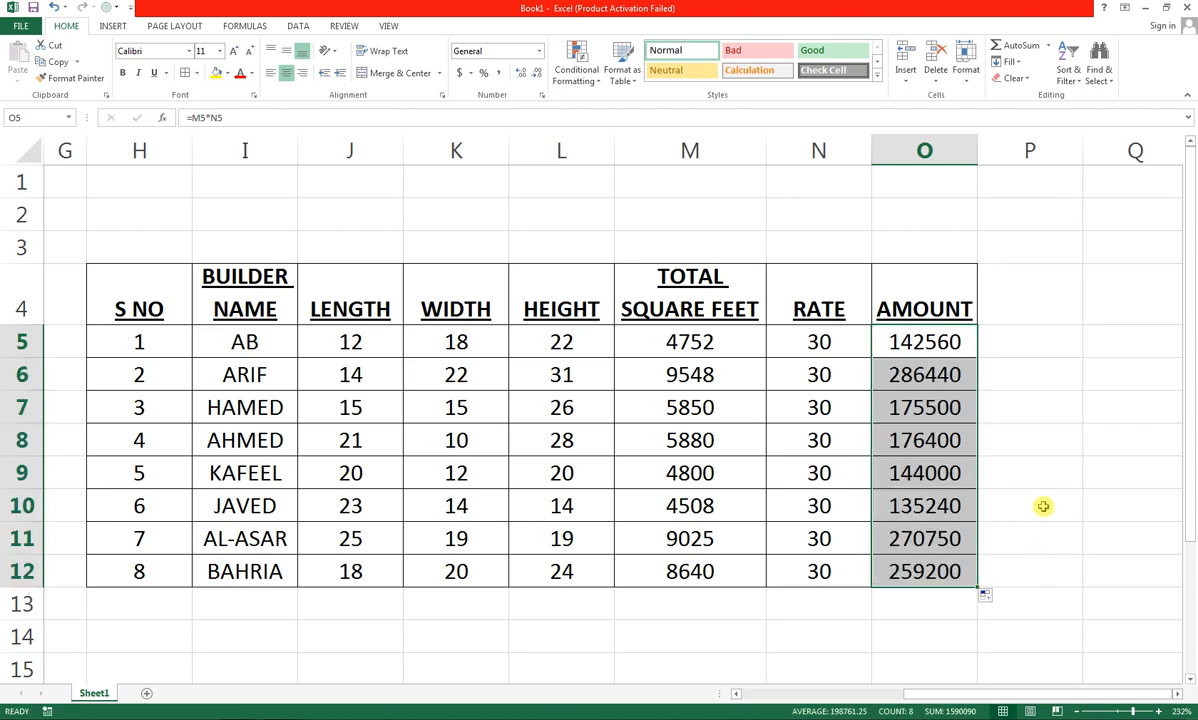
pyautogui.click(987, 595)
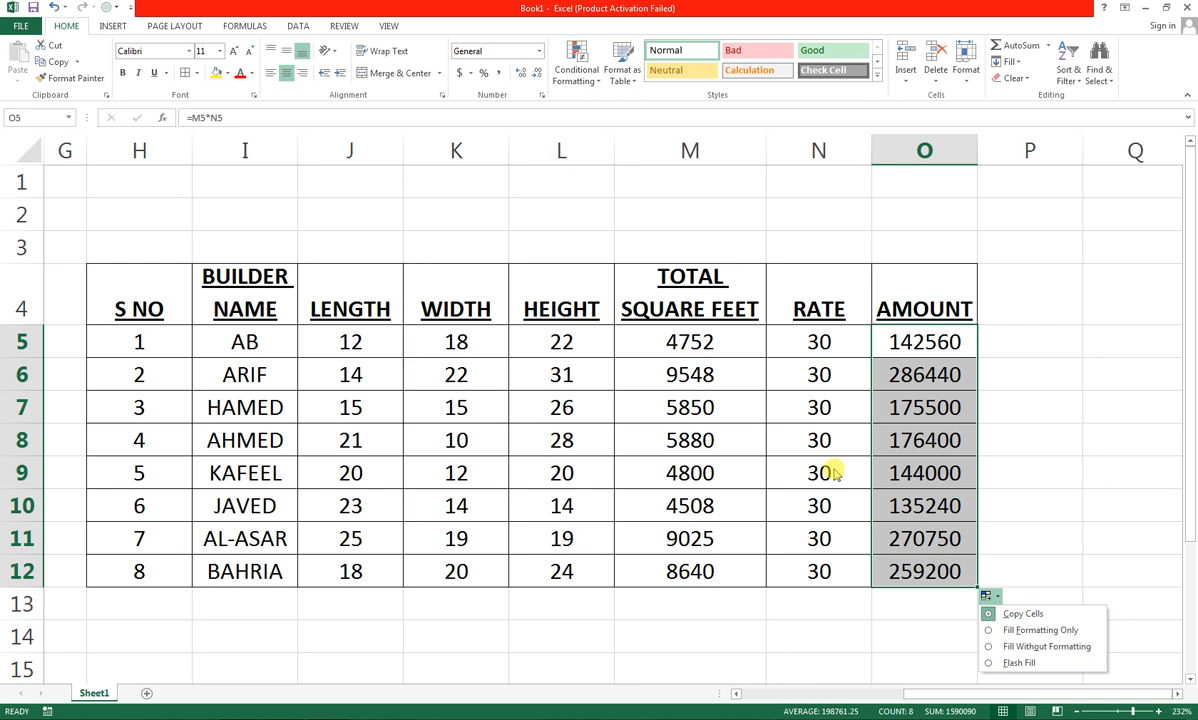
# Insert two blank rows at row 2, above the builders table.
pyautogui.click(21, 214)
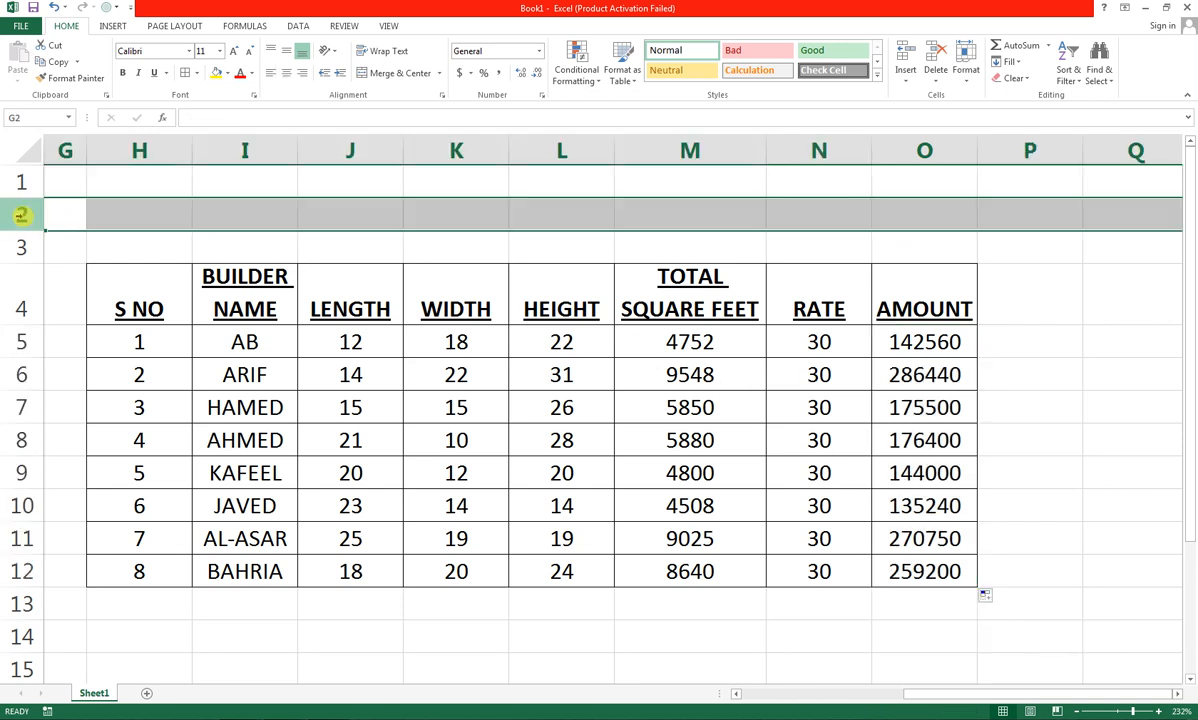
pyautogui.hotkey('ctrl', 'shift', '+')
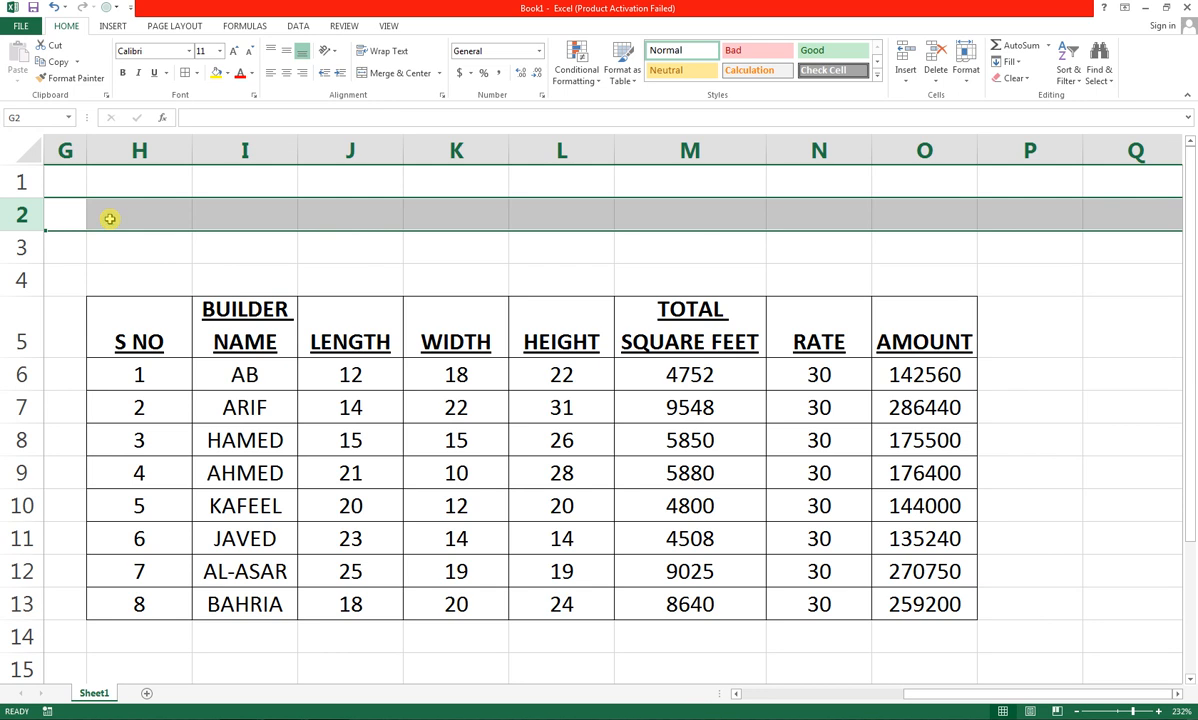
pyautogui.hotkey('ctrl', 'shift', '+')
# Merge and center the blank cells H2:O4 above the table.
pyautogui.moveTo(110, 218); pyautogui.dragTo(870, 275)
pyautogui.click(390, 27)
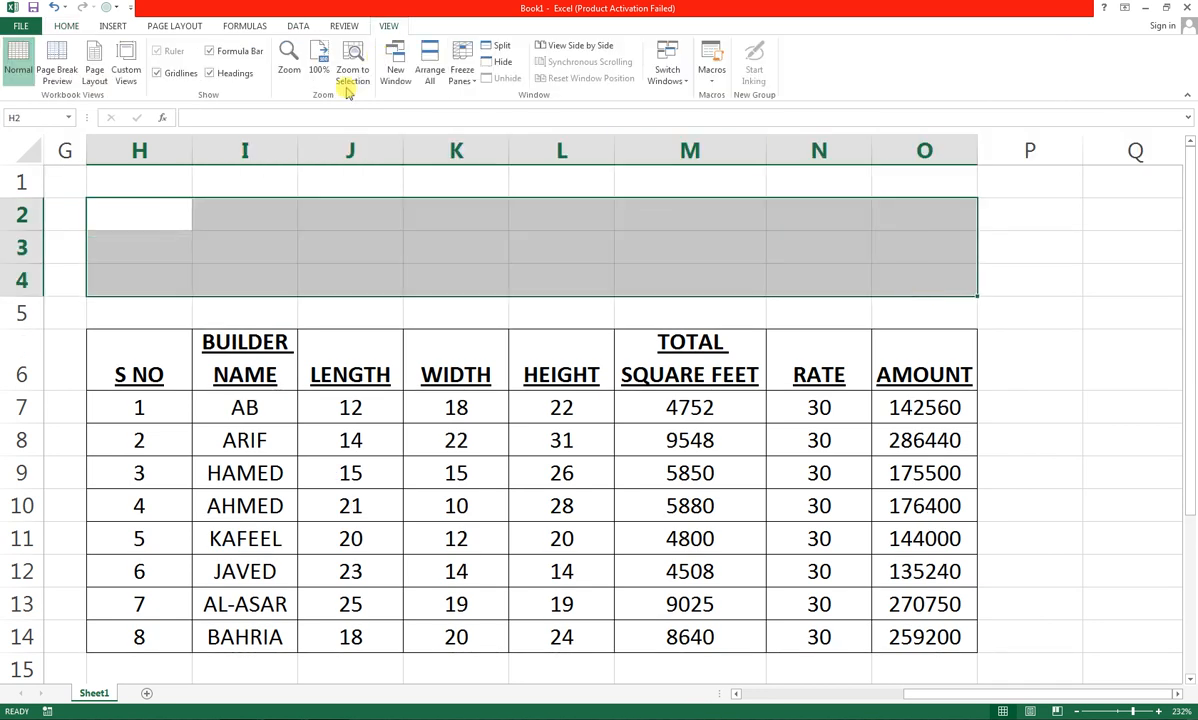
pyautogui.click(66, 26)
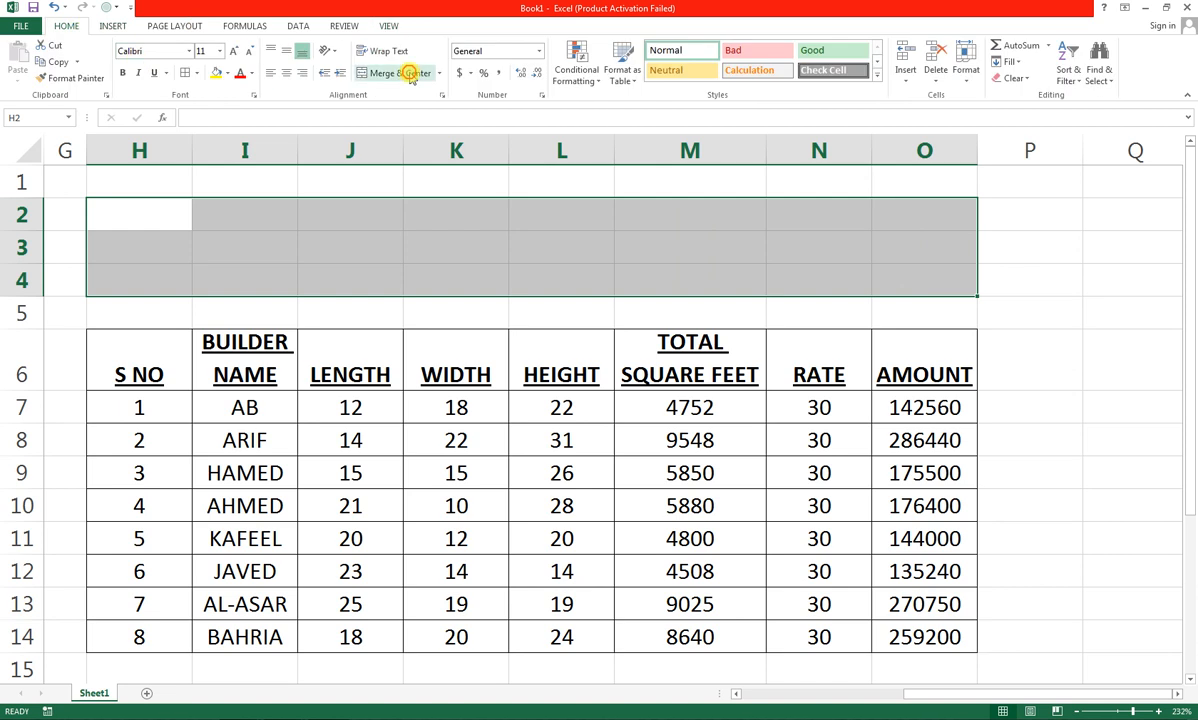
pyautogui.click(385, 73)
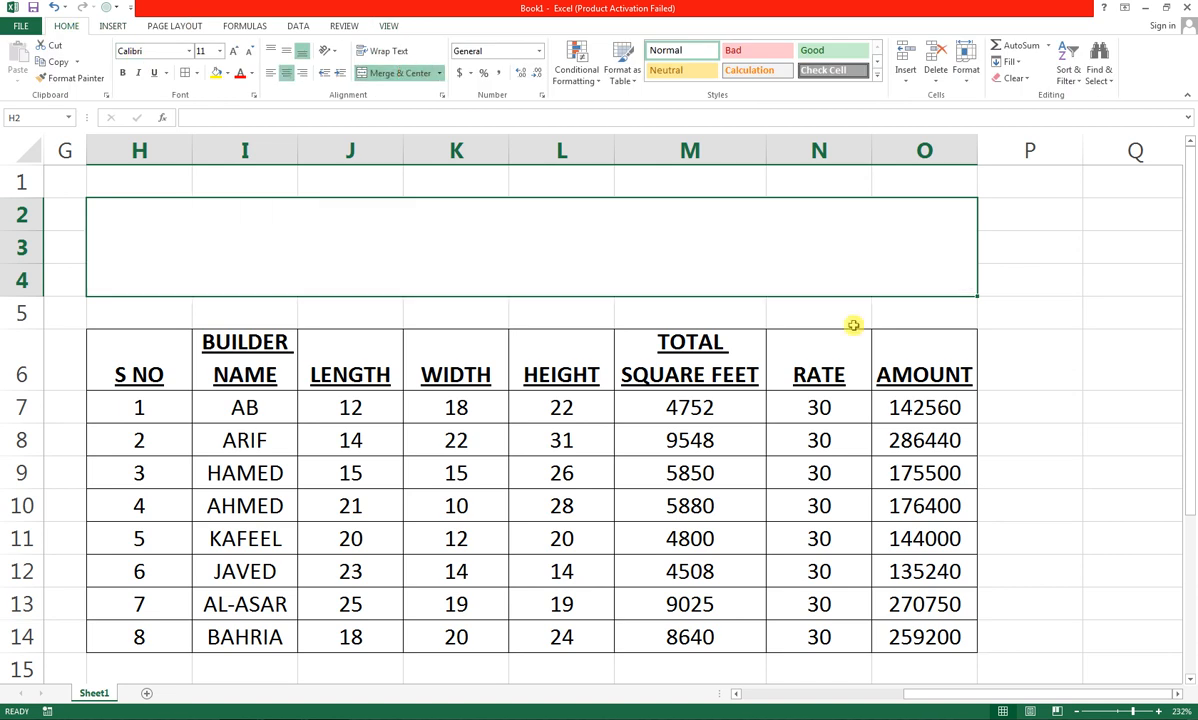
# Enter the heading STANDARD MEASURMENT SHEET in the merged cell H2:O4 above the table.
pyautogui.write('SST')
pyautogui.press('BackSpace')
pyautogui.press('BackSpace')
pyautogui.press('BackSpace')
pyautogui.write('S')
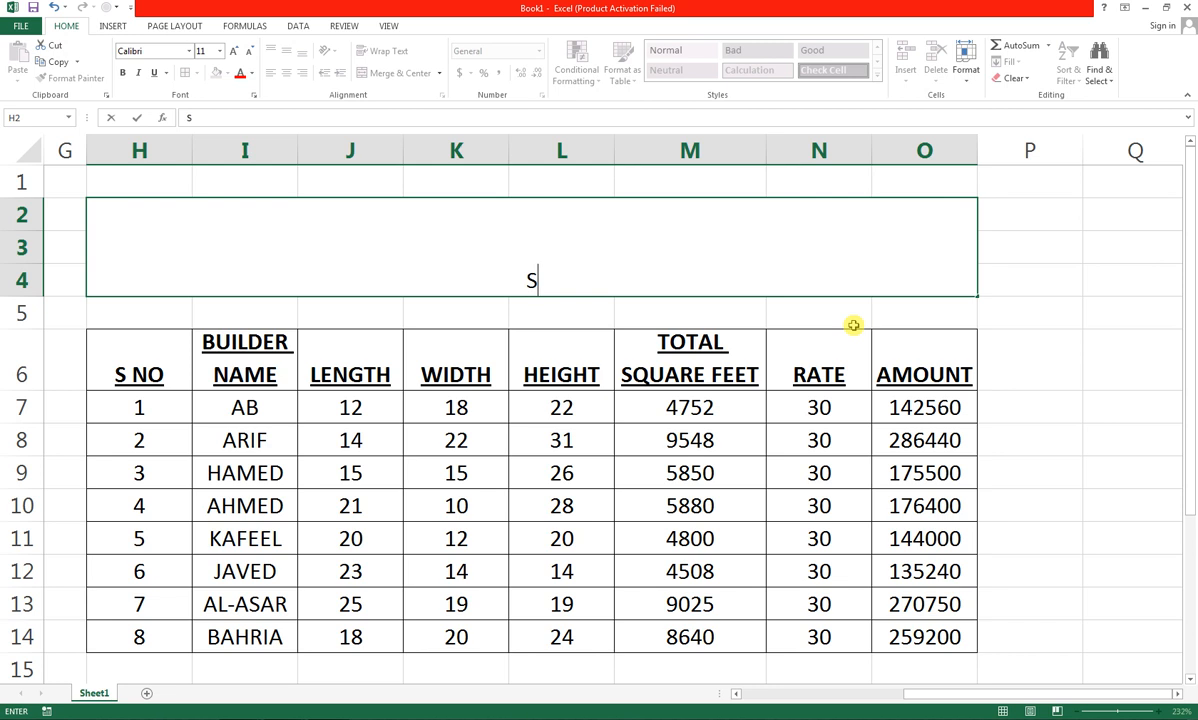
pyautogui.write('TANDAR')
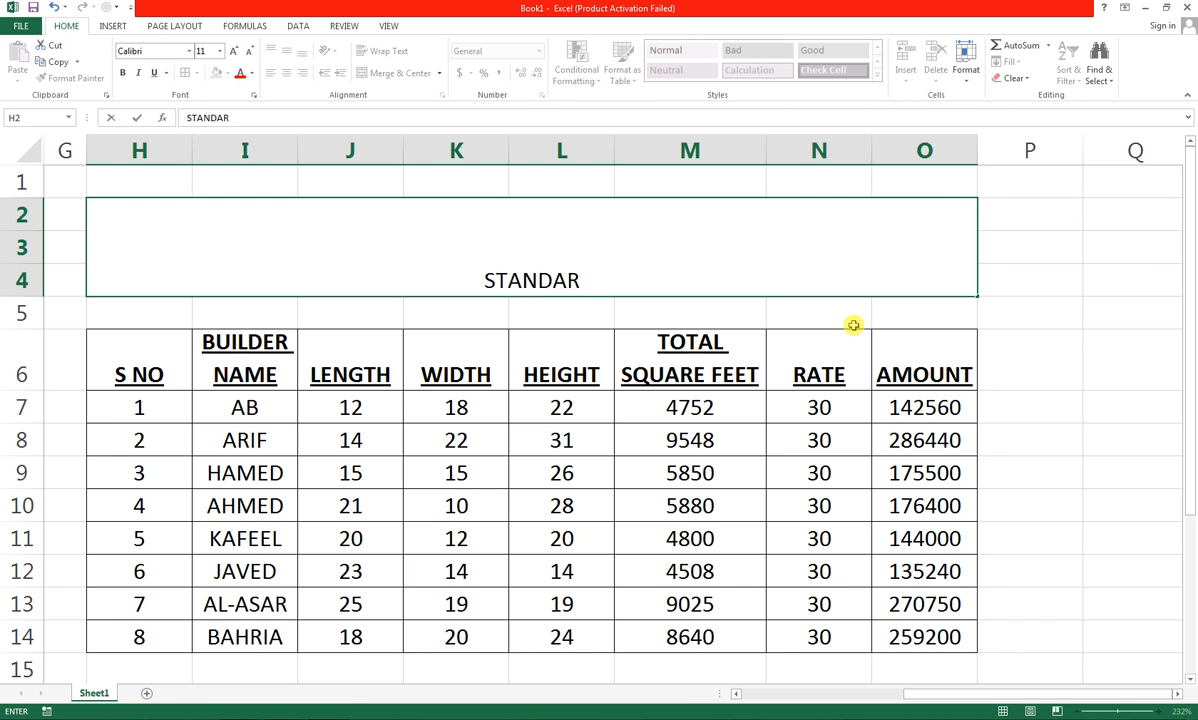
pyautogui.write('D ')
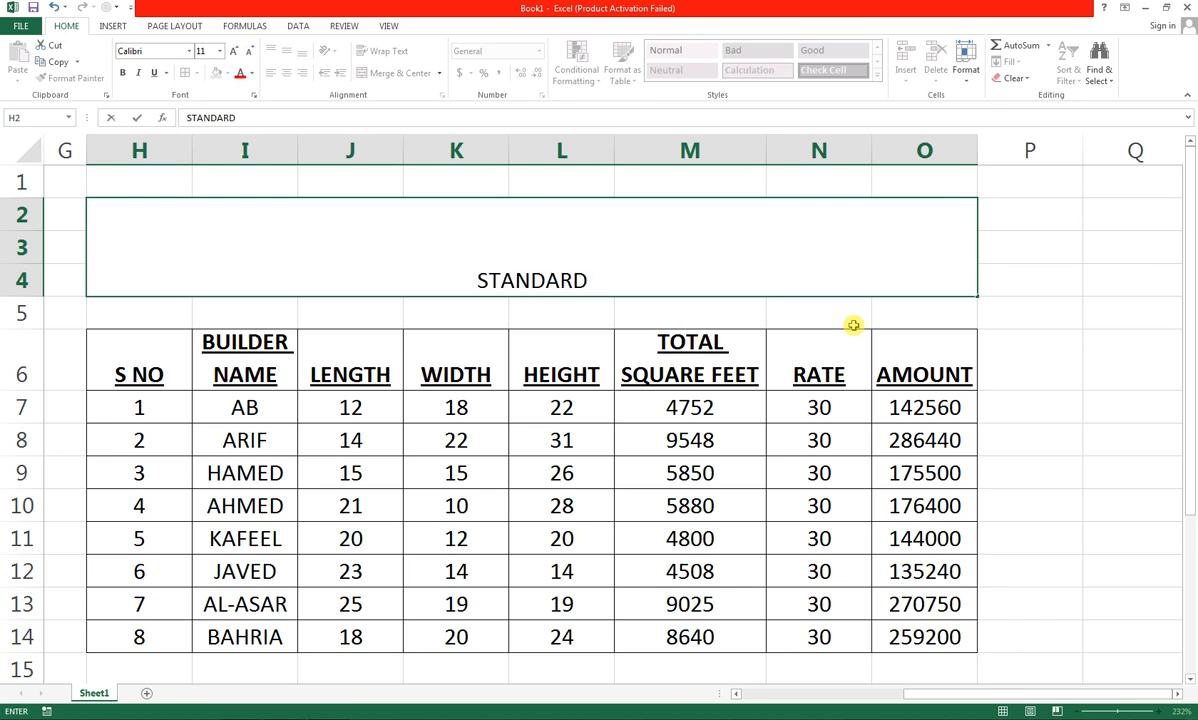
pyautogui.write('ME')
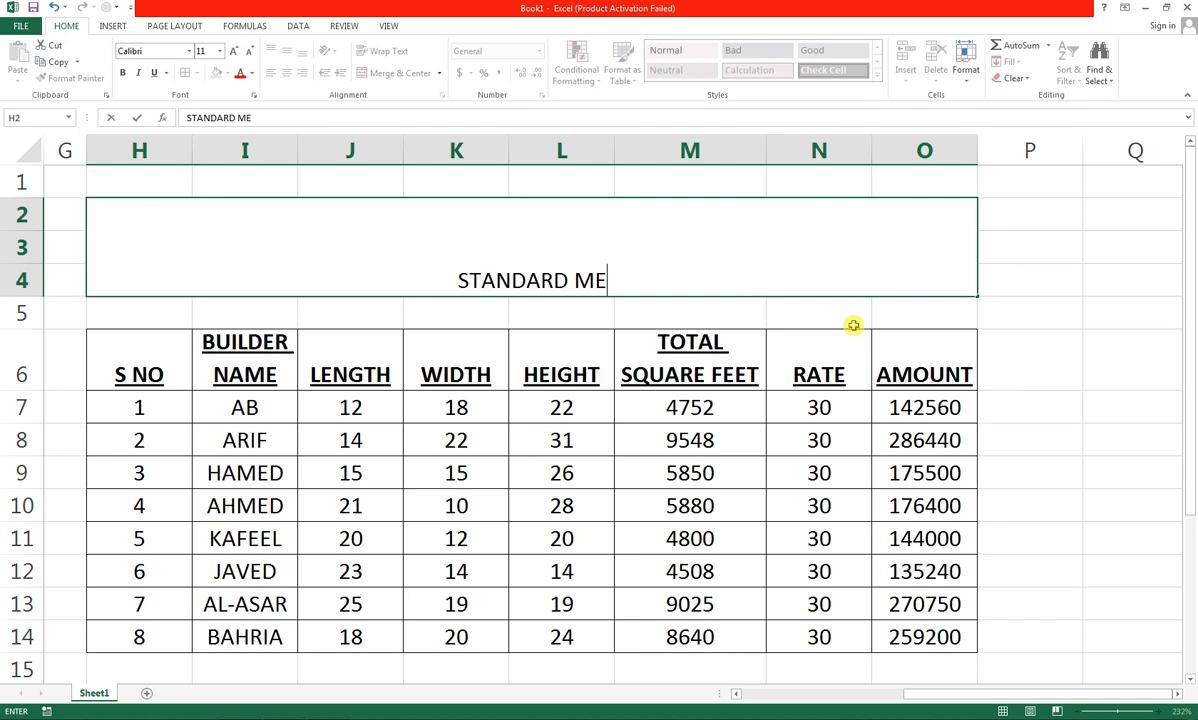
pyautogui.write('ASURMENT')
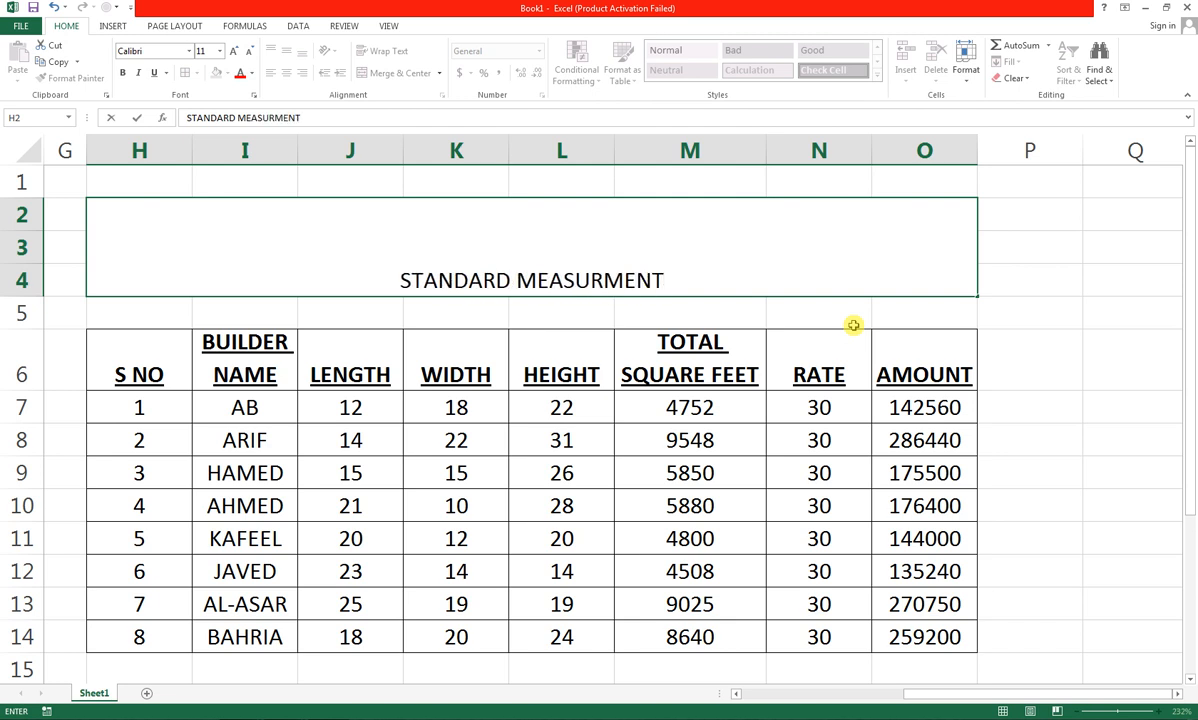
pyautogui.write(' SHEET')
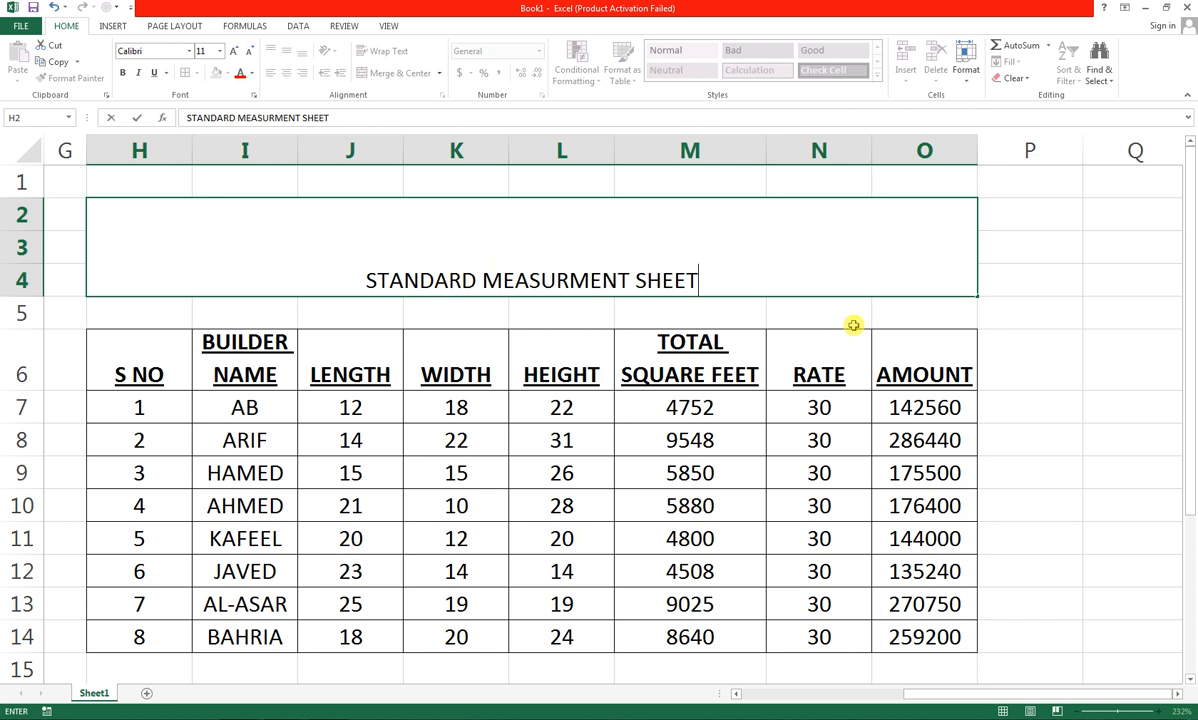
pyautogui.click(669, 406)
# Vertically center the heading in the merged cell H2:O4 and increase its font size to 26.
pyautogui.click(553, 258)
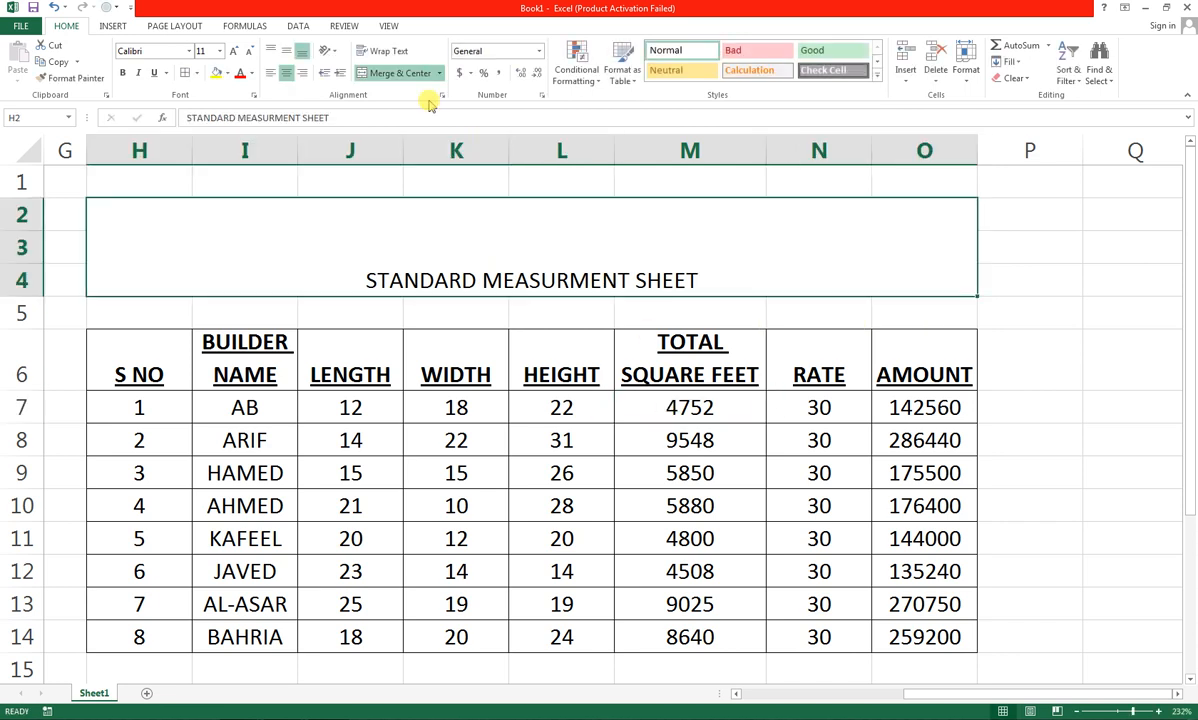
pyautogui.click(287, 52)
pyautogui.click(231, 52)
pyautogui.click(231, 52)
pyautogui.click(231, 52)
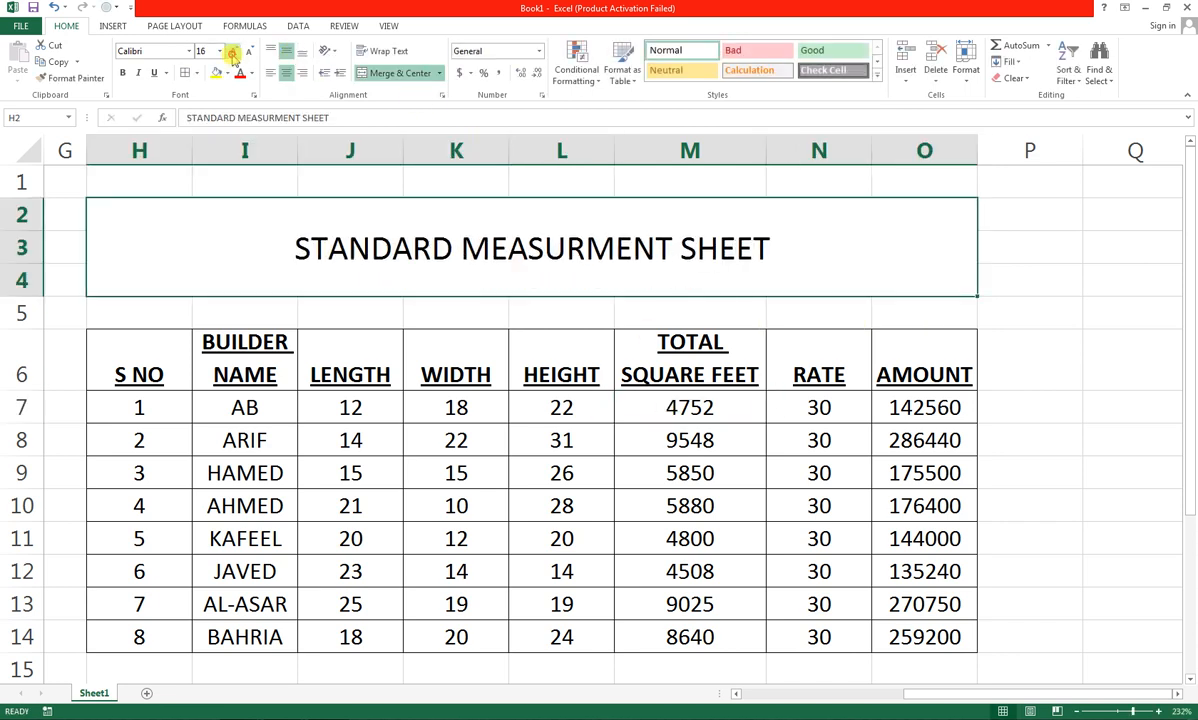
pyautogui.click(231, 52)
pyautogui.click(231, 52)
pyautogui.click(231, 52)
pyautogui.click(231, 52)
pyautogui.click(231, 52)
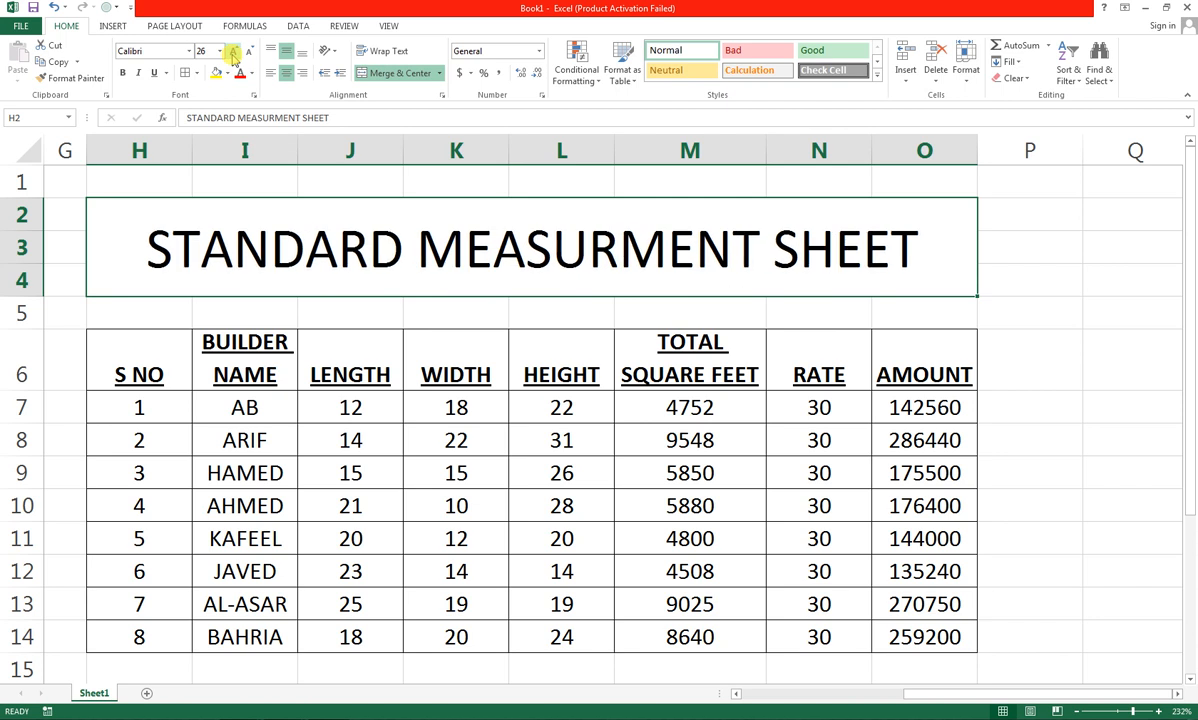
pyautogui.click(455, 440)
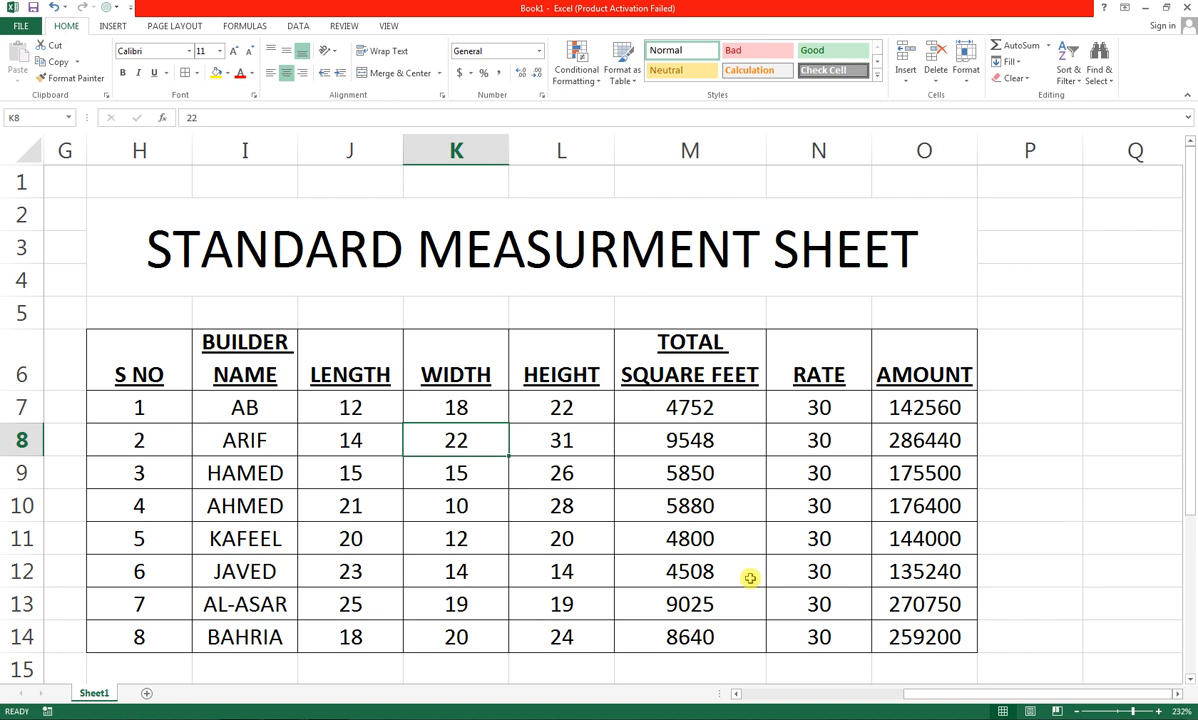
pyautogui.scroll(-1, 615, 508)
pyautogui.scroll(1, 619, 509)
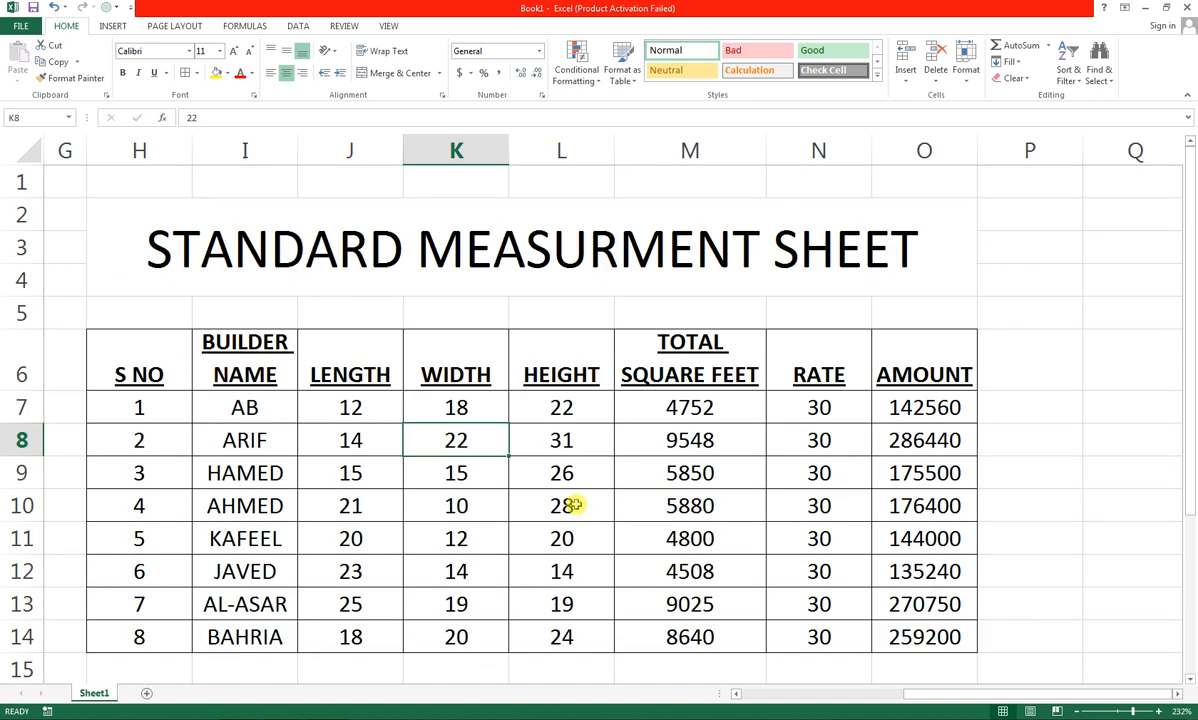